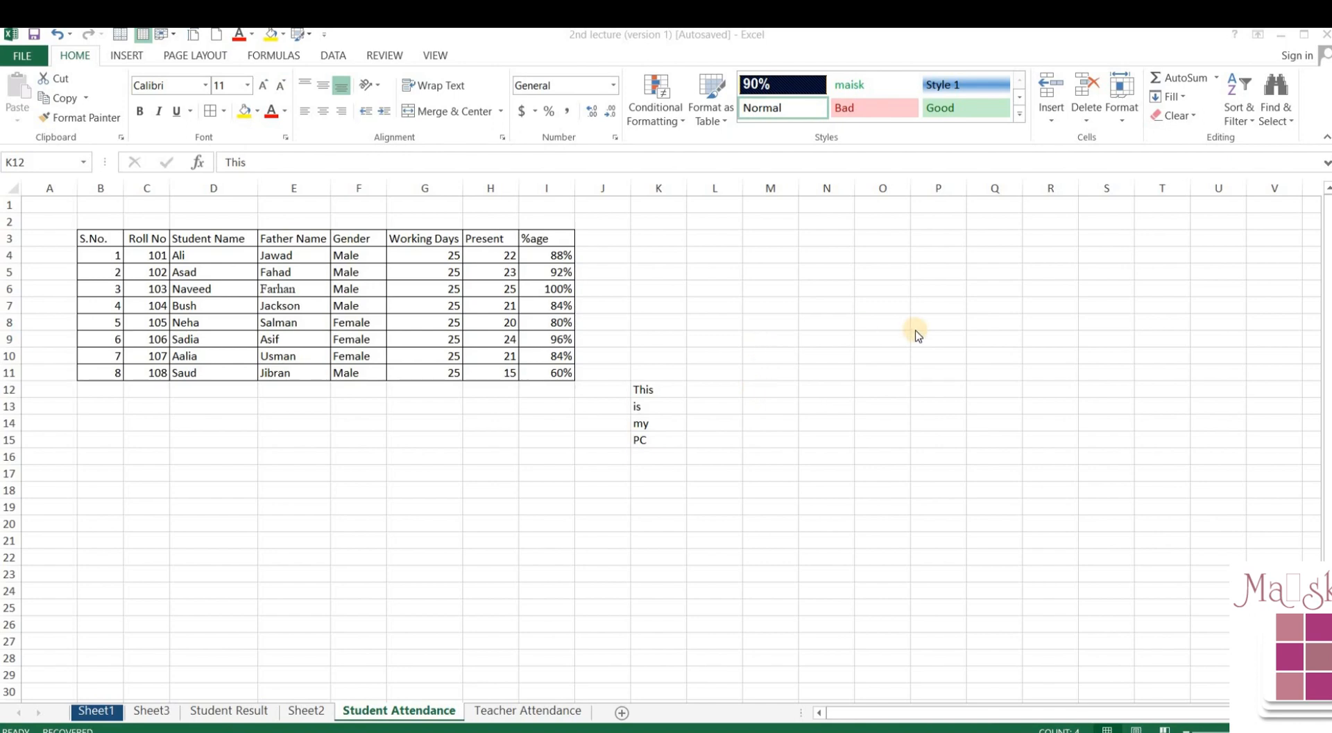
- Show the Find & Select dropdown on the Home tab of the Student Attendance workbook
click(1282, 121)
click(1282, 121)
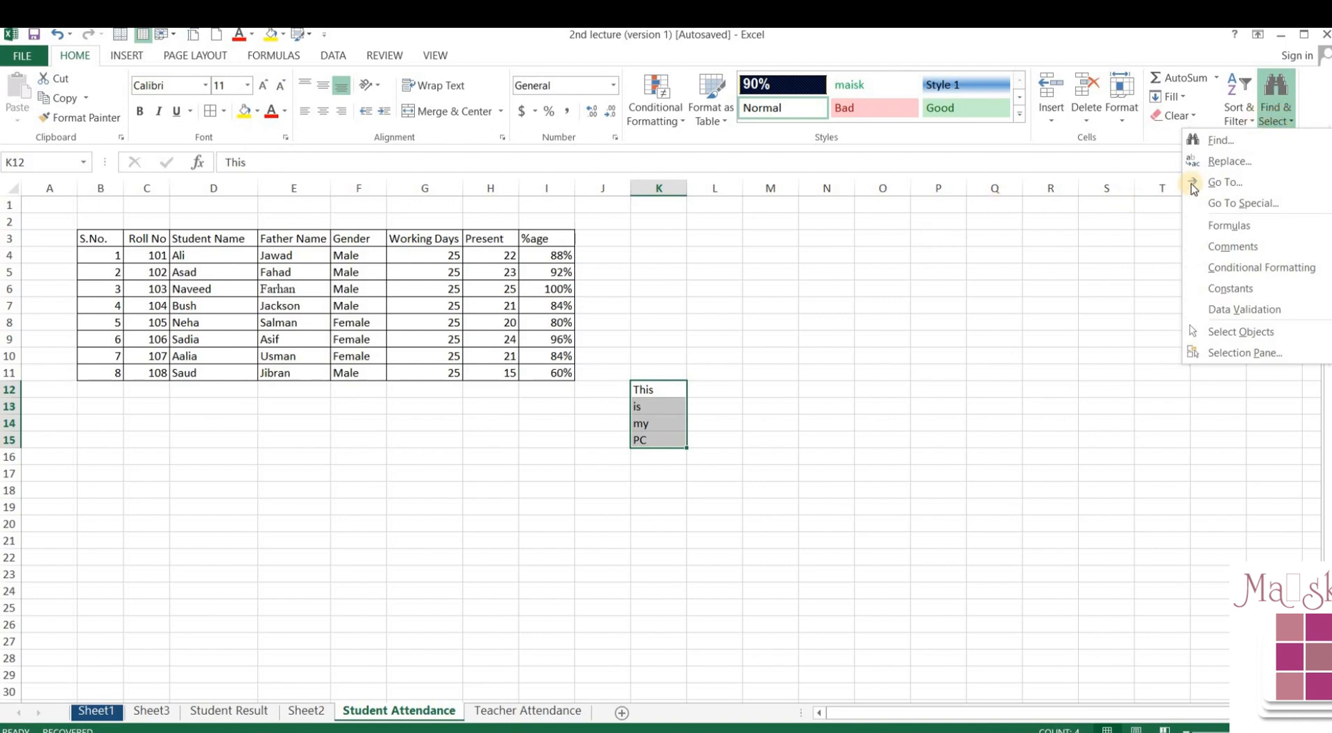
- Search the sheet for the last student's first name and dismiss the not-found message
click(1216, 141)
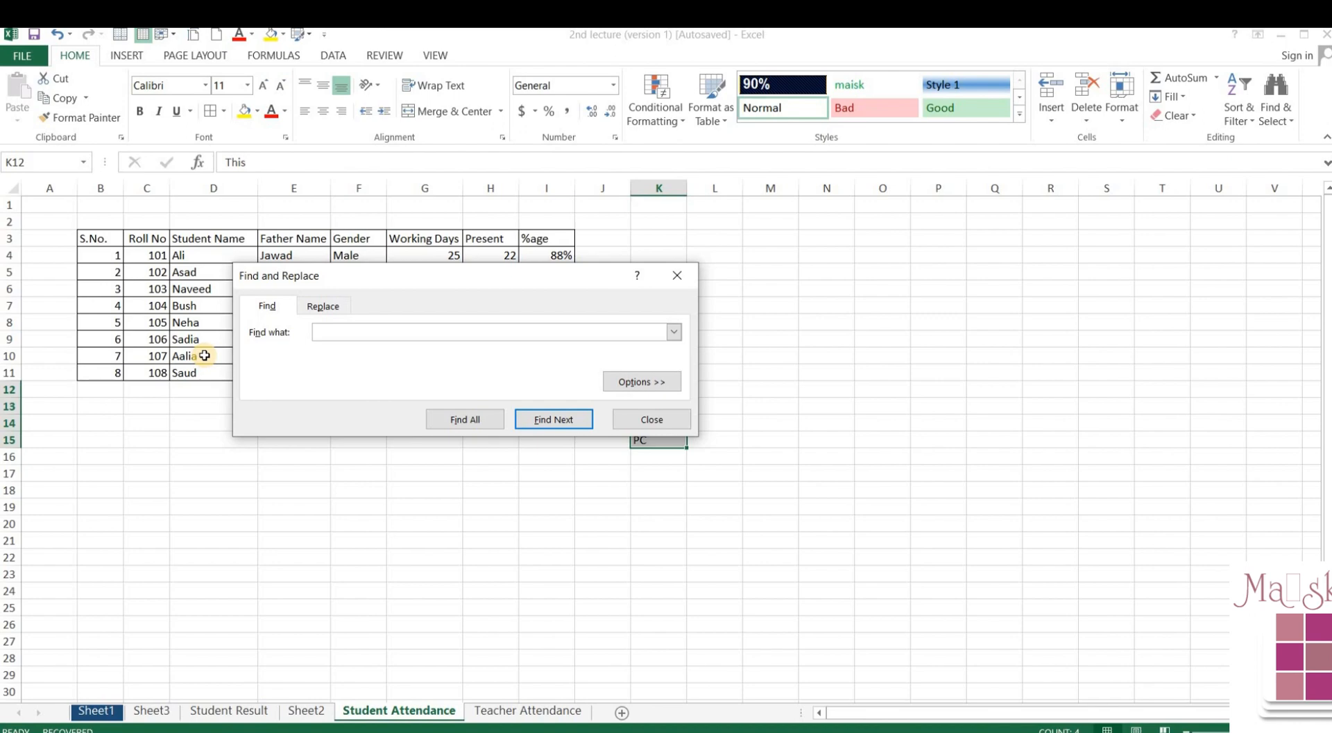
click(329, 333)
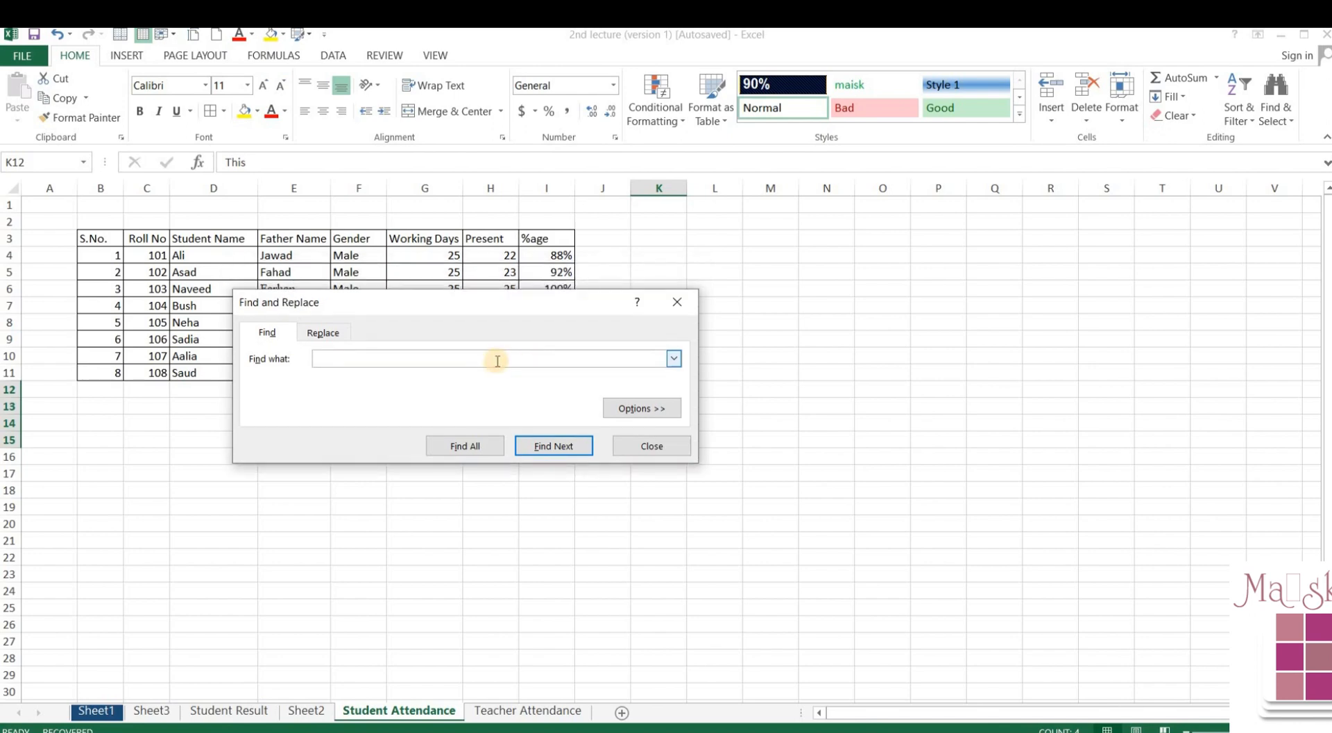
text(Saud)
key(Return)
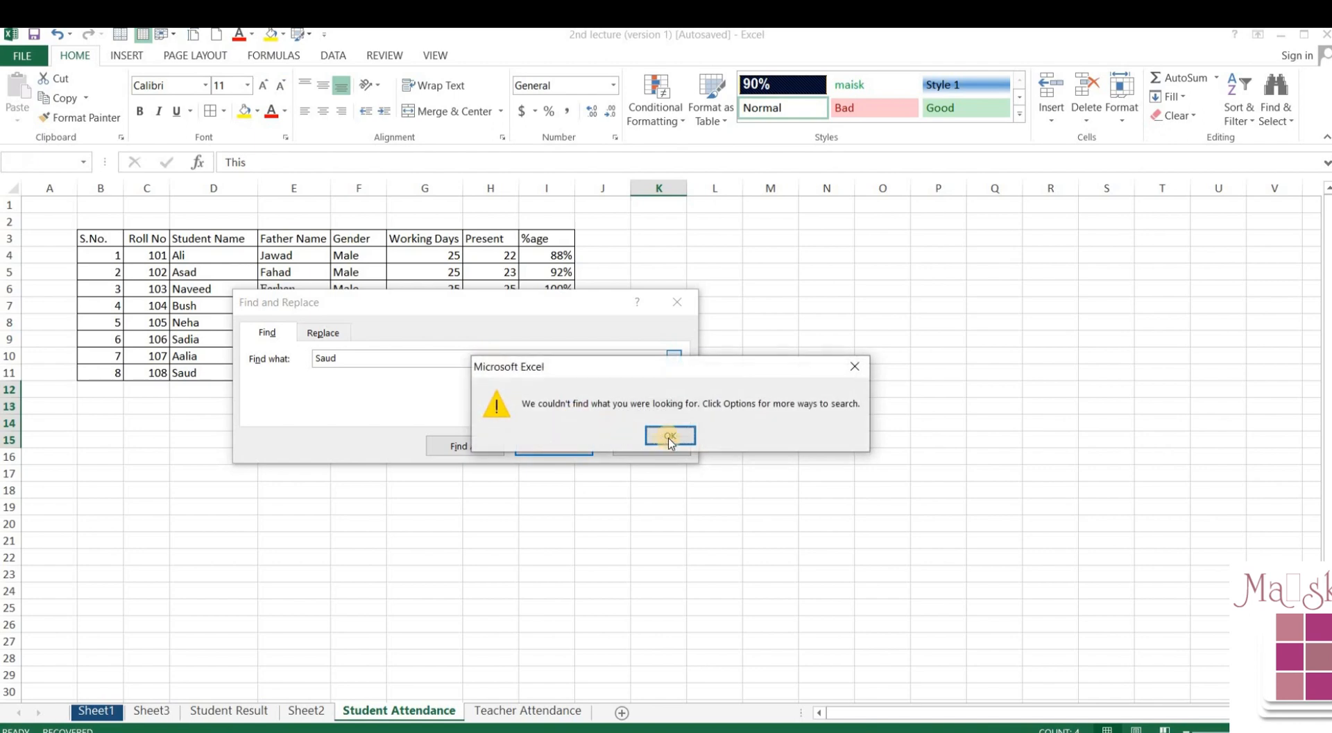
click(670, 434)
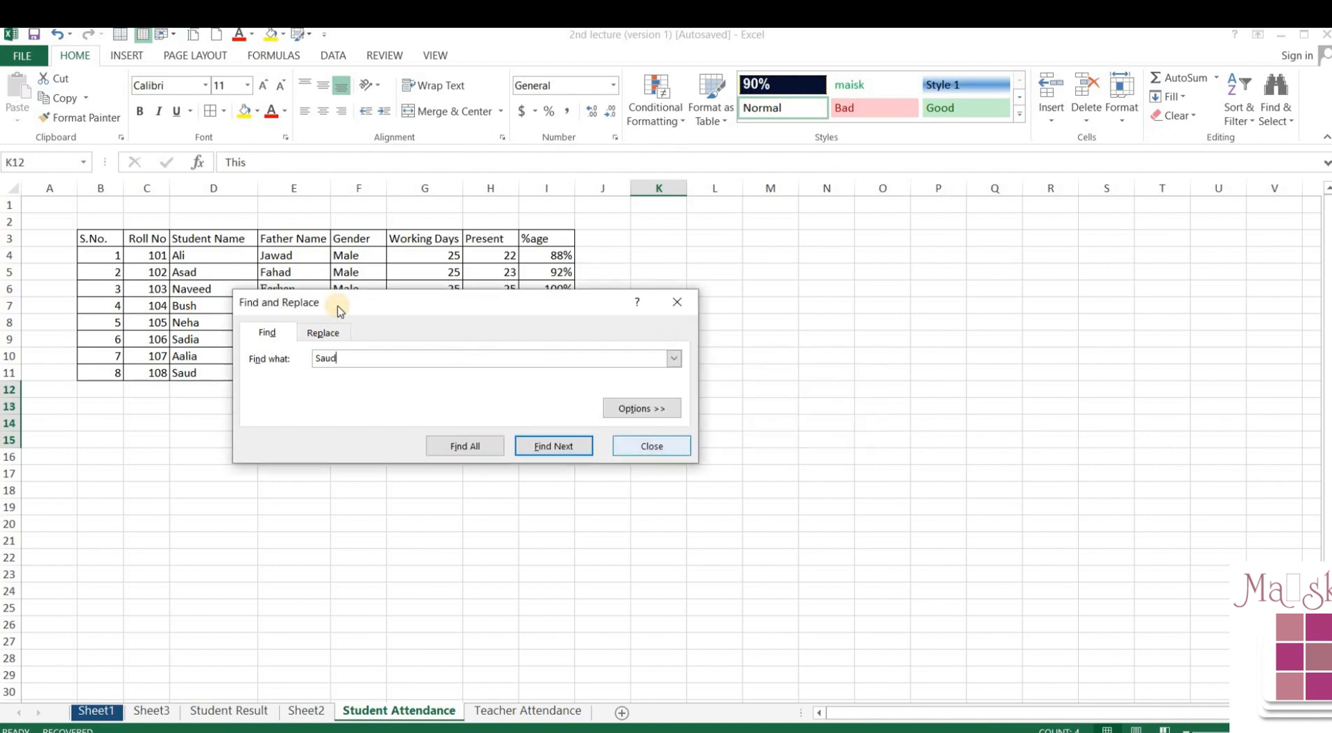
- Limit the search to the Student Name column D and find the name in cell D11
click(214, 187)
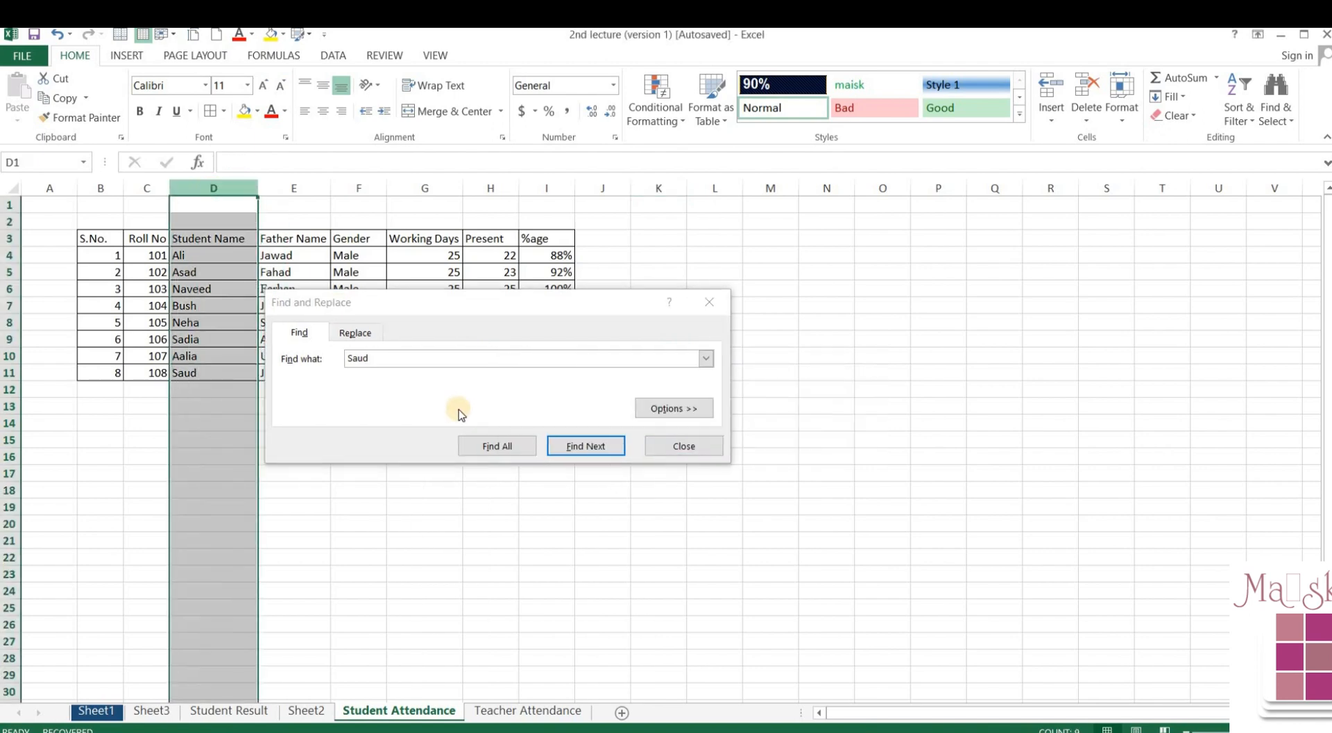
click(571, 448)
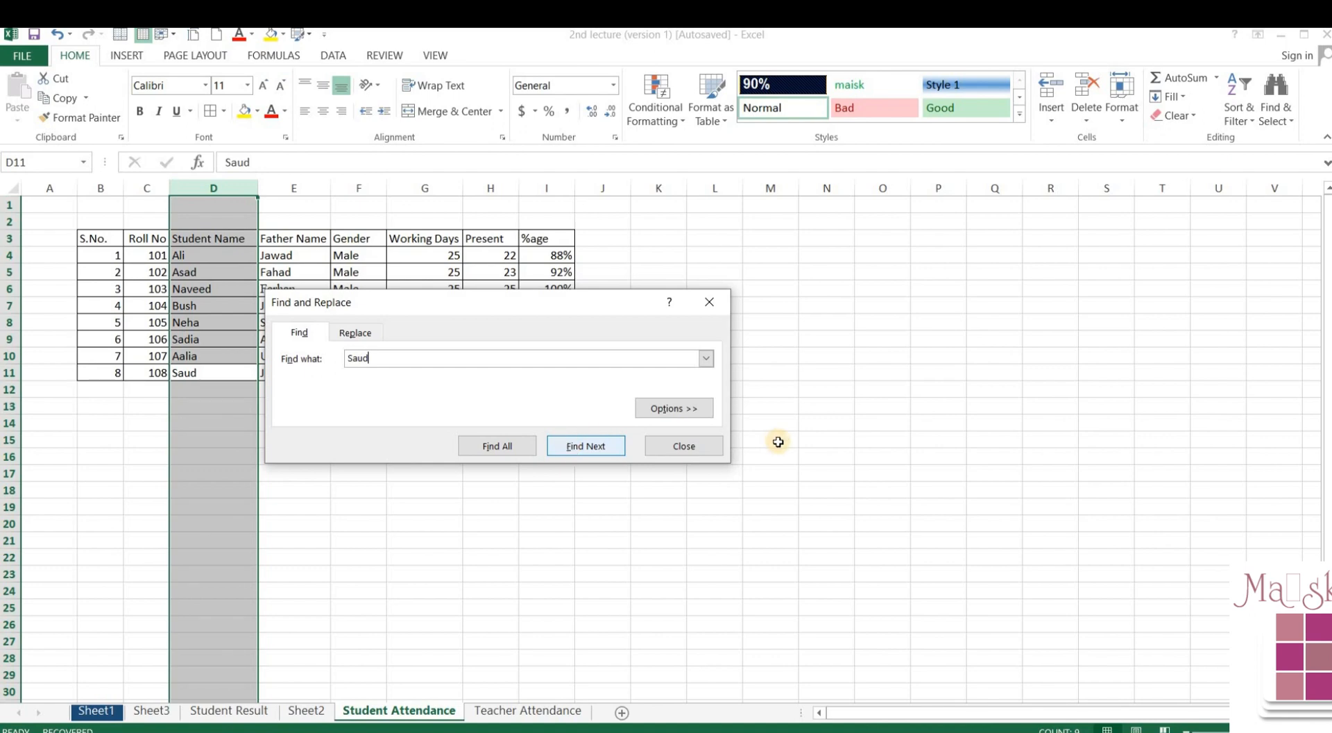
click(849, 340)
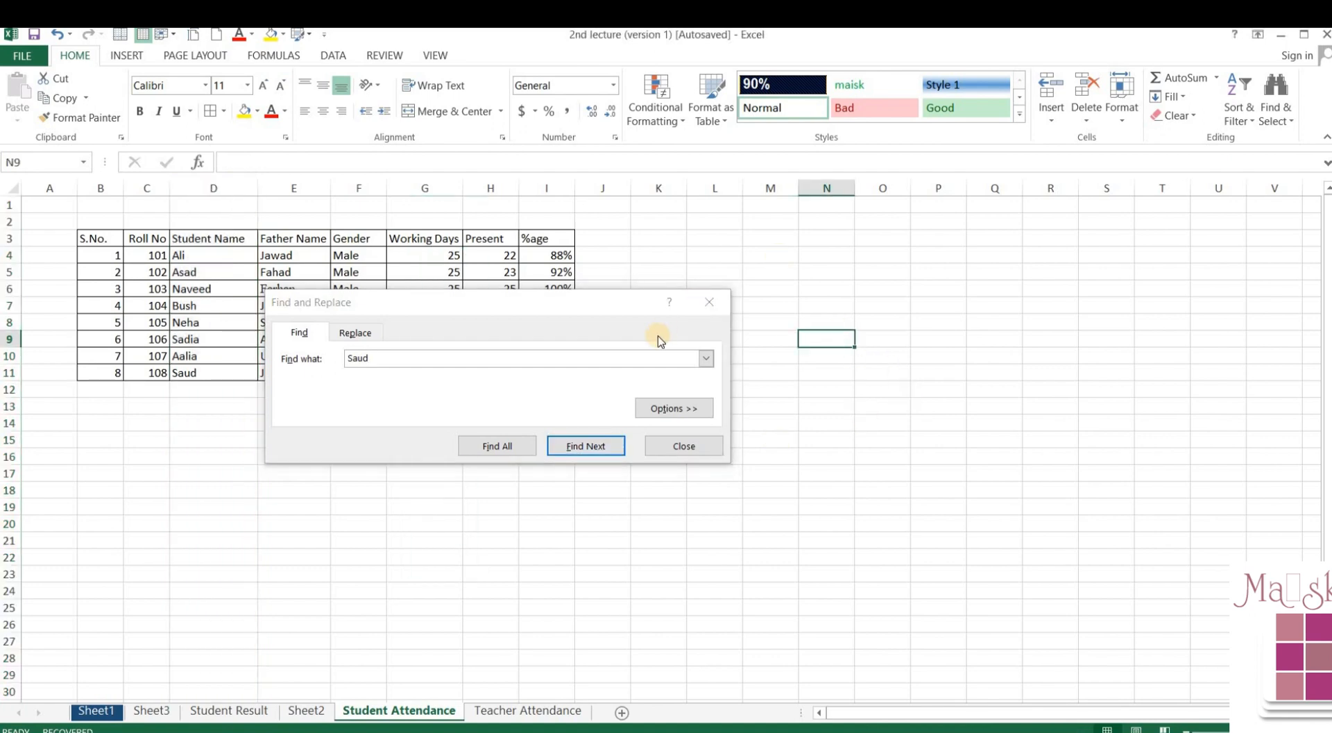
click(423, 358)
click(568, 451)
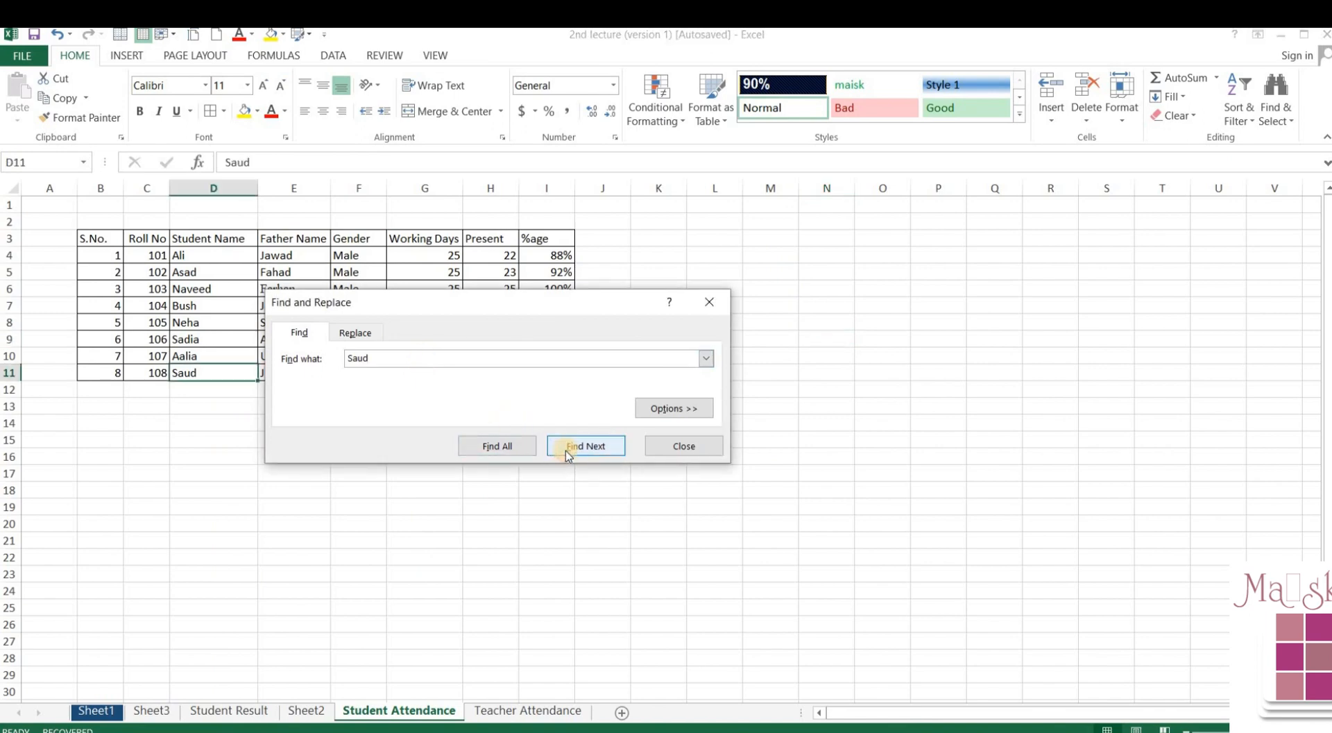
click(226, 187)
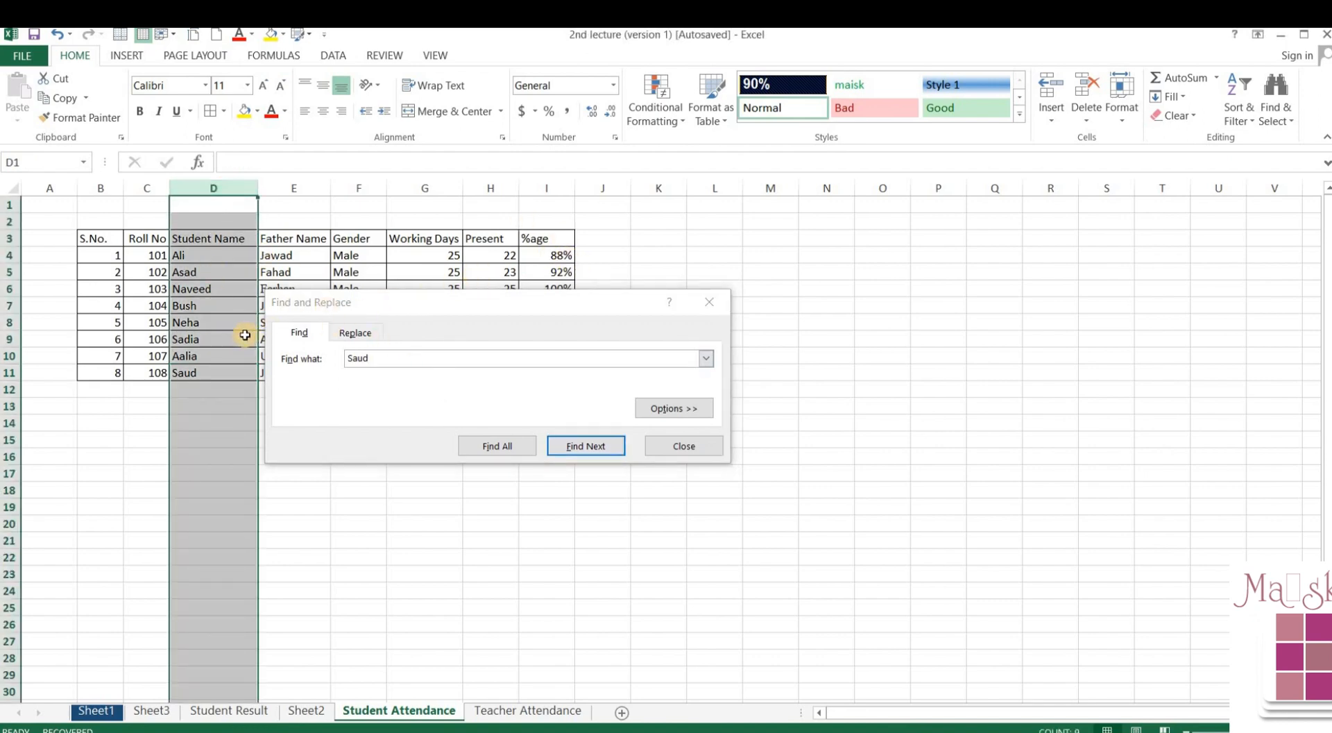
click(212, 187)
- Use Find & Replace to swap the student's first name in D11 for their full name
click(361, 334)
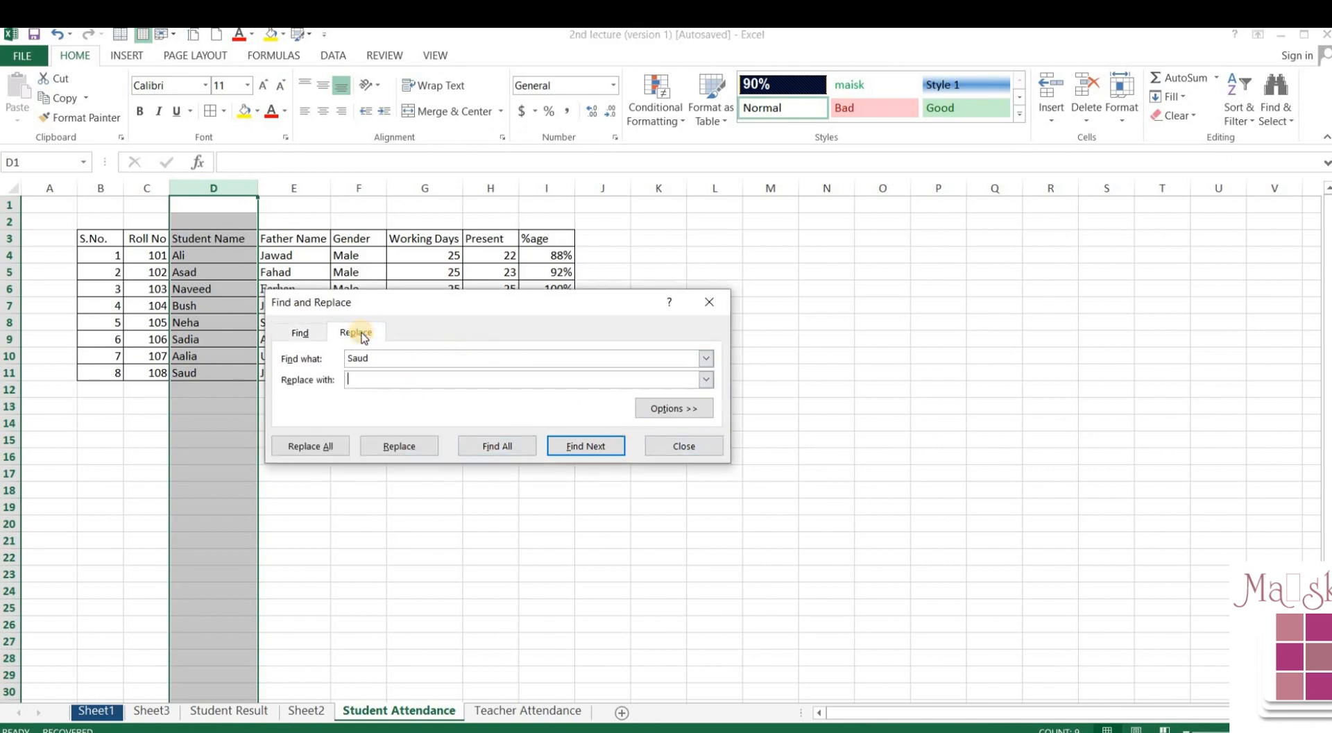
click(683, 447)
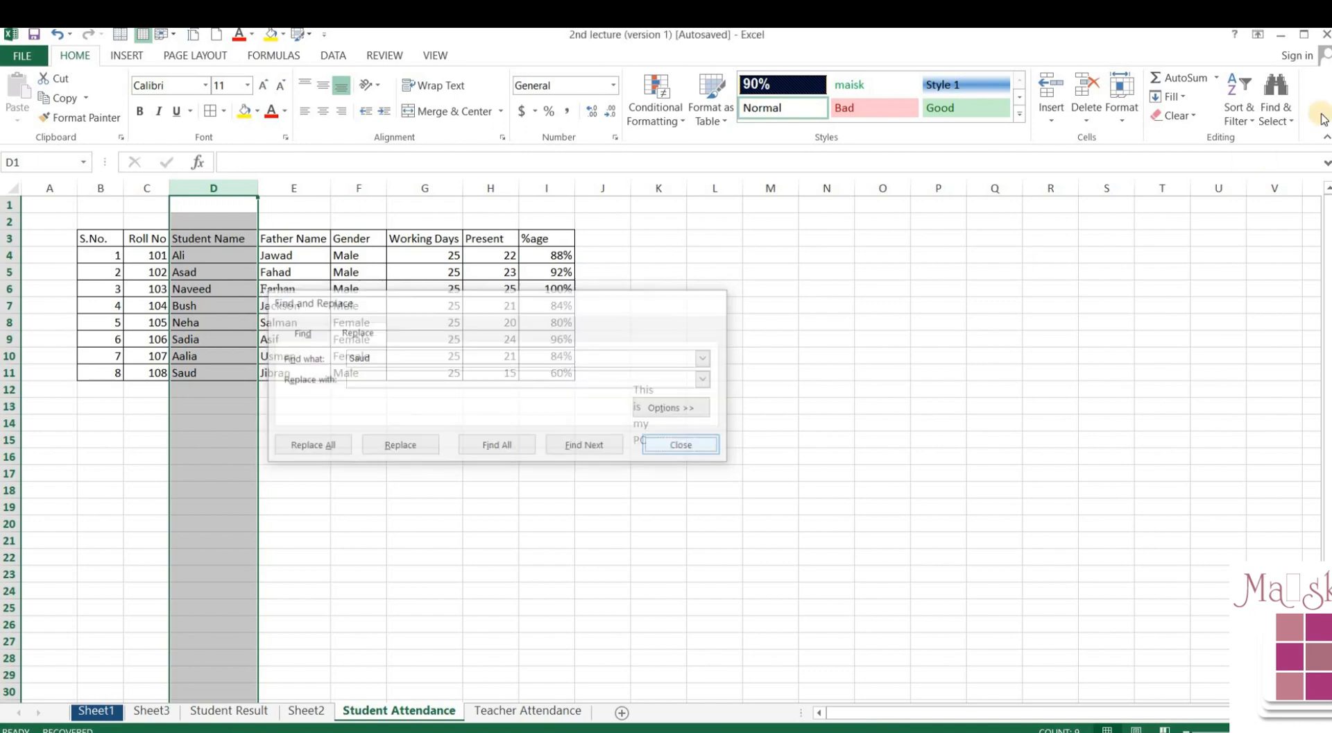
click(1292, 112)
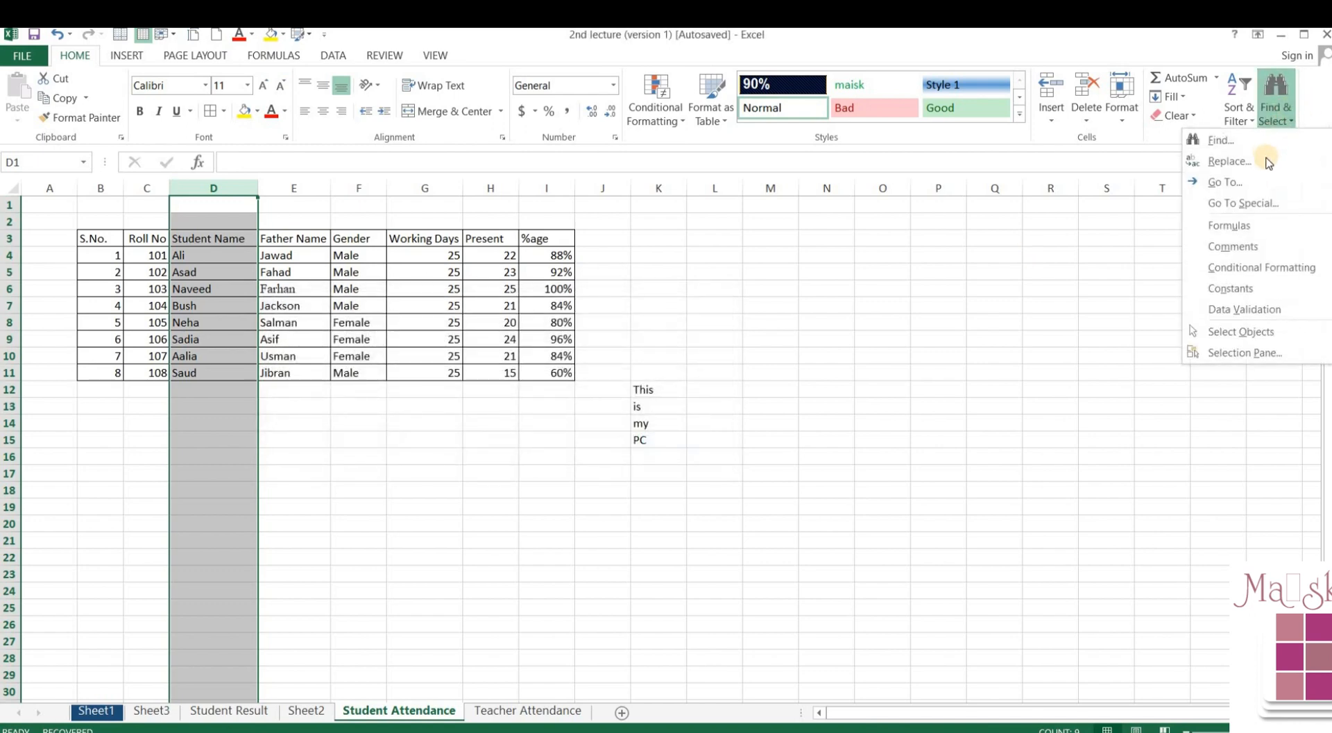
click(1267, 162)
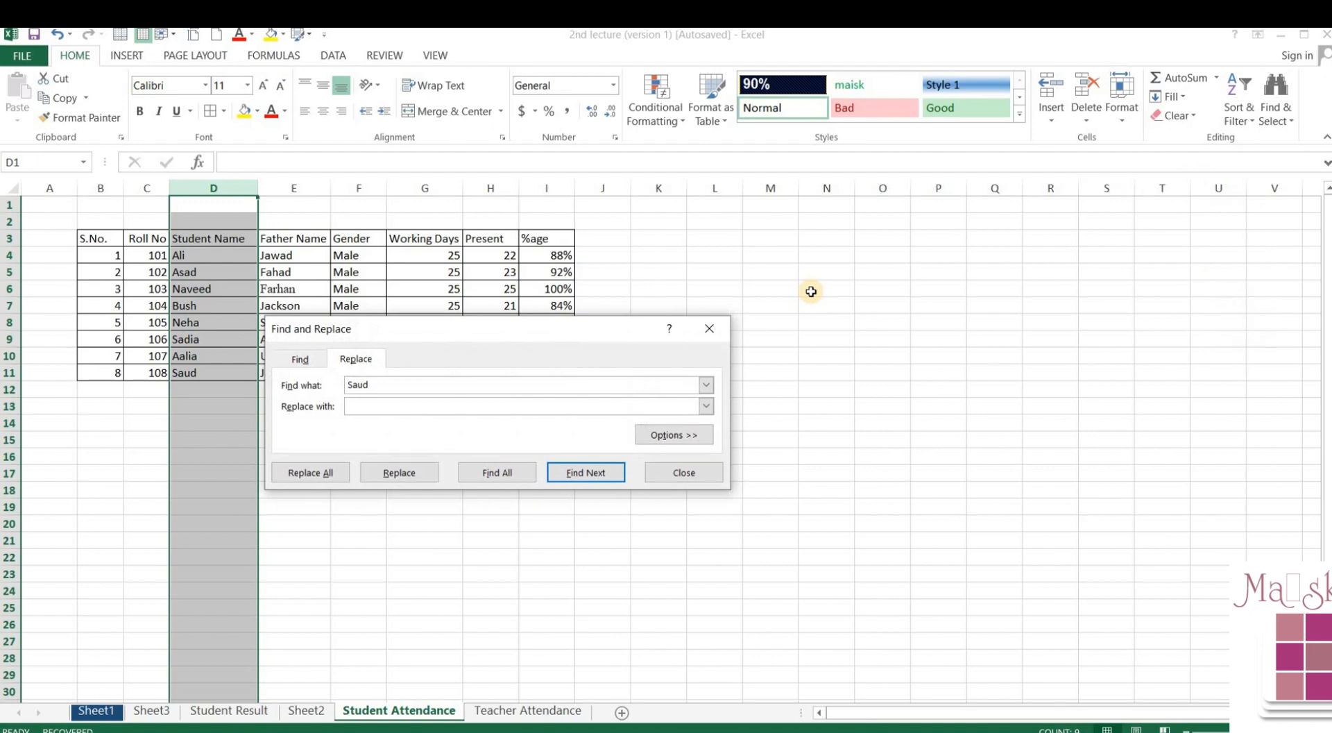
click(380, 403)
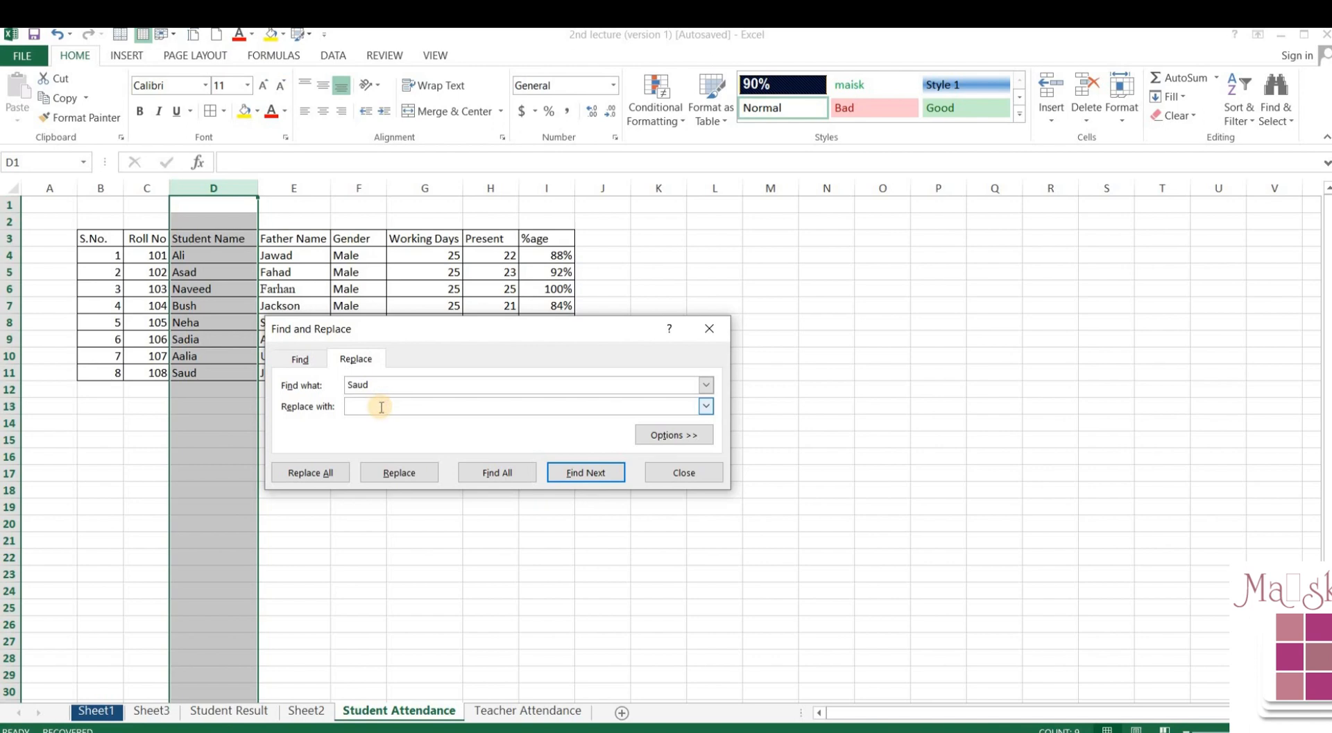
click(556, 471)
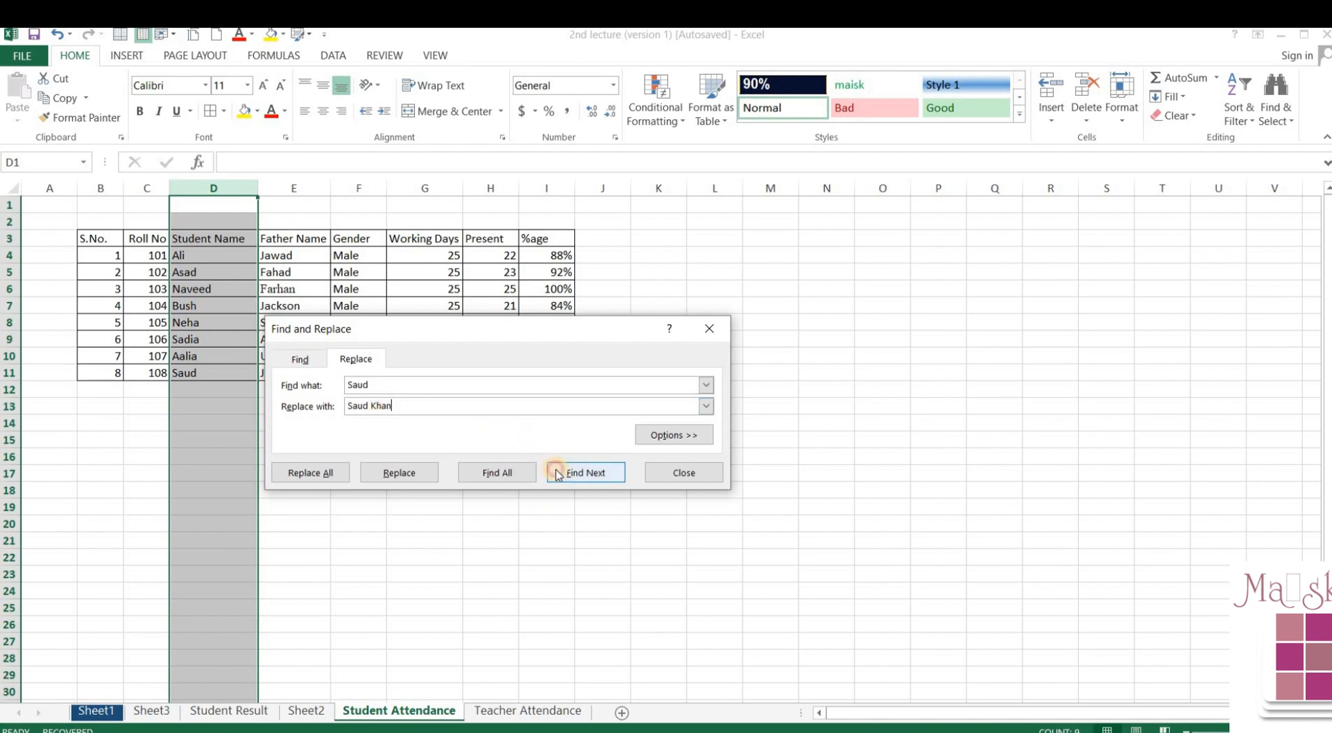
click(399, 474)
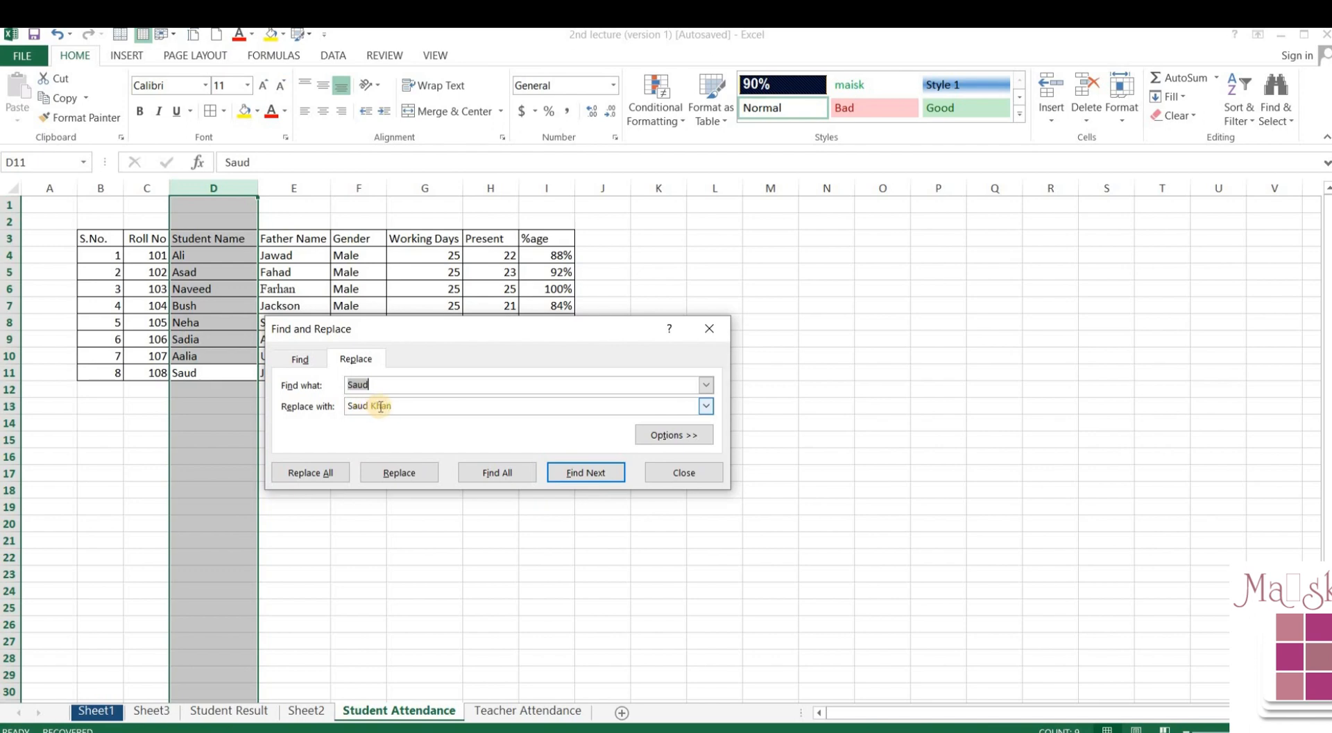
click(372, 478)
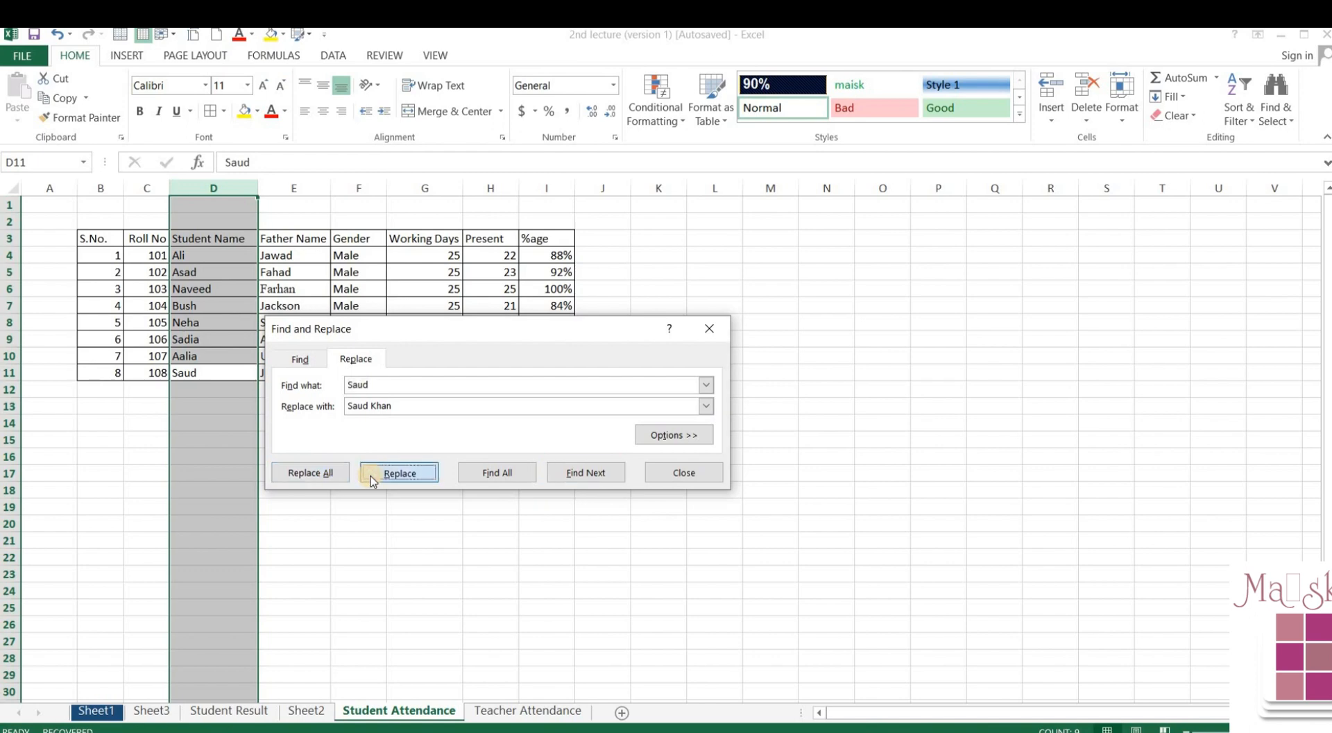
click(668, 472)
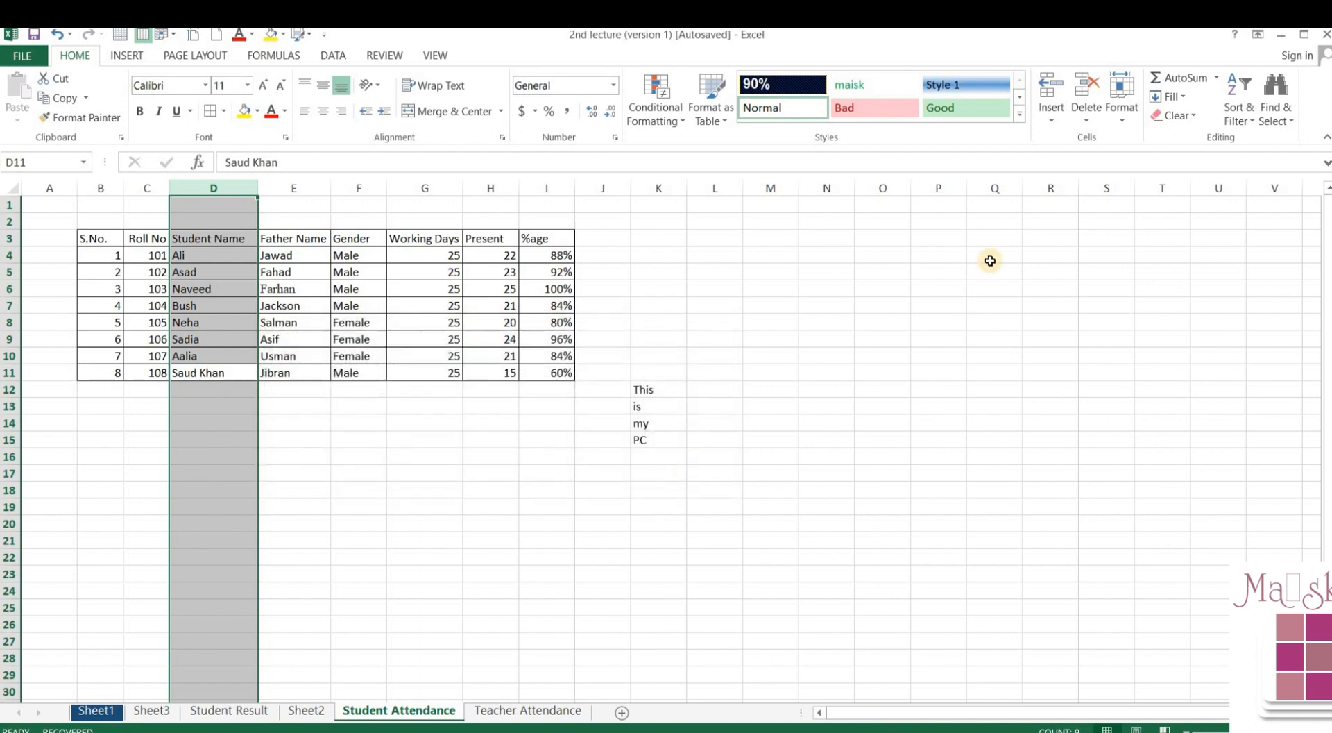
- Clear the column D selection and select cell D2
click(1261, 121)
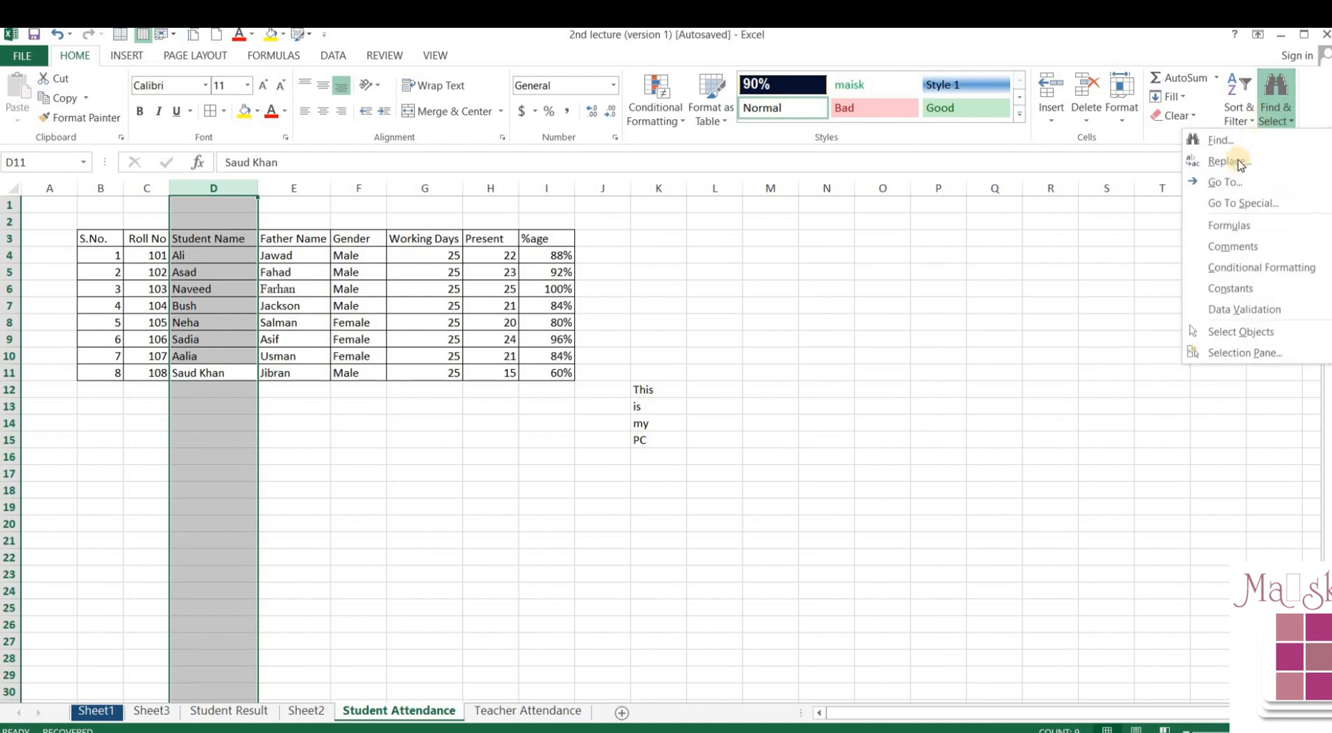
click(945, 297)
click(945, 297)
key(Return)
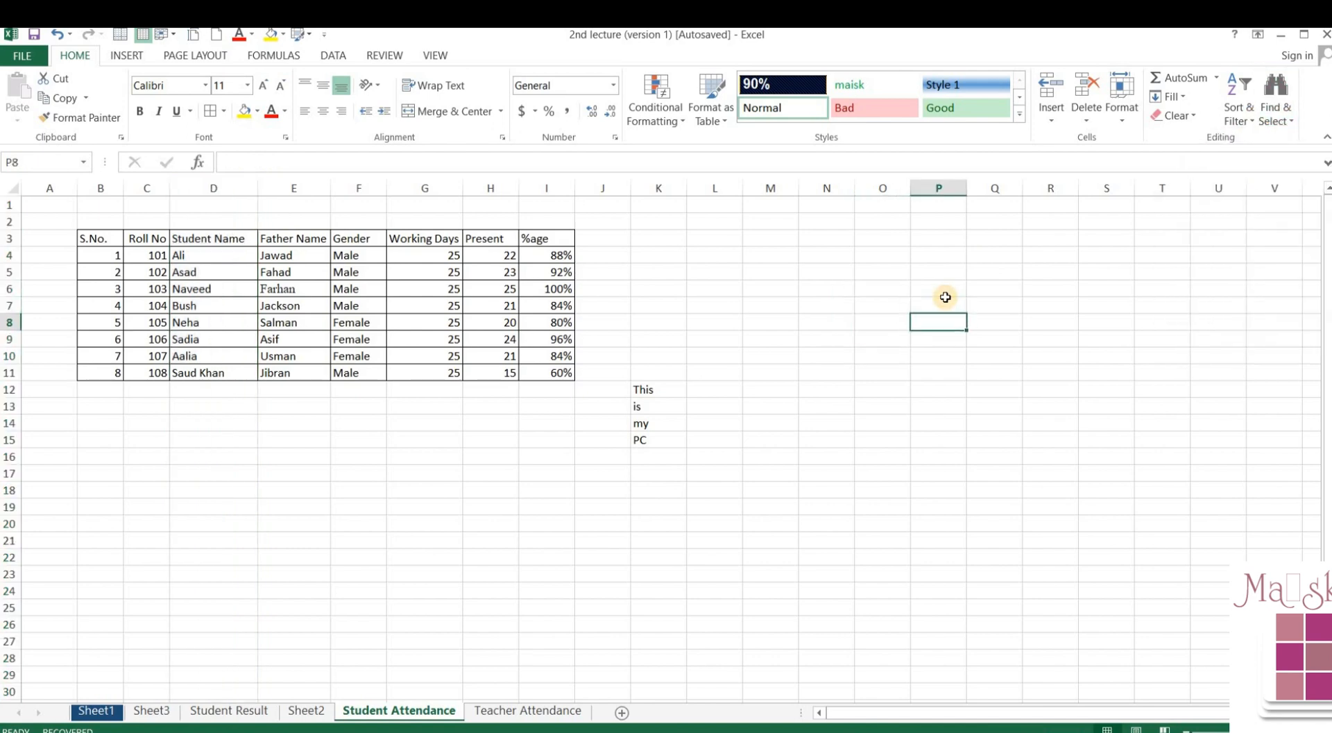
key(Down)
key(Down)
key(Left)
key(Up)
key(Up)
key(Up)
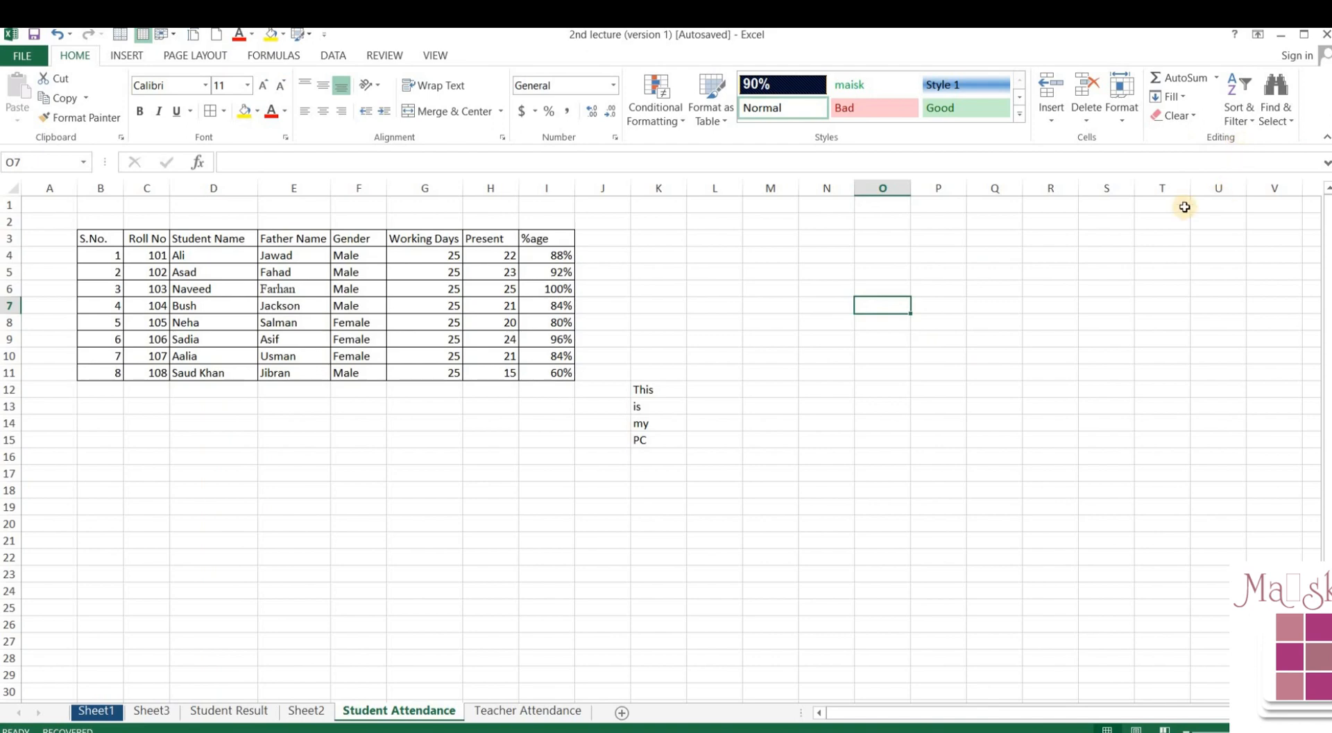
click(230, 226)
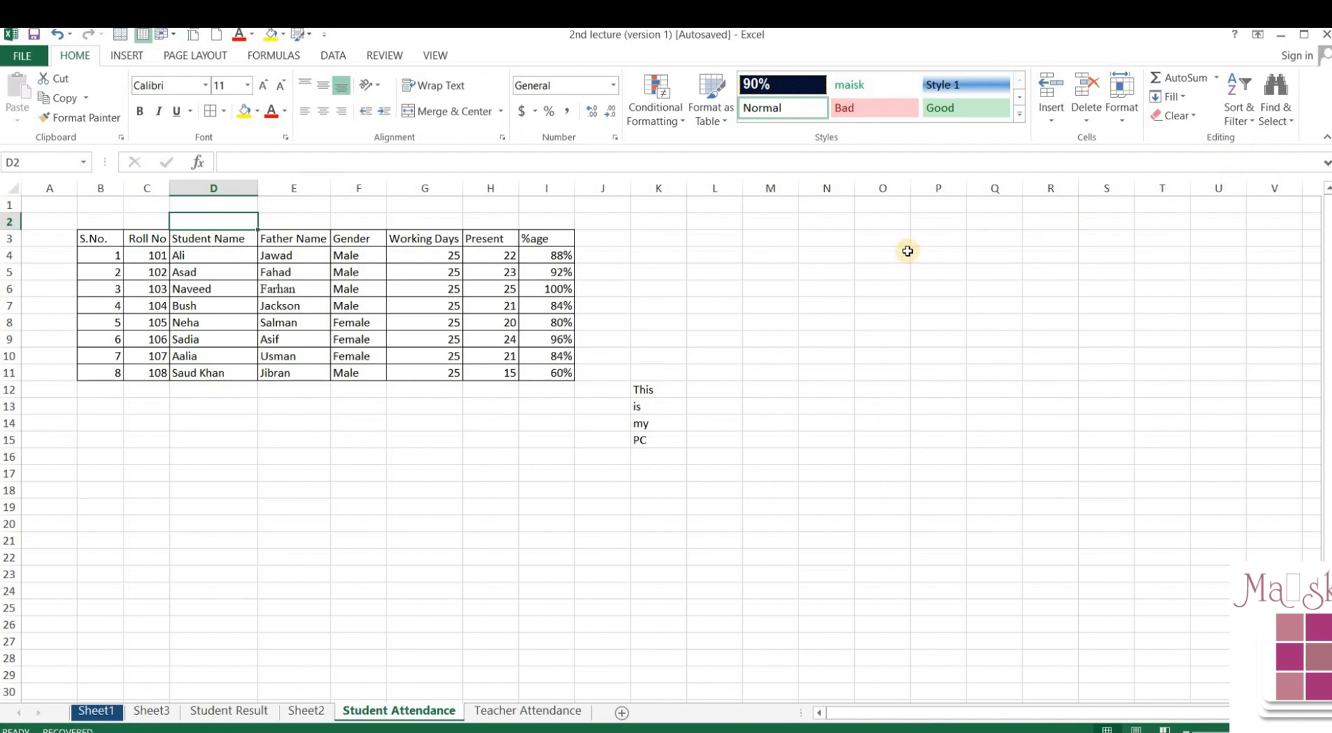
- Jump to cell D9 with the Ctrl+G Go To dialog
key(ctrl+g)
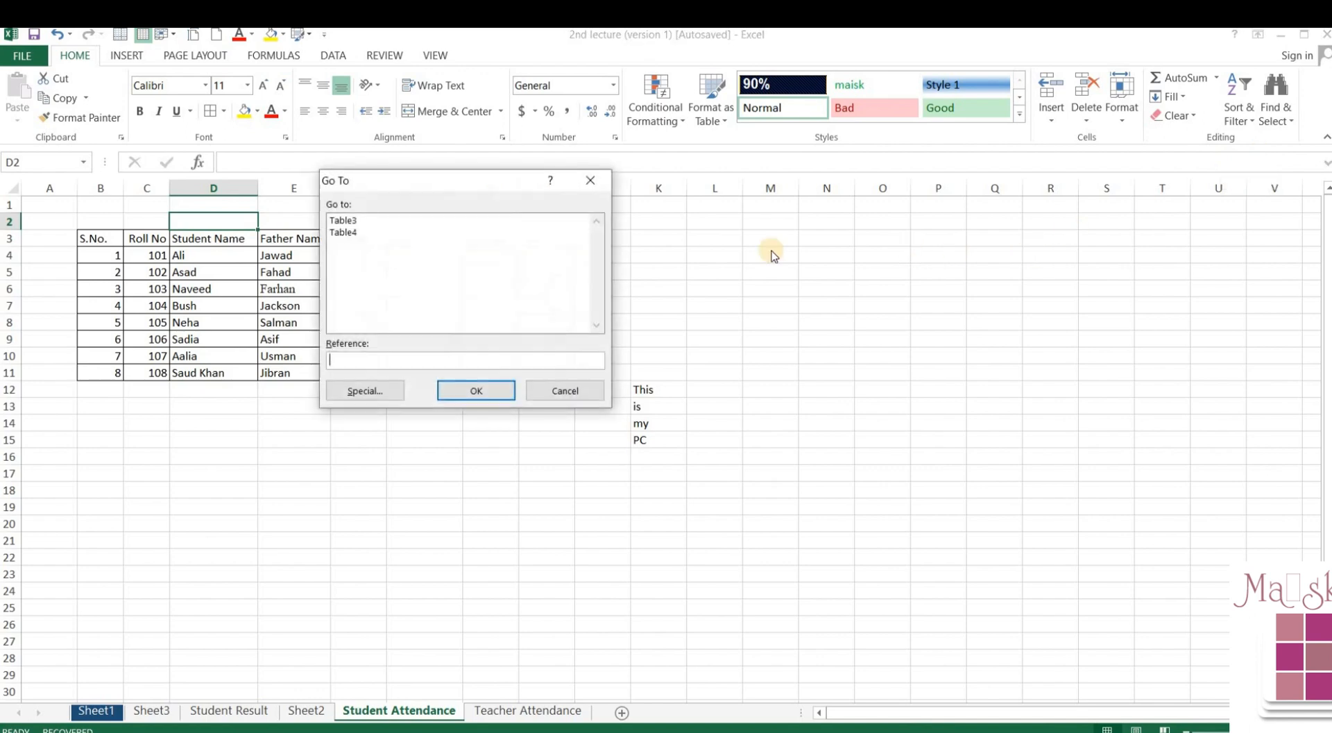
click(443, 360)
text(d9)
click(464, 389)
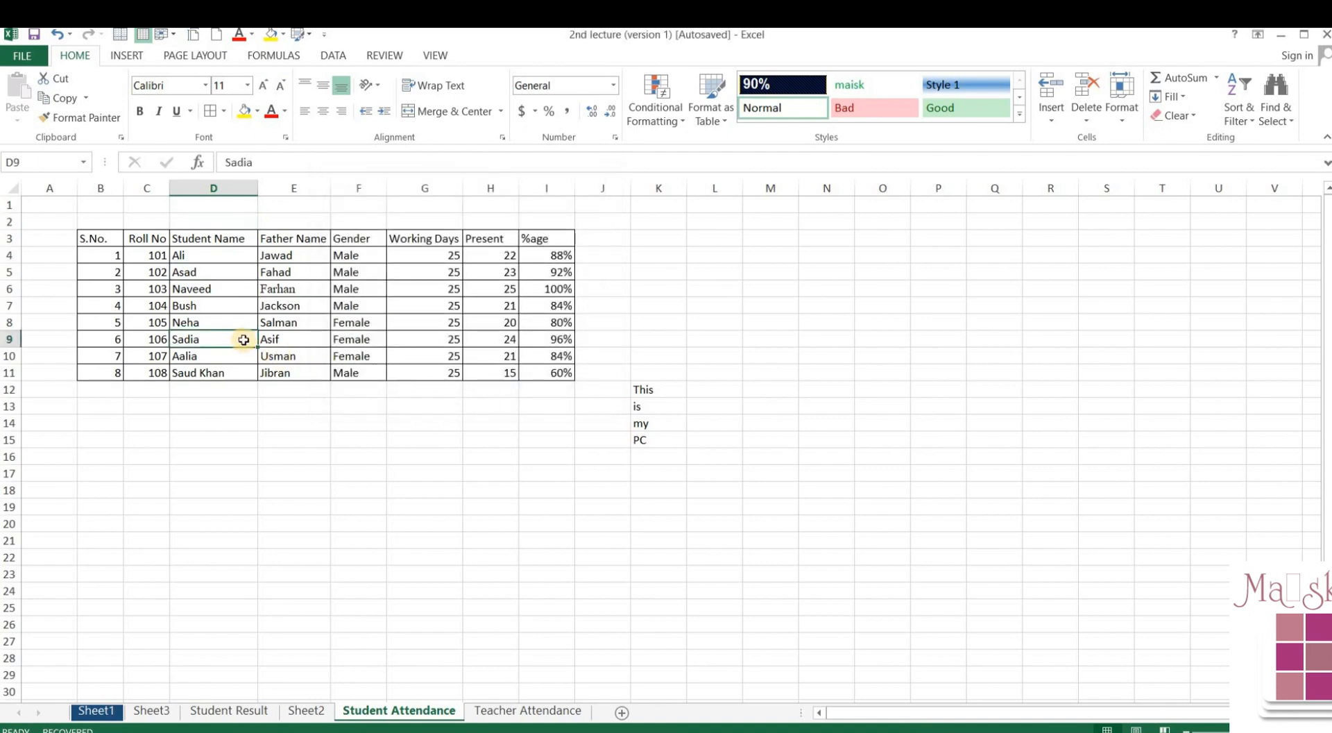
- Jump to cell D5 using Find & Select's Go To
click(720, 322)
click(1270, 124)
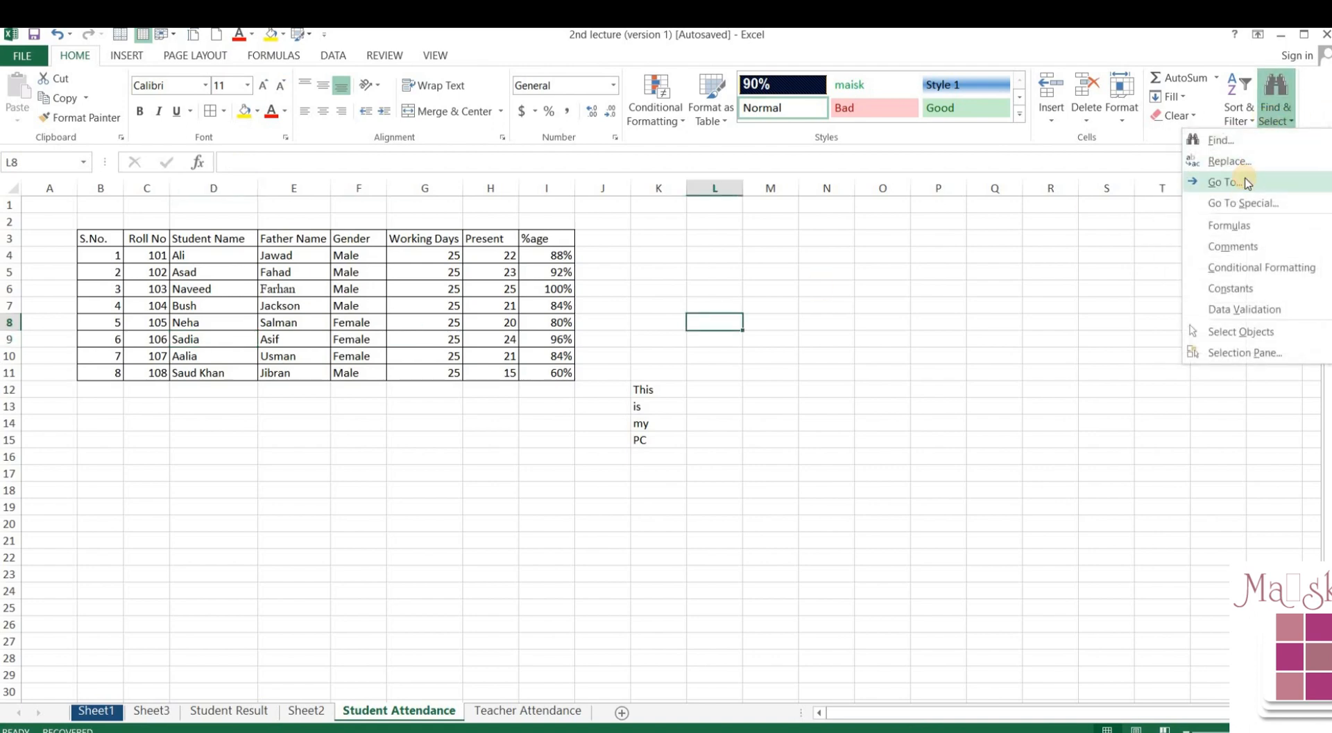
click(1240, 181)
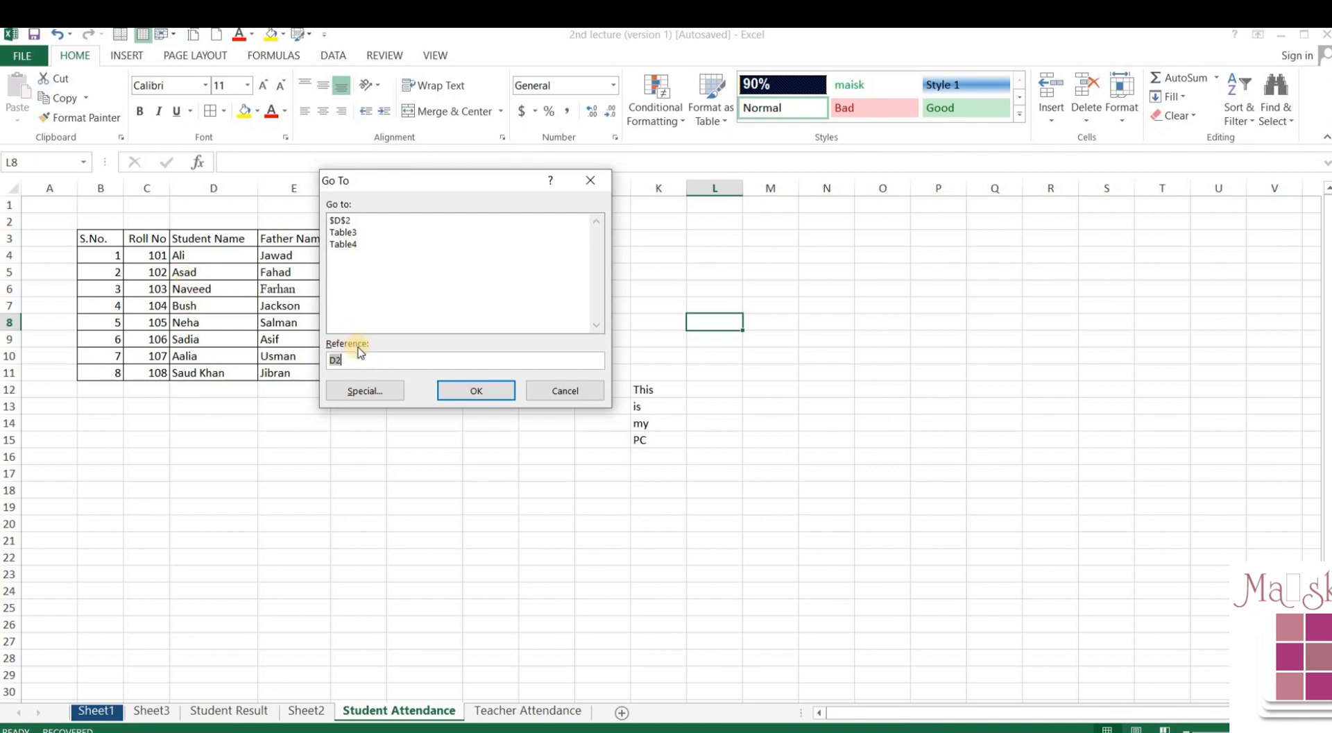
text(d5)
click(451, 396)
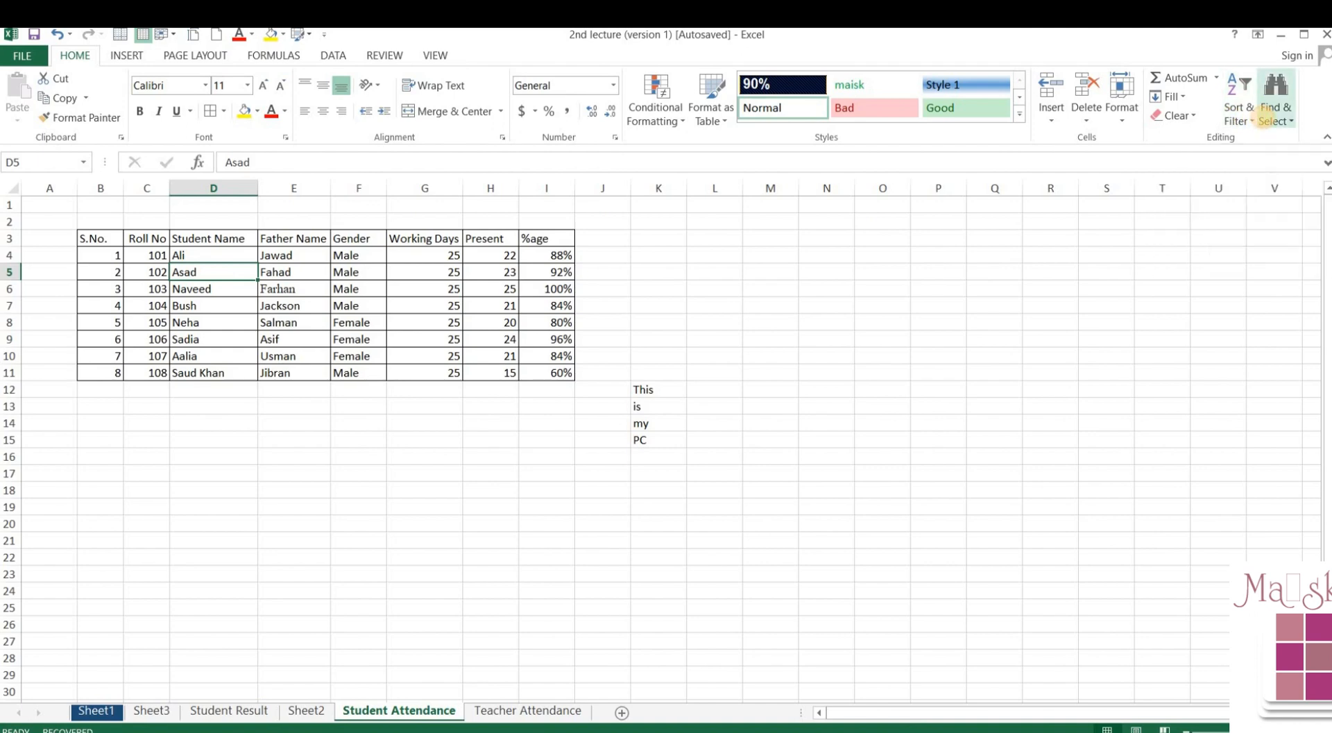
- Look over the Find & Select and Fill menus and pick cell N5
click(1274, 109)
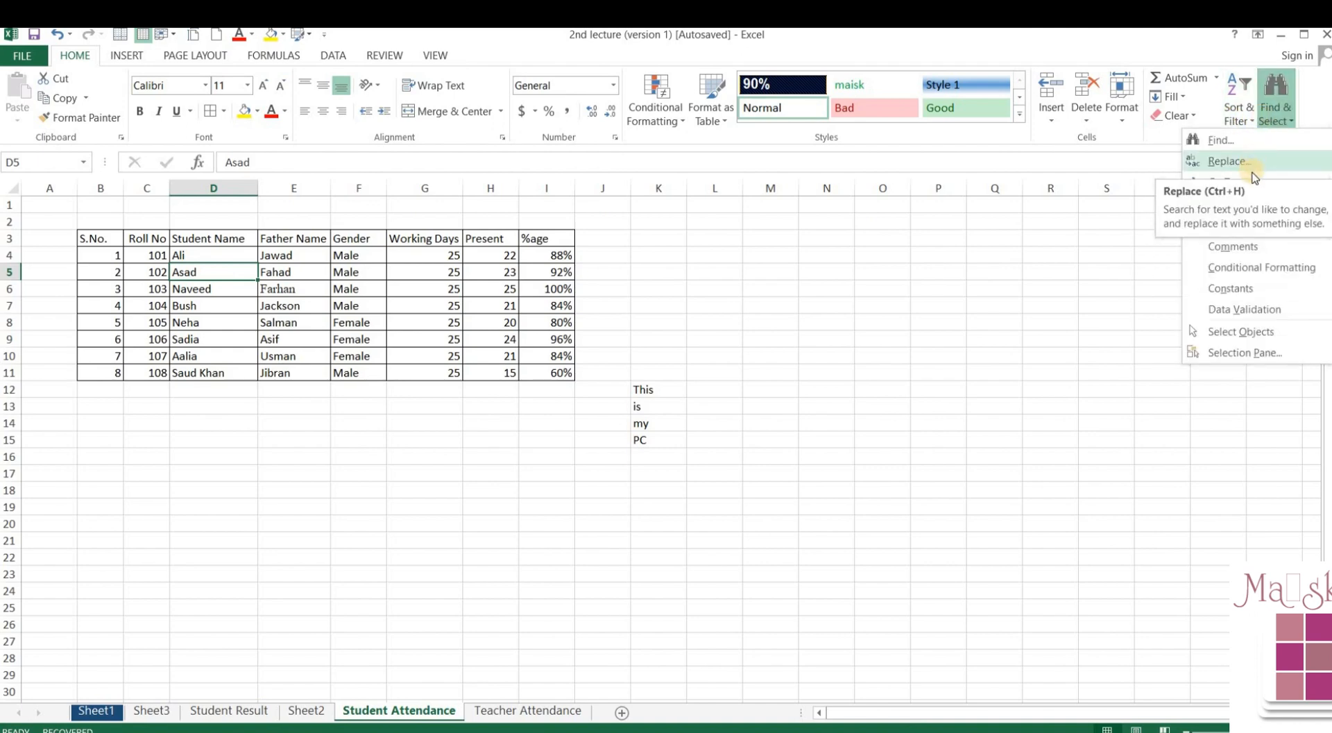
click(1273, 117)
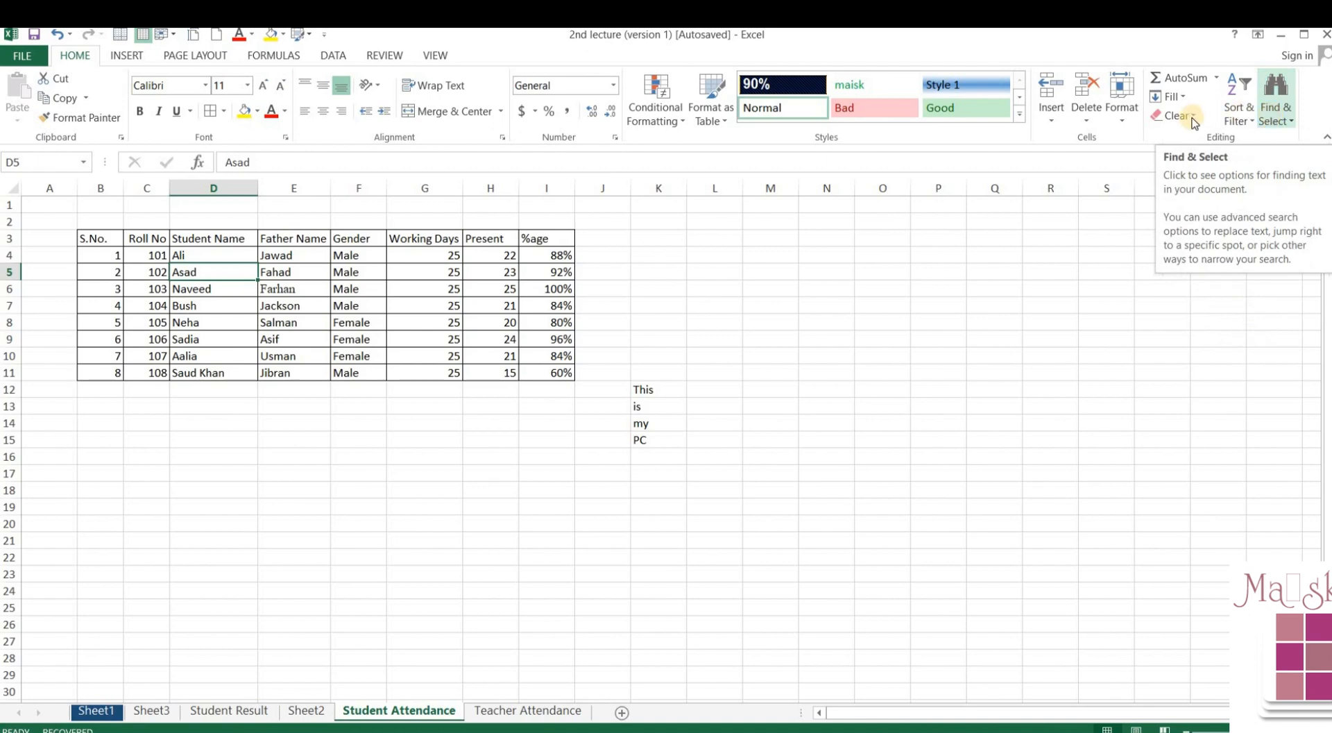
click(1279, 112)
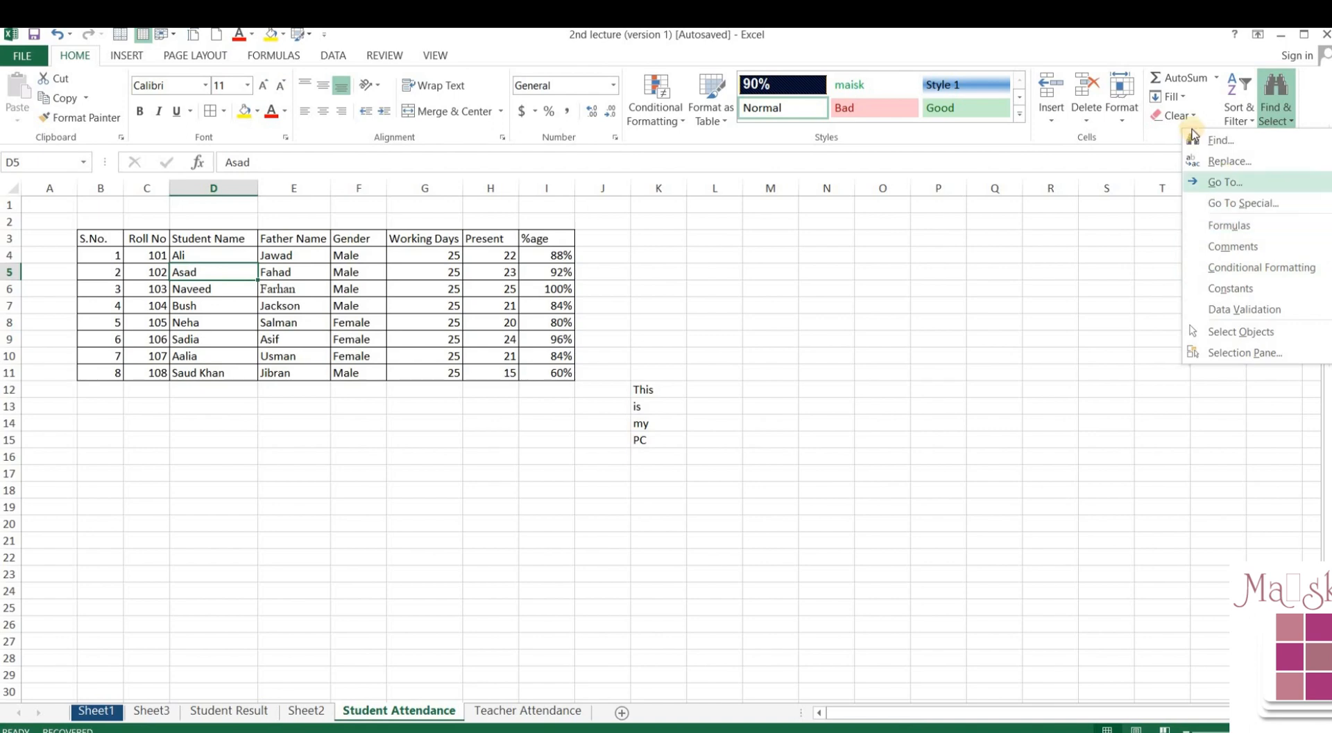
click(1174, 97)
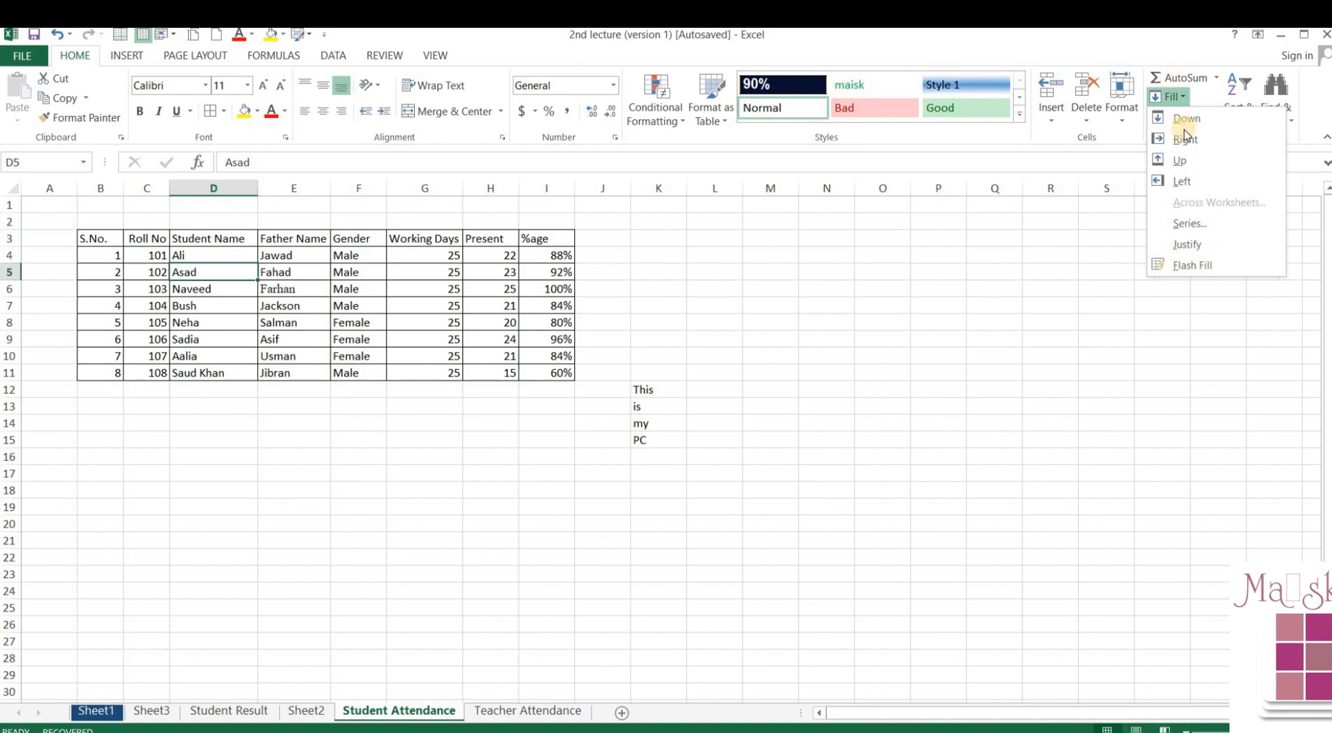
click(829, 272)
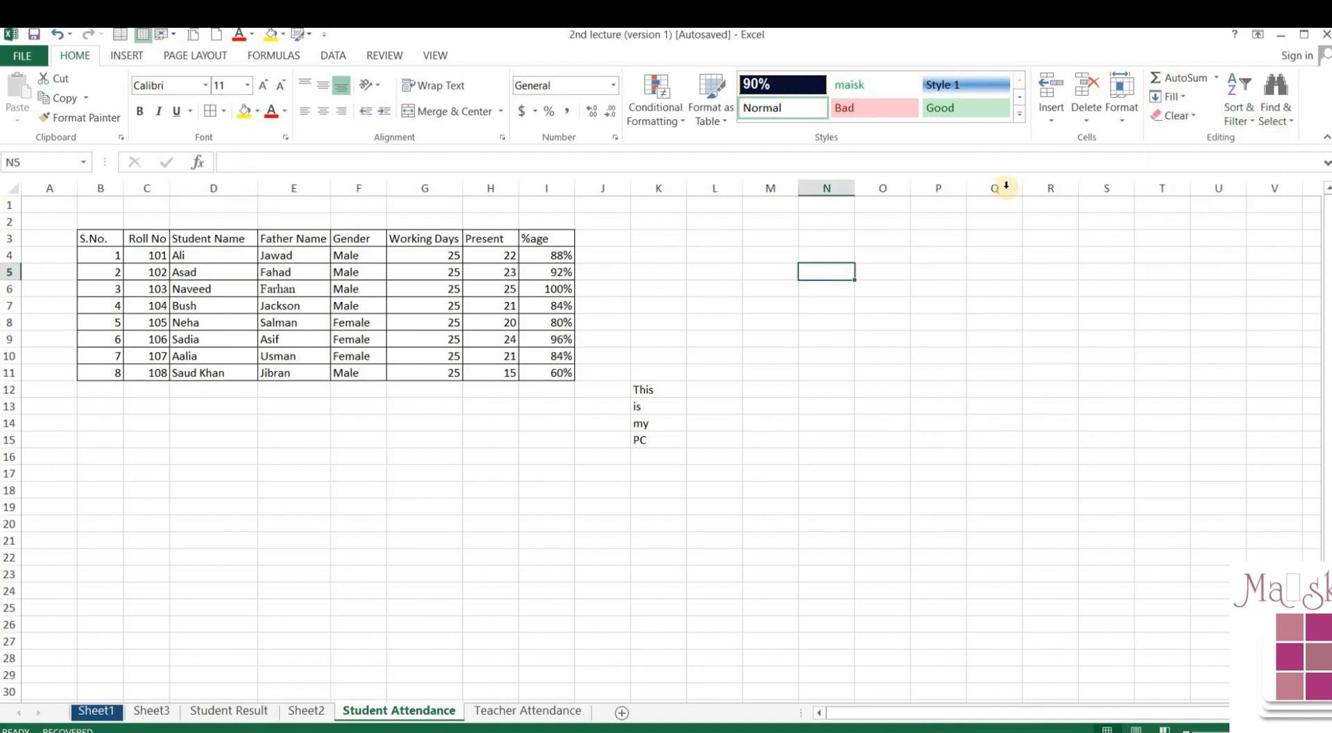
click(1163, 98)
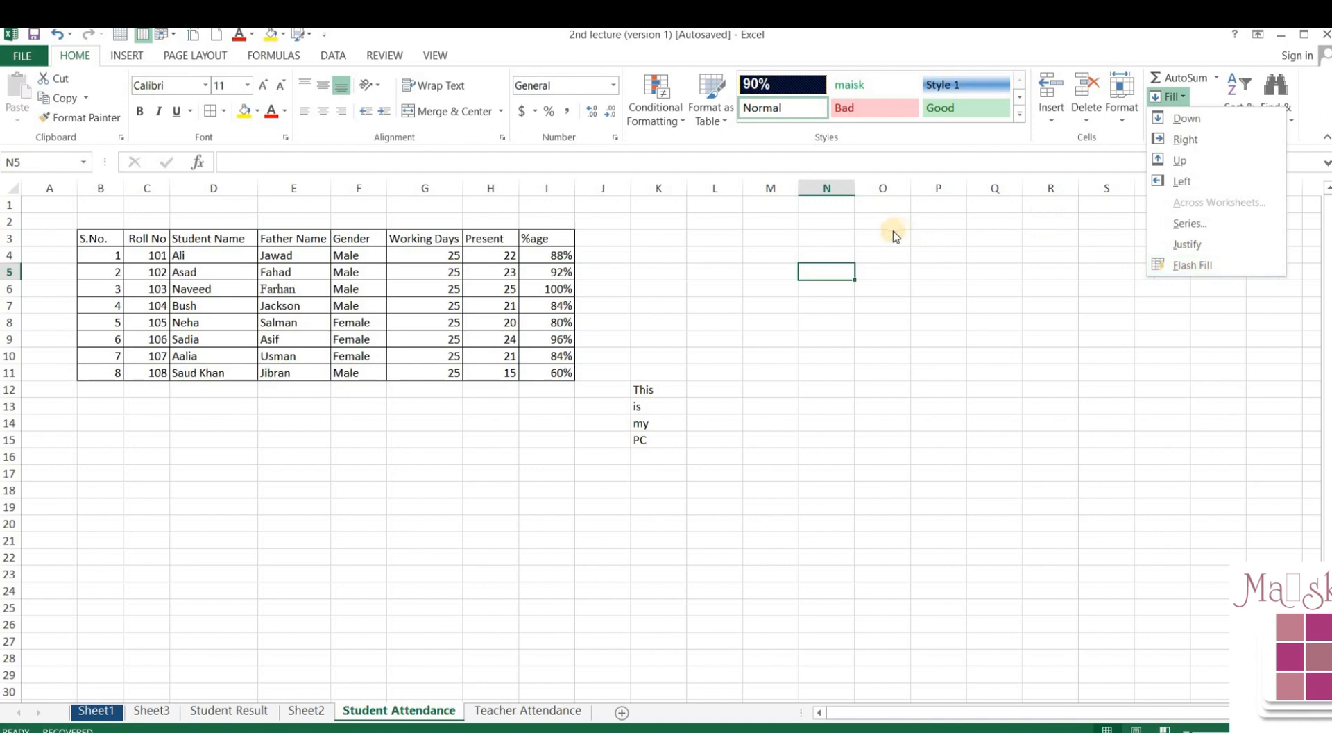
click(821, 267)
- Enter 1 in N5 and fill it right across N5:S5
text(1)
key(Return)
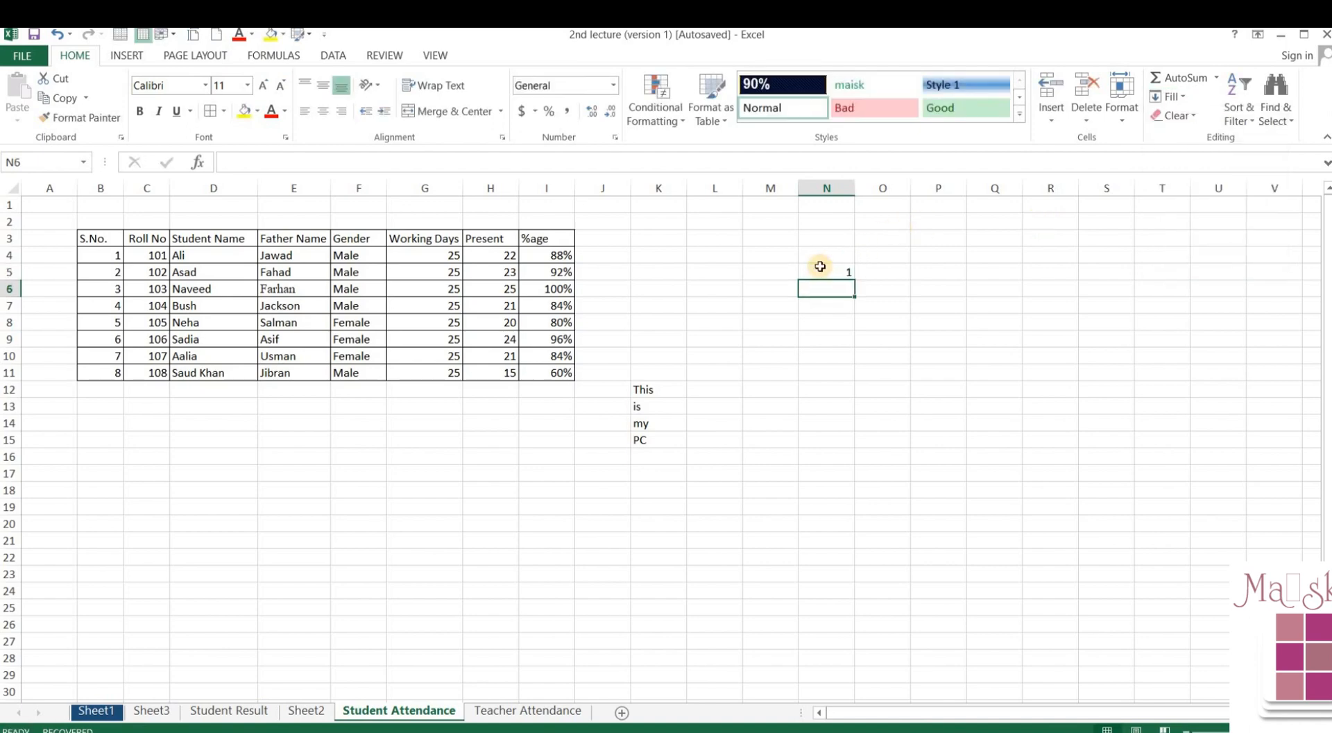
click(820, 266)
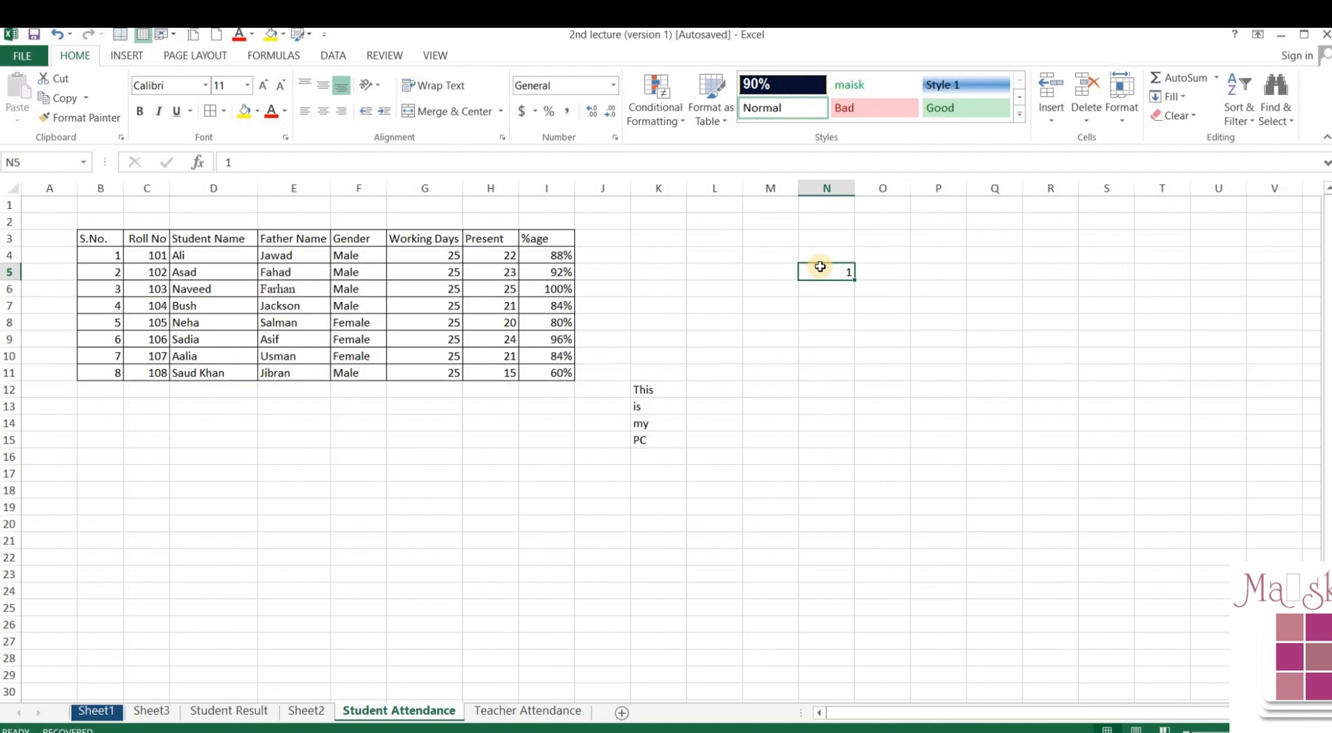
key(shift+Right)
key(shift+Right)
key(shift+Right)
key(shift+Right)
key(shift+Right)
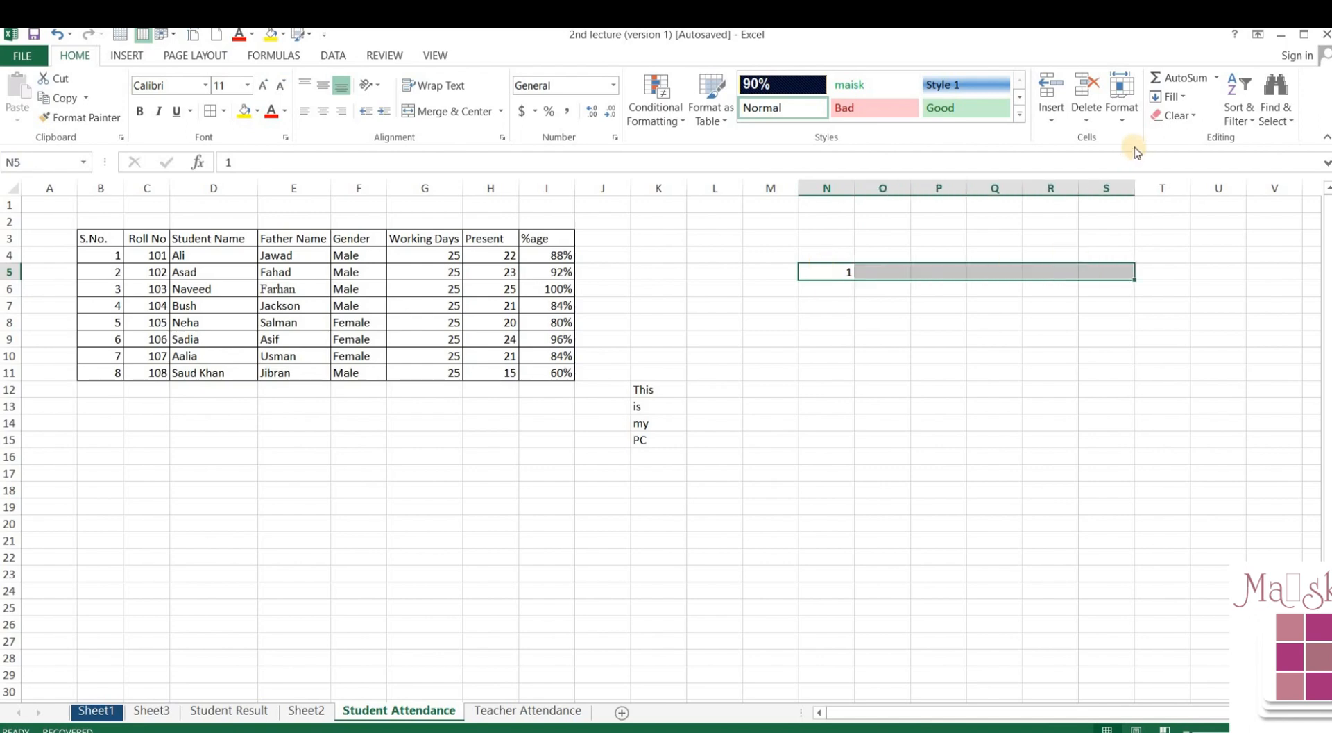
click(1169, 97)
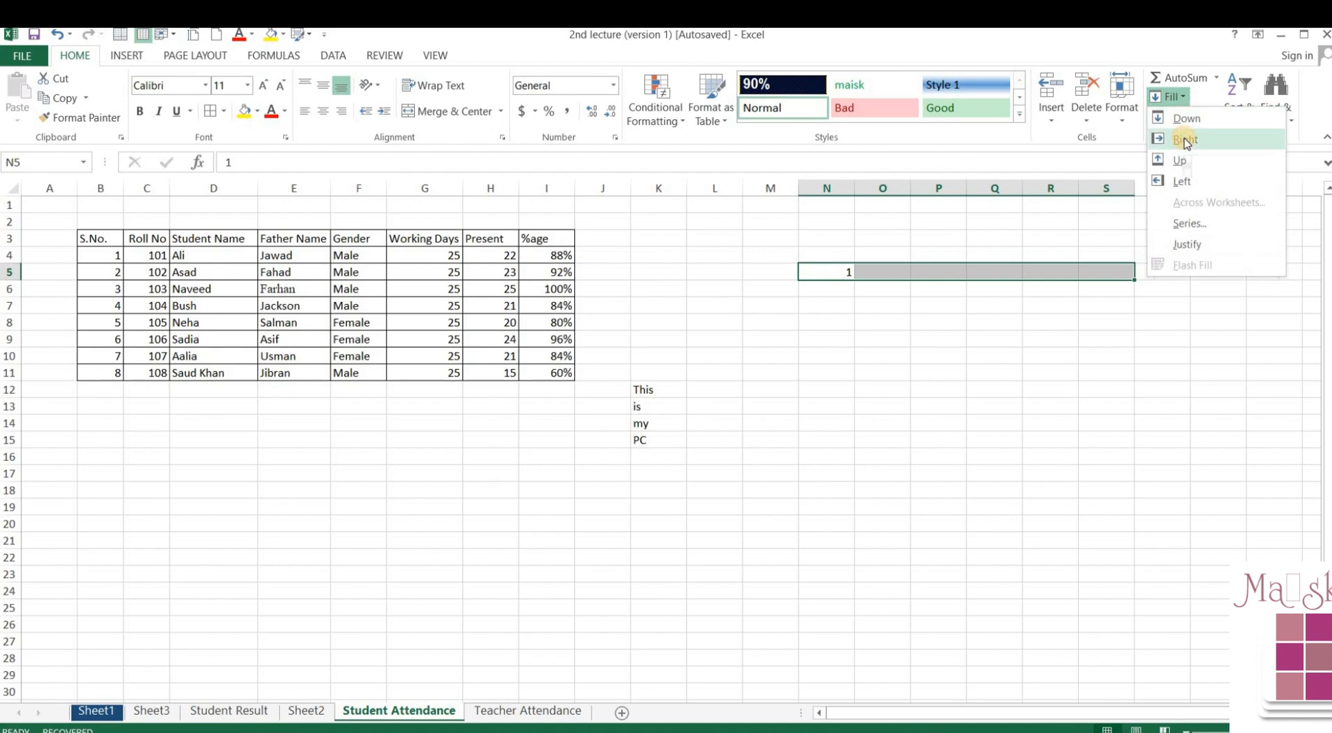
click(1186, 141)
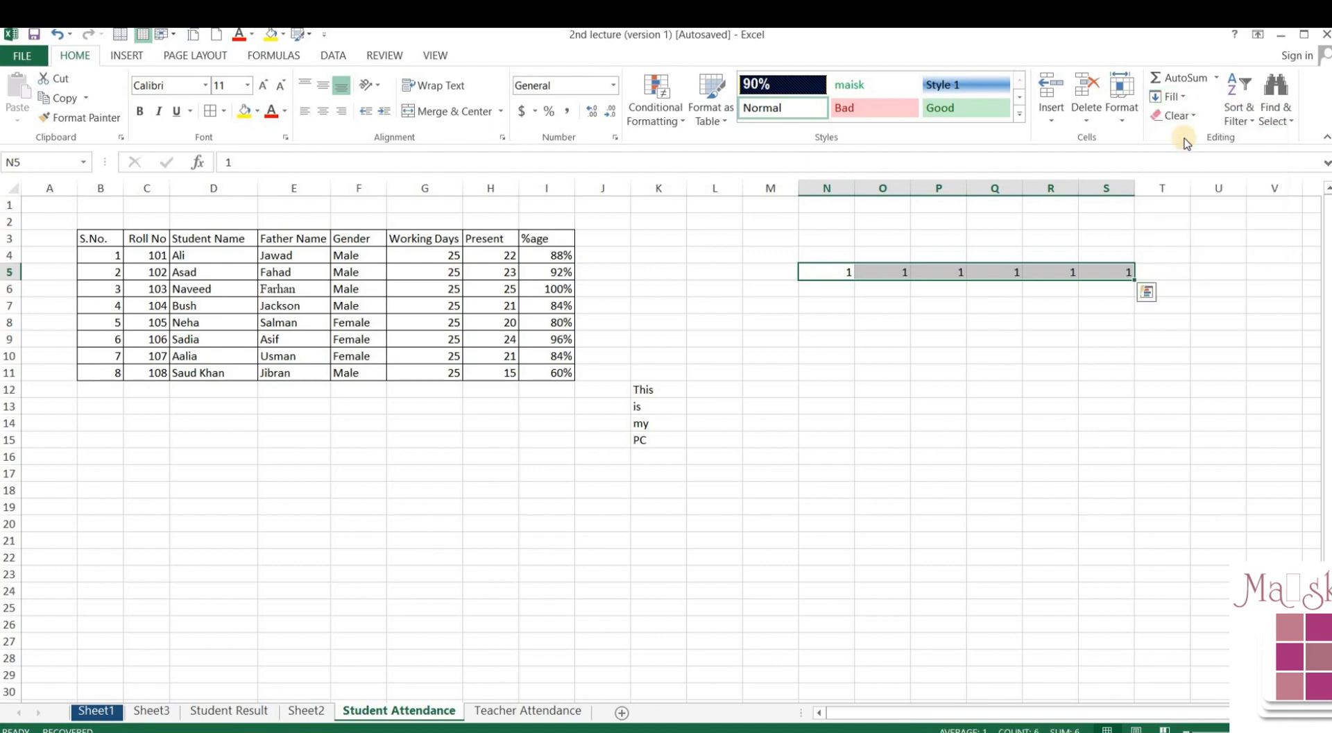
- Fill the 1 down from N5 to N13
drag(842, 271, 831, 408)
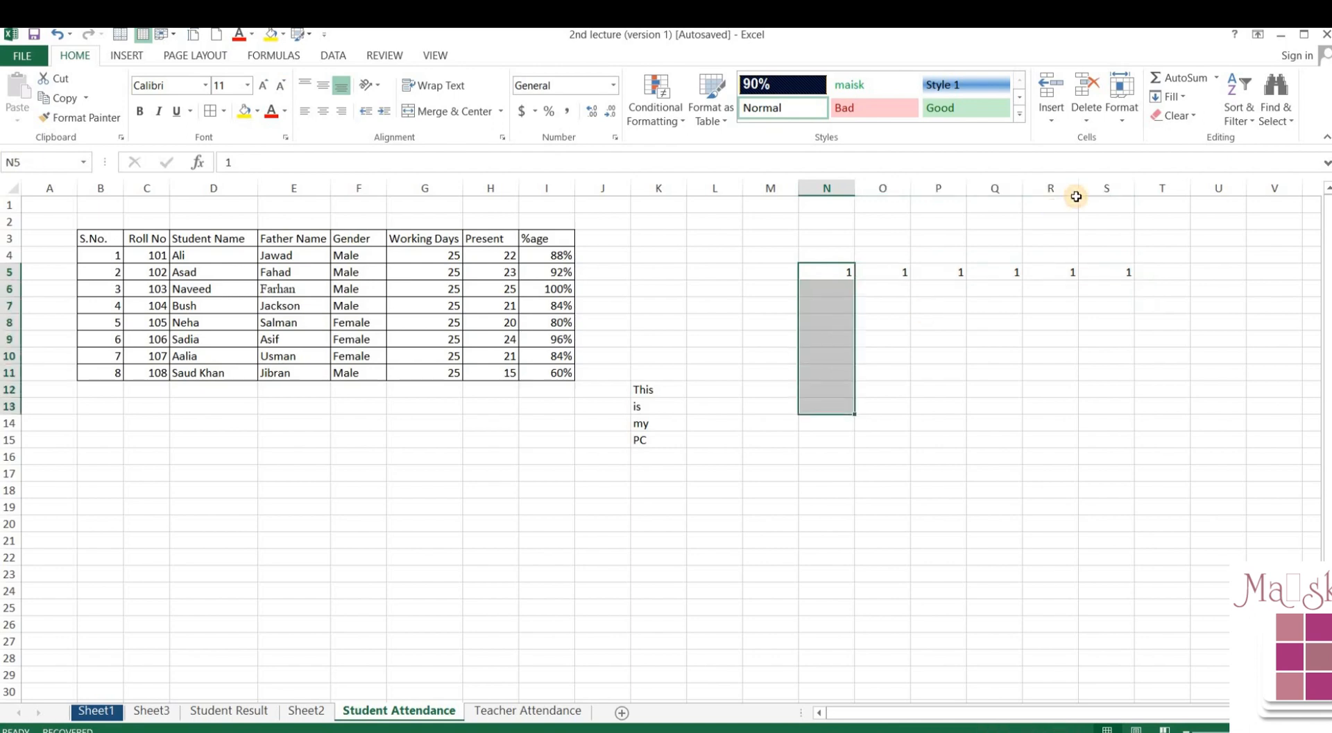
click(1177, 100)
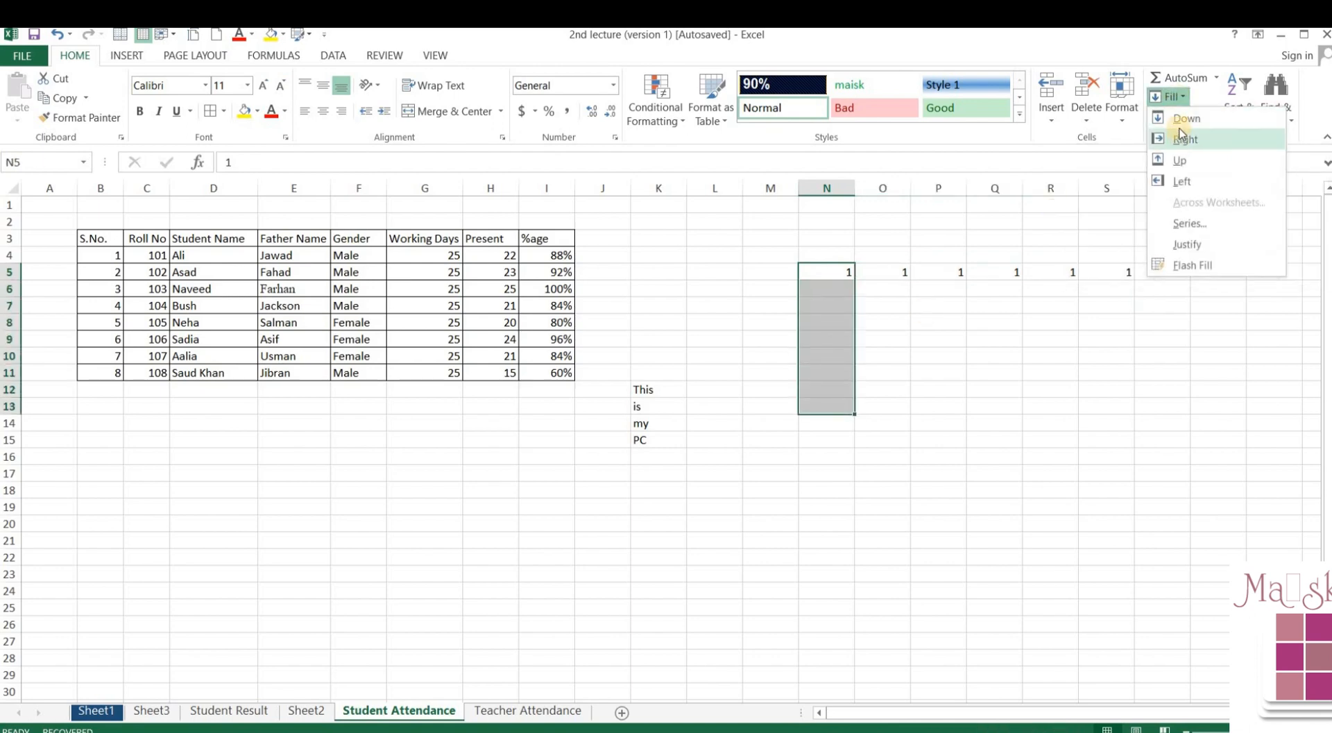
click(1184, 118)
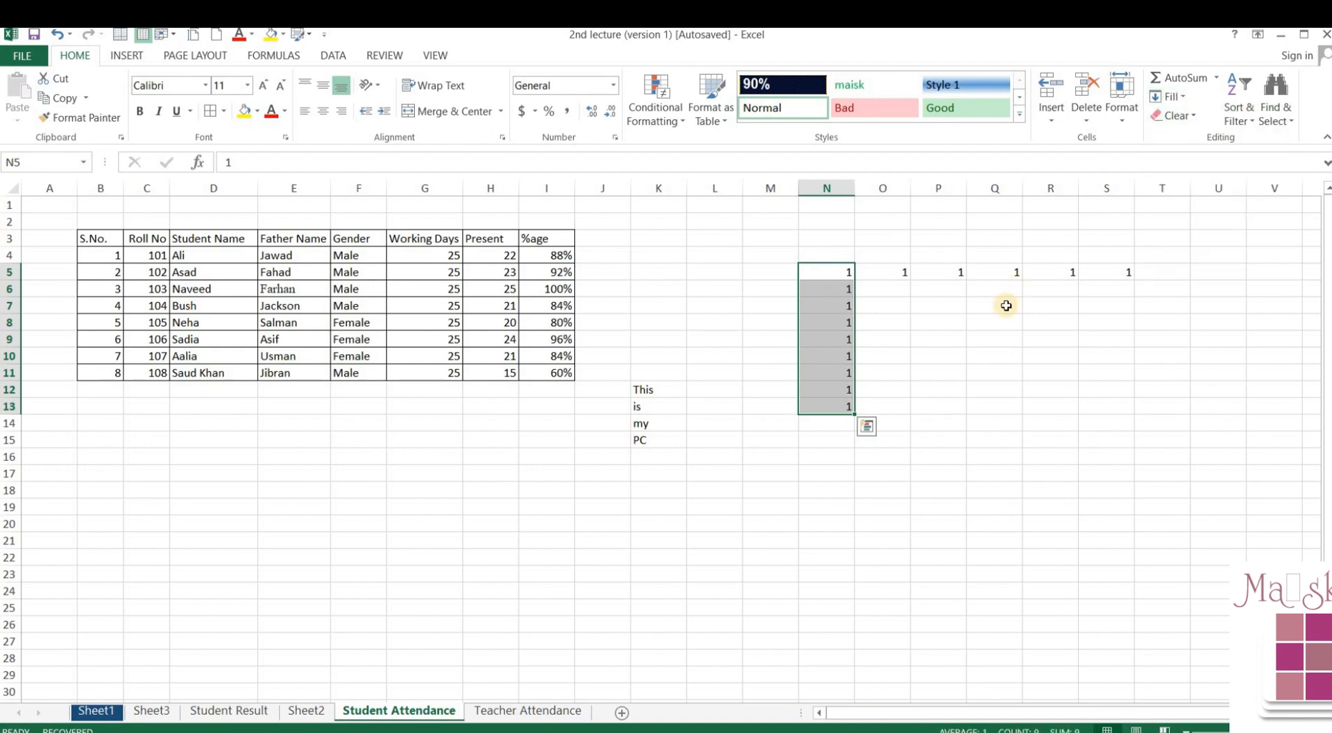
click(900, 298)
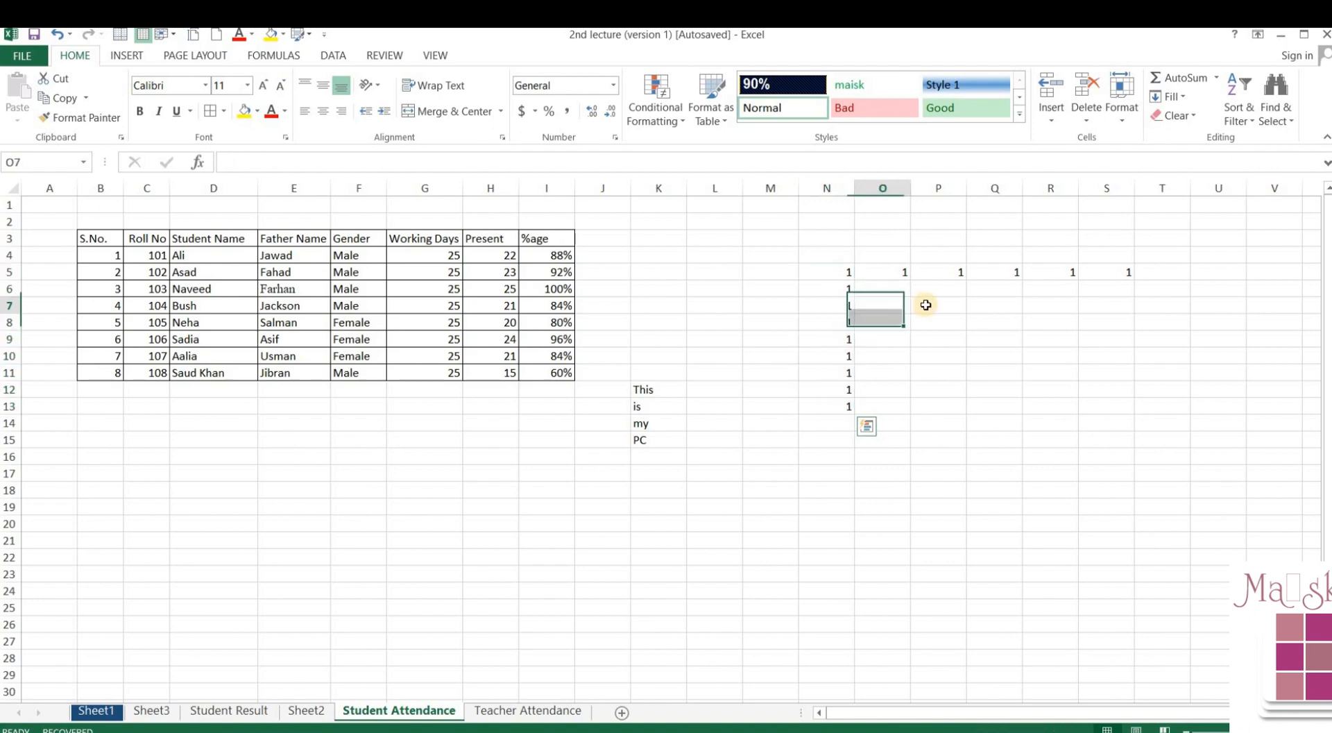
click(901, 279)
click(901, 284)
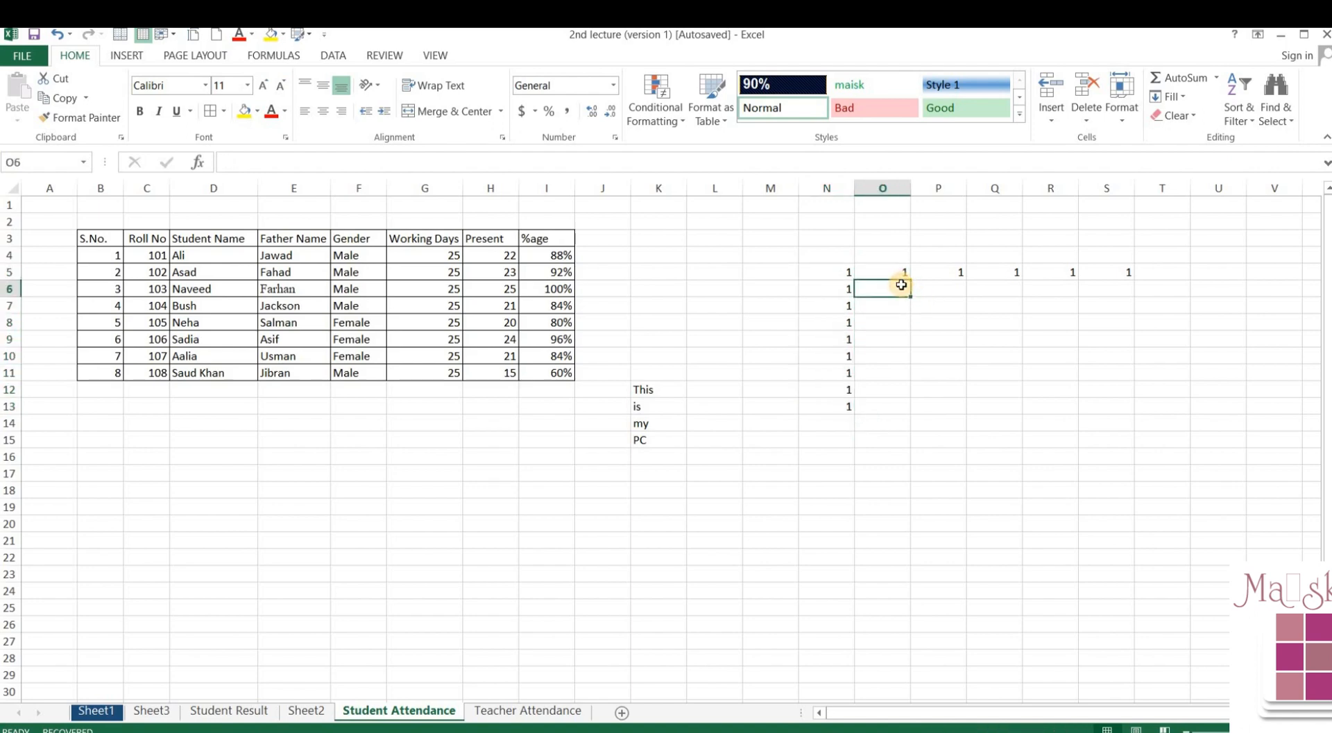
click(897, 278)
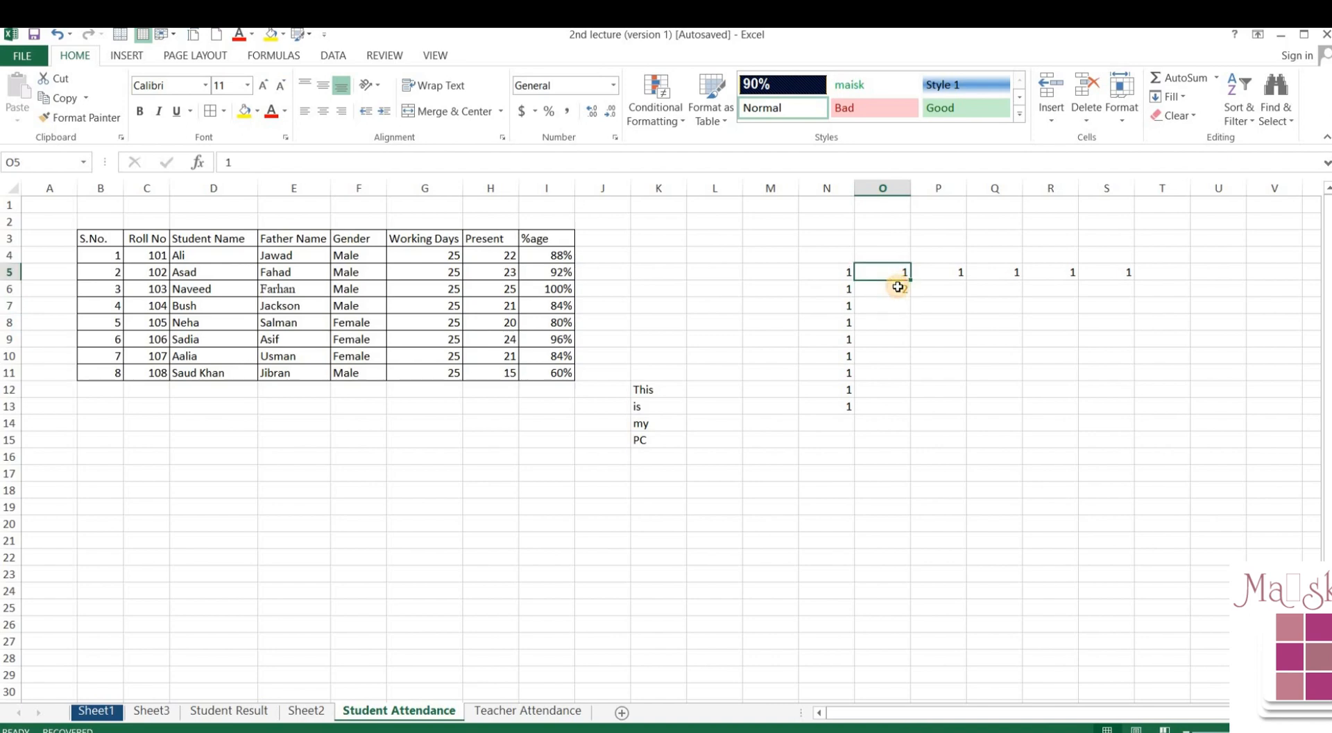
- Fill O5:O15 with the series 1 to 11, then enter 2 in cell P6
drag(898, 287, 894, 444)
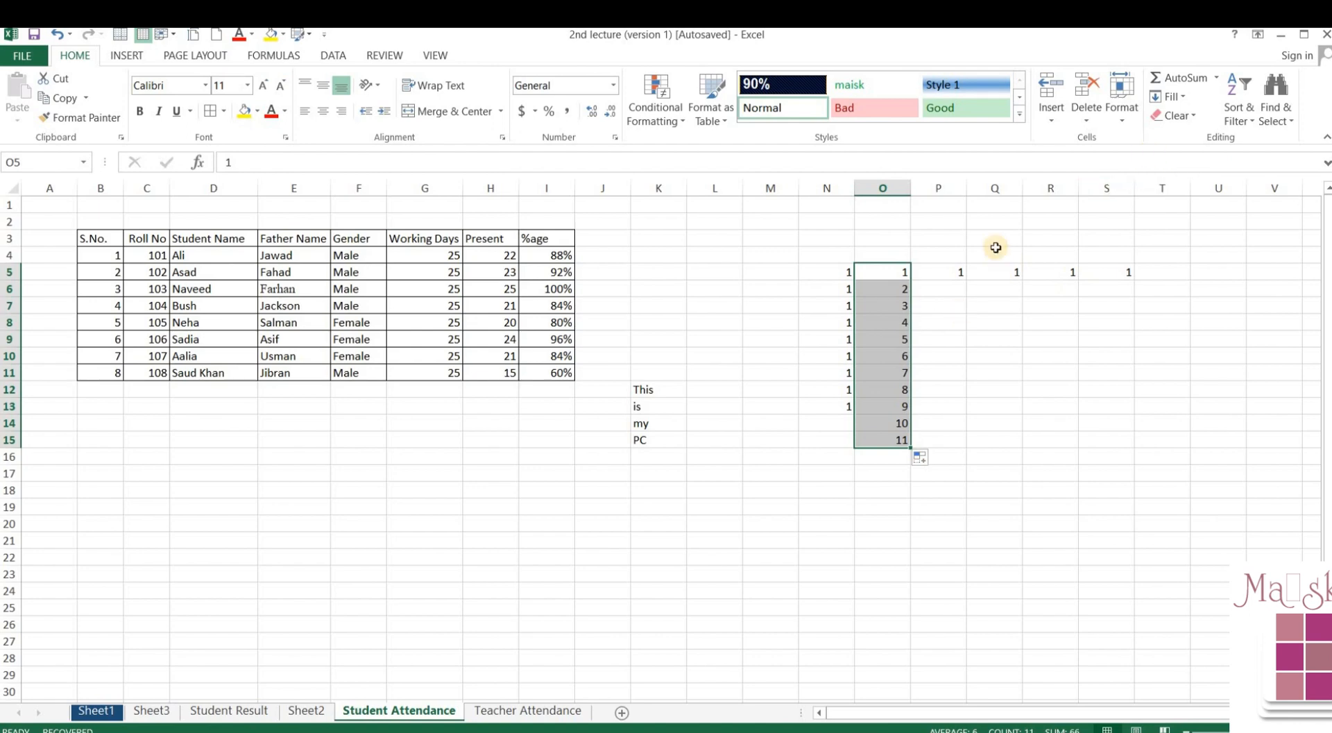
click(931, 274)
key(Return)
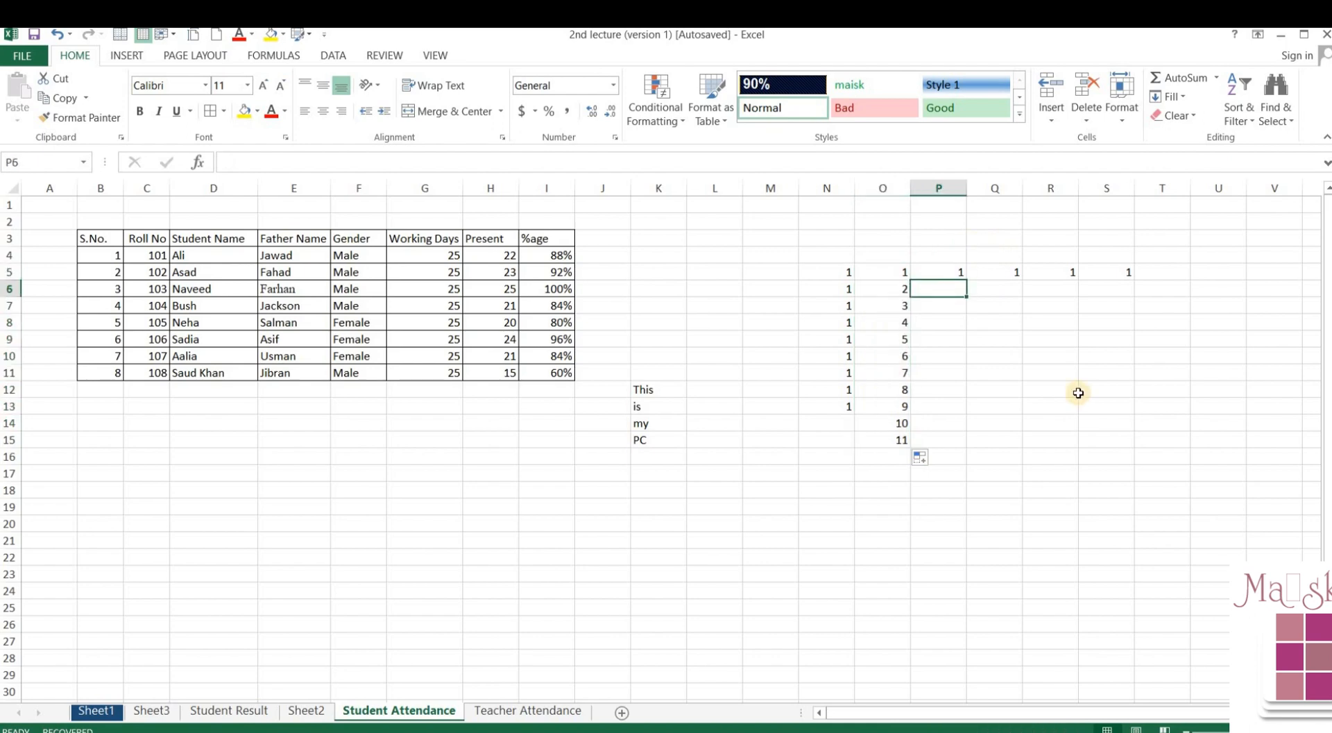
text(2)
key(Return)
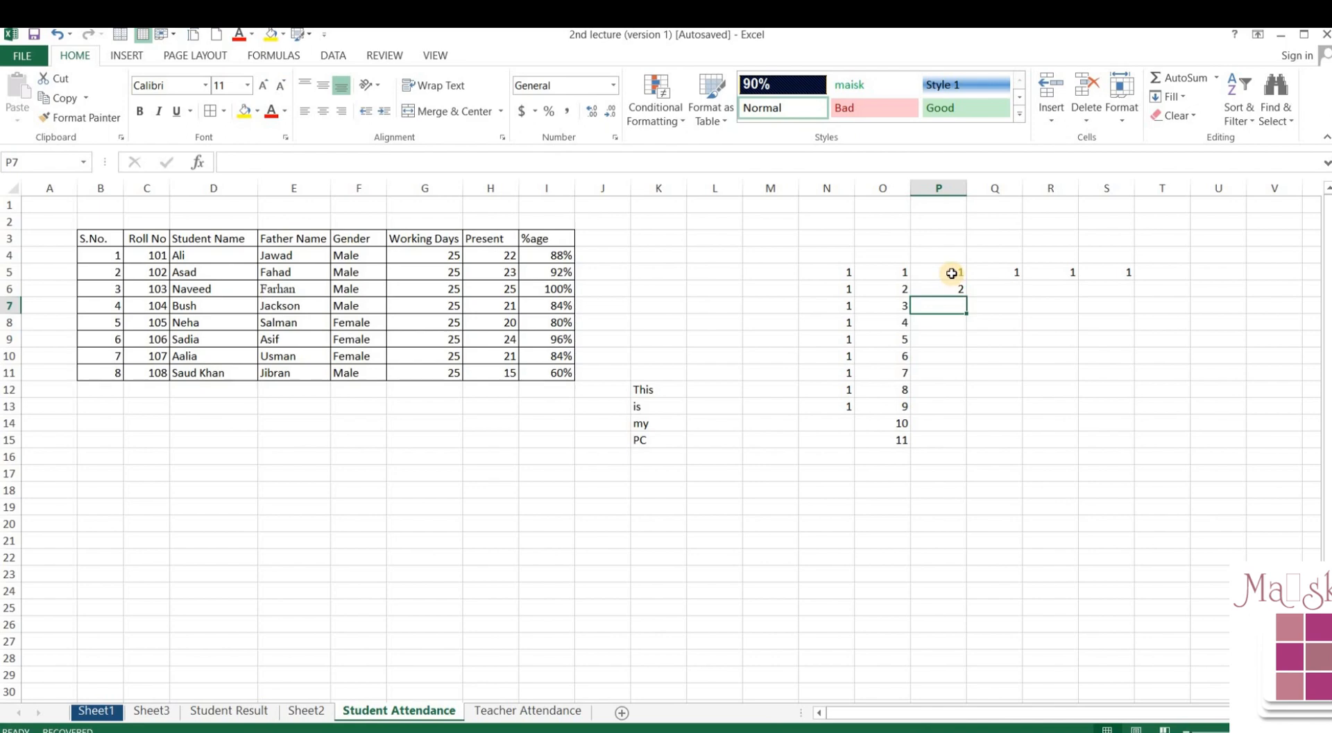
click(951, 273)
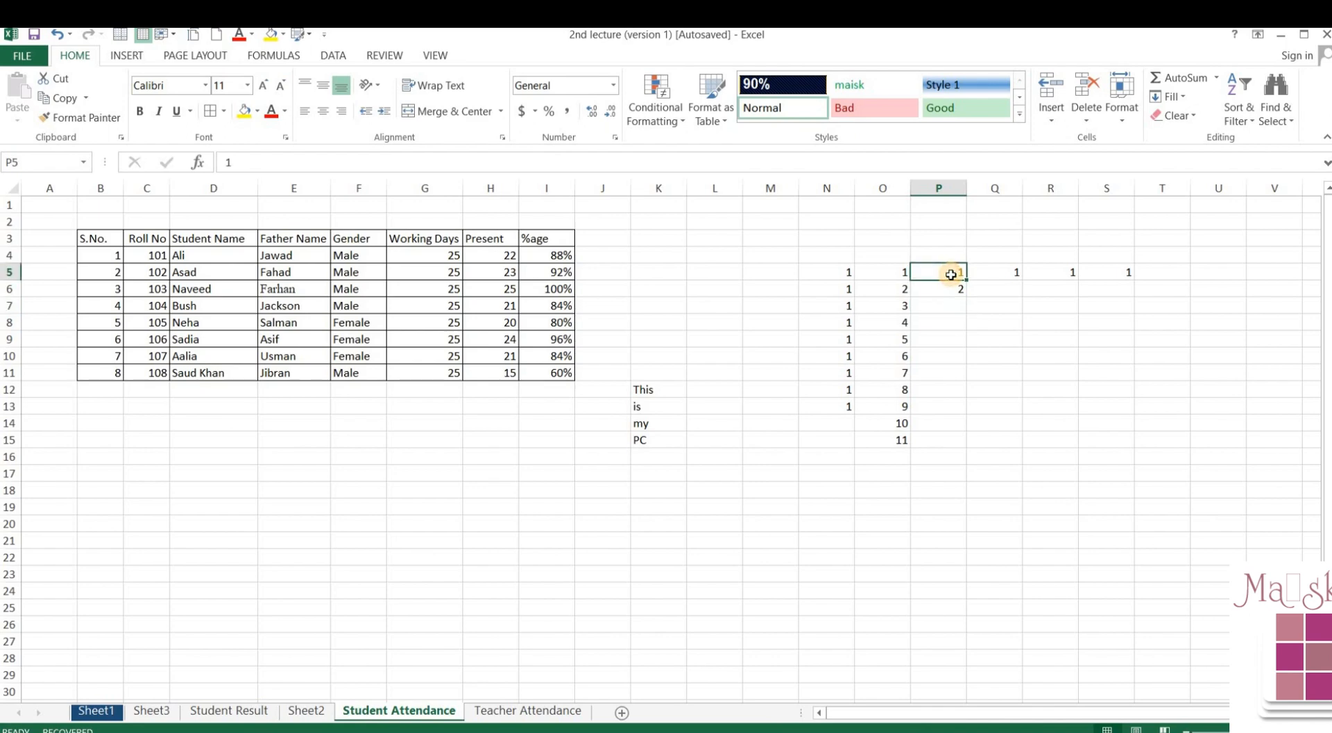
key(Return)
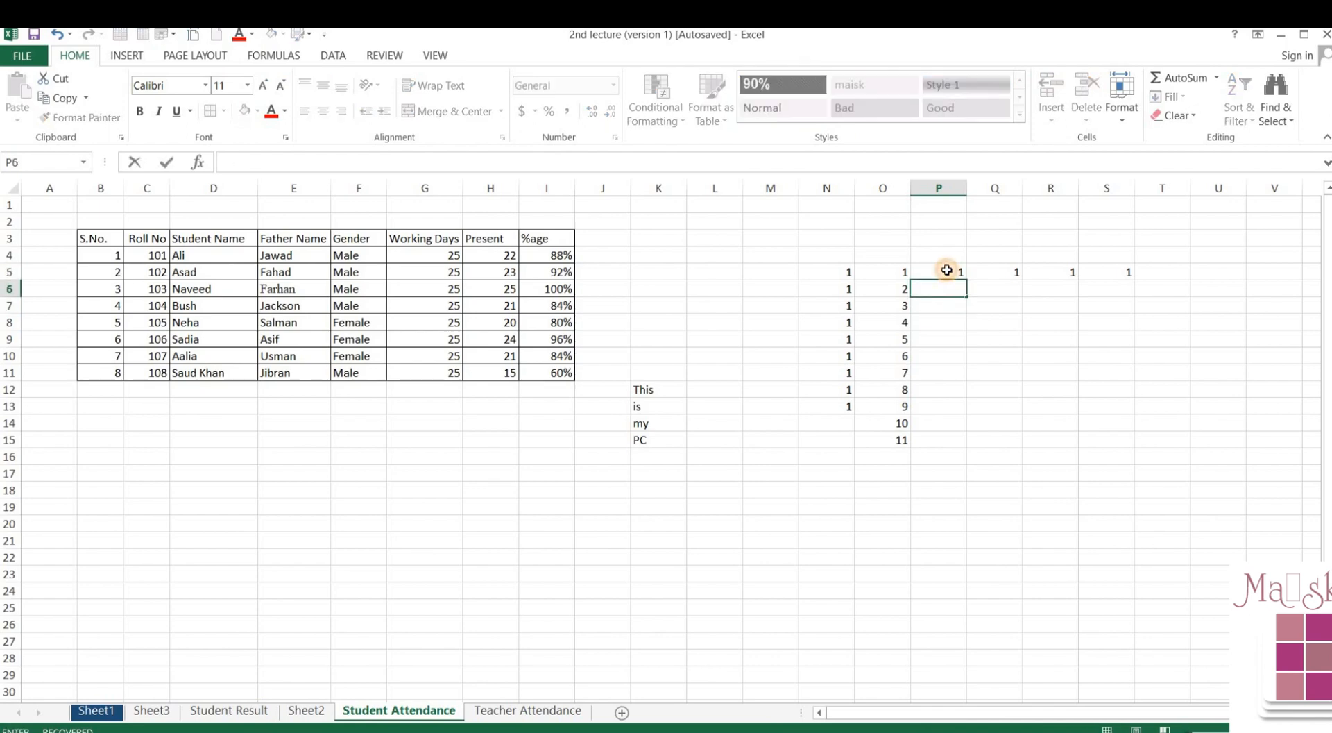
click(947, 272)
- Fill P5:P16 with a linear series, step 2, stop value 15
drag(945, 271, 957, 454)
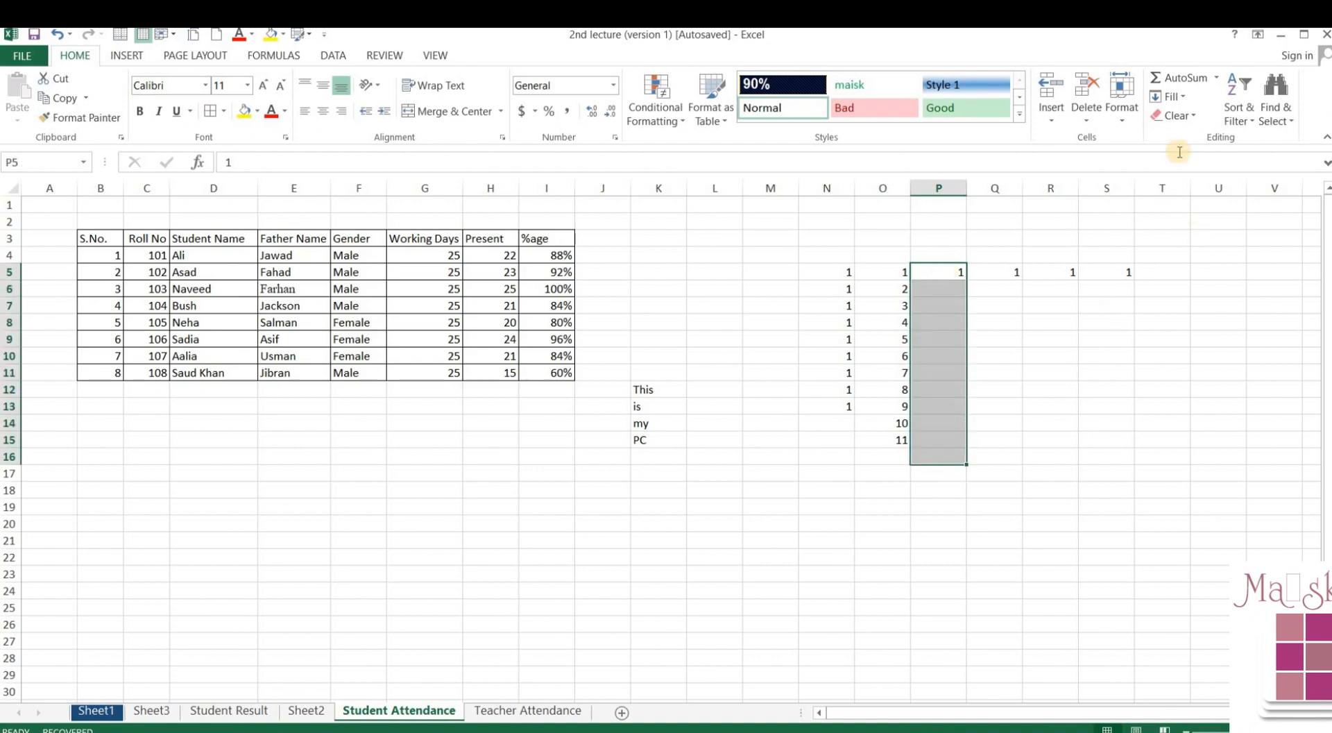
click(1174, 97)
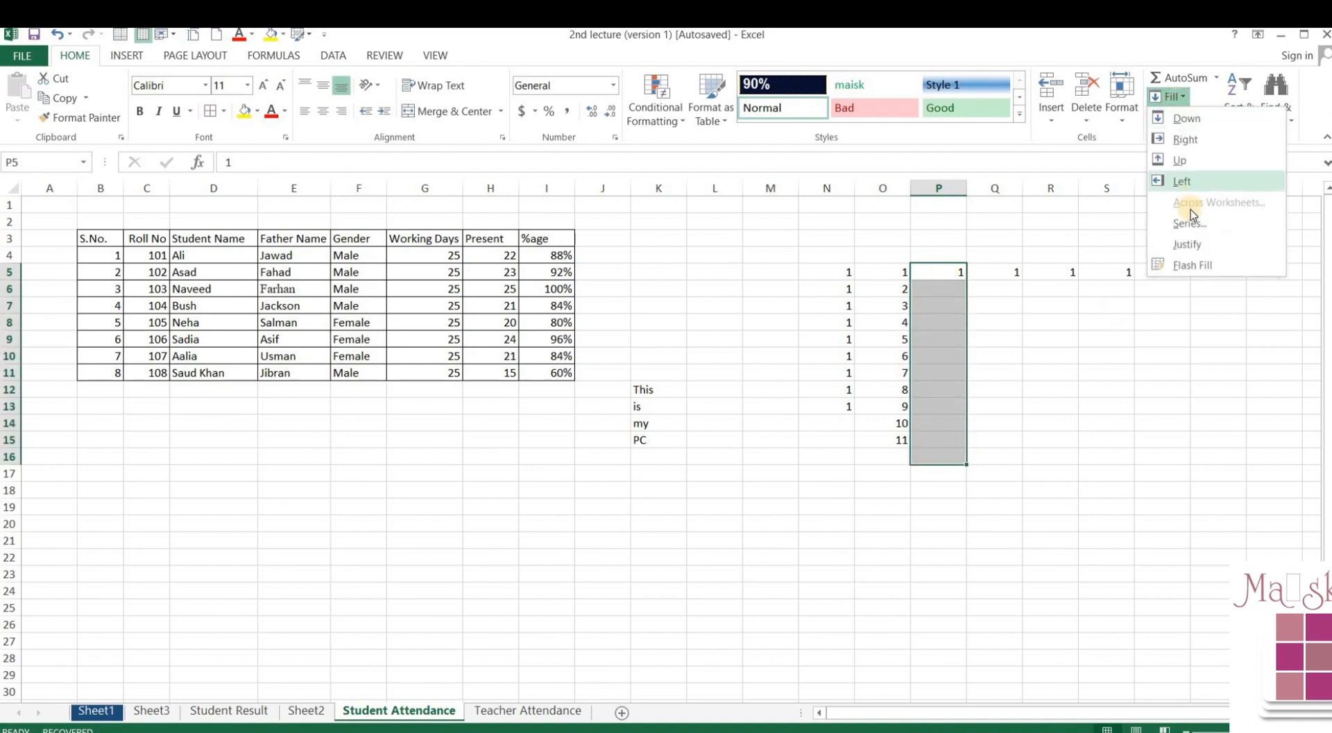
click(1191, 223)
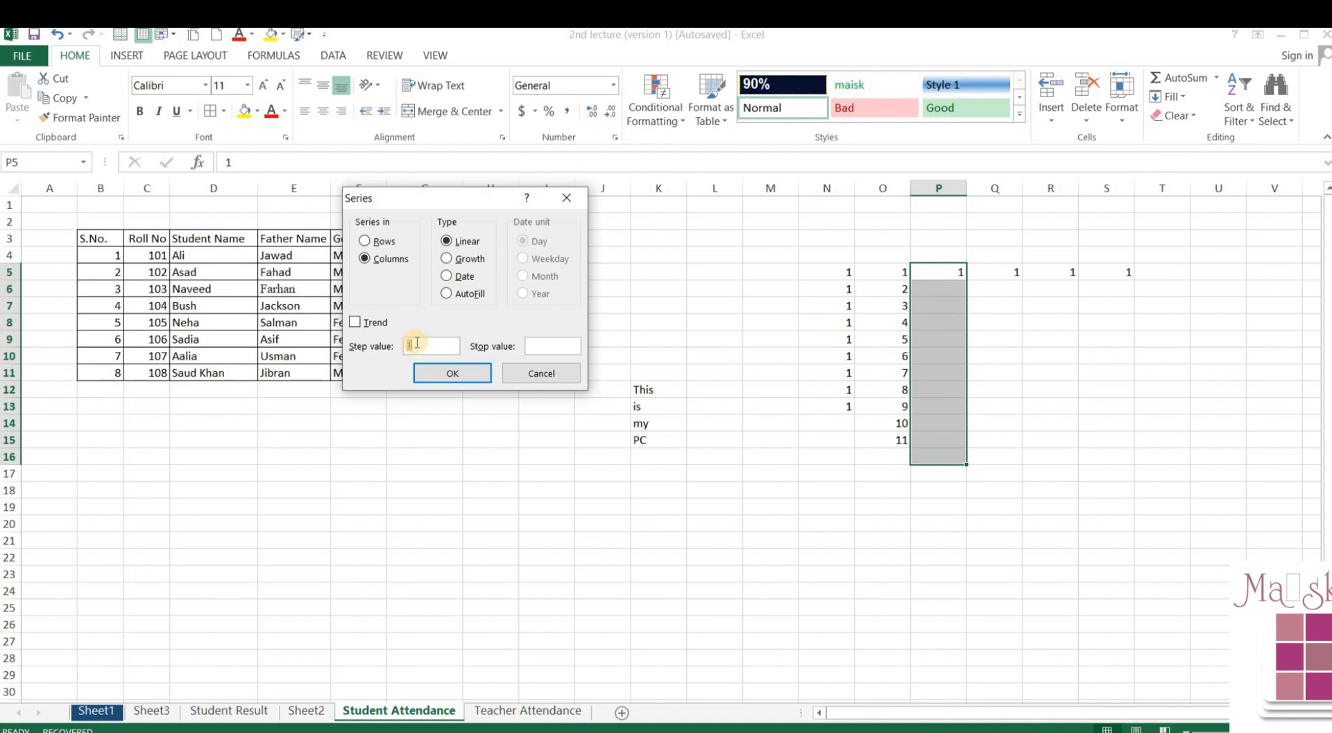
text(2)
click(571, 344)
text(15)
click(484, 373)
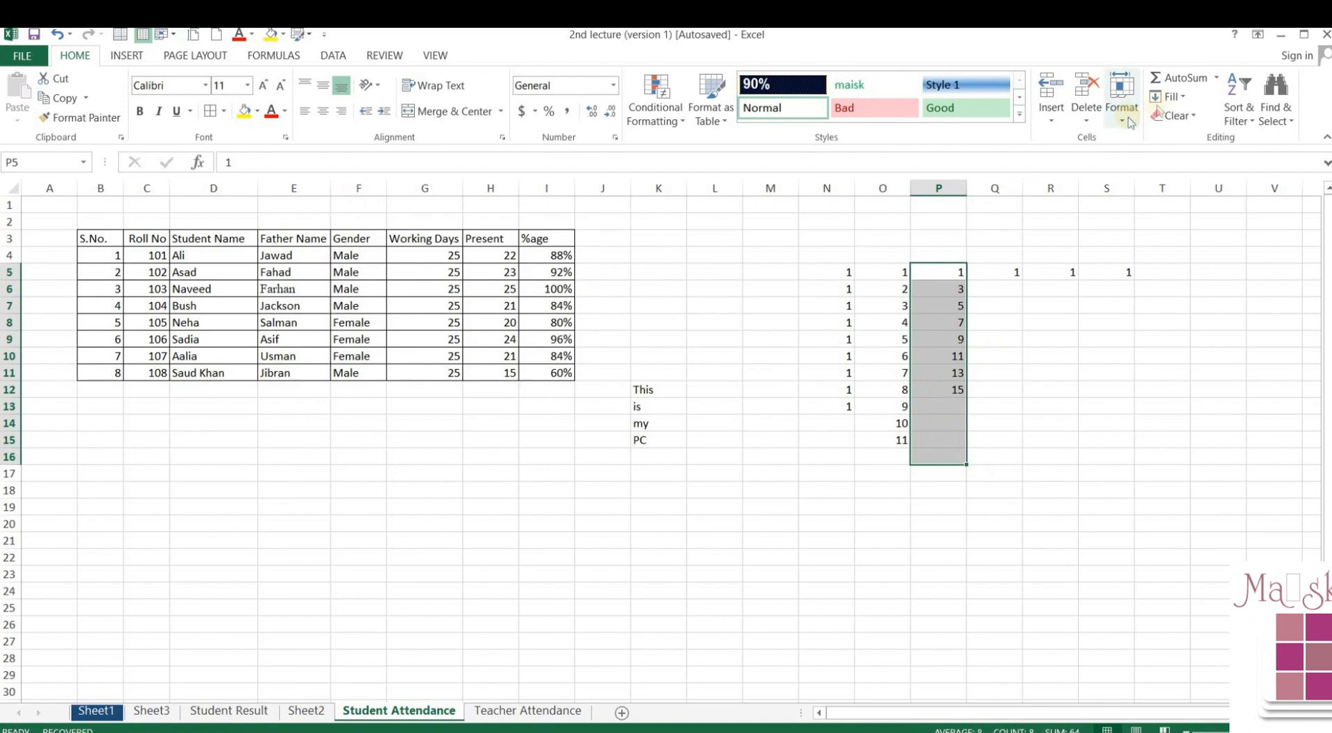
- Reopen the Series dialog, retype step 2, then dismiss it without changes
click(1165, 97)
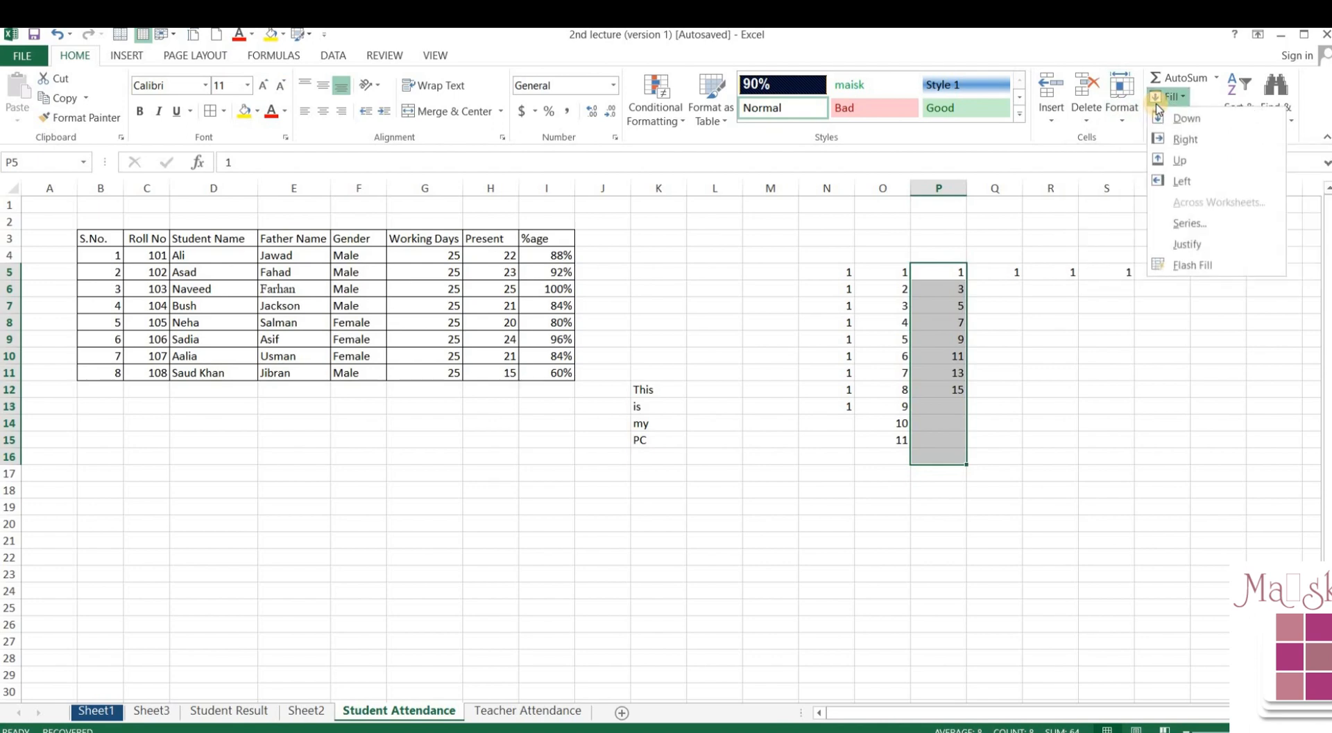
click(1180, 223)
double_click(434, 345)
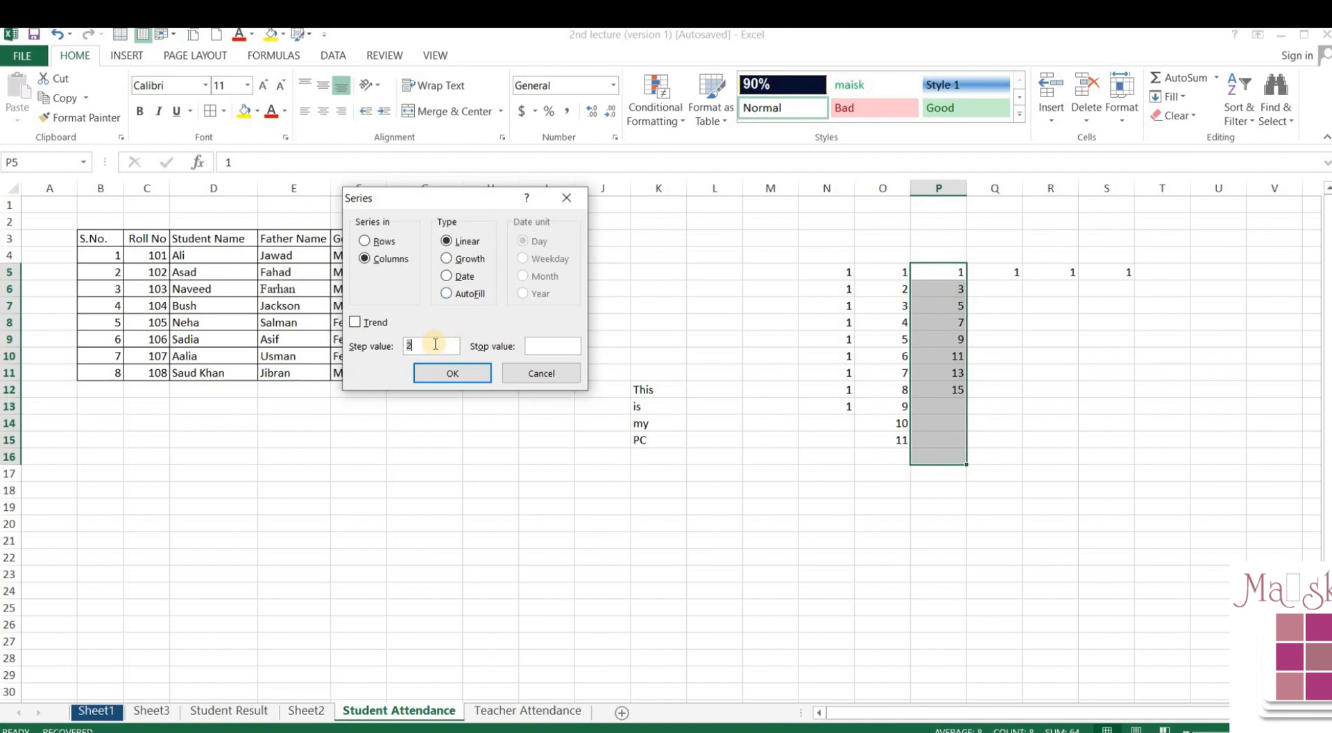
text(2)
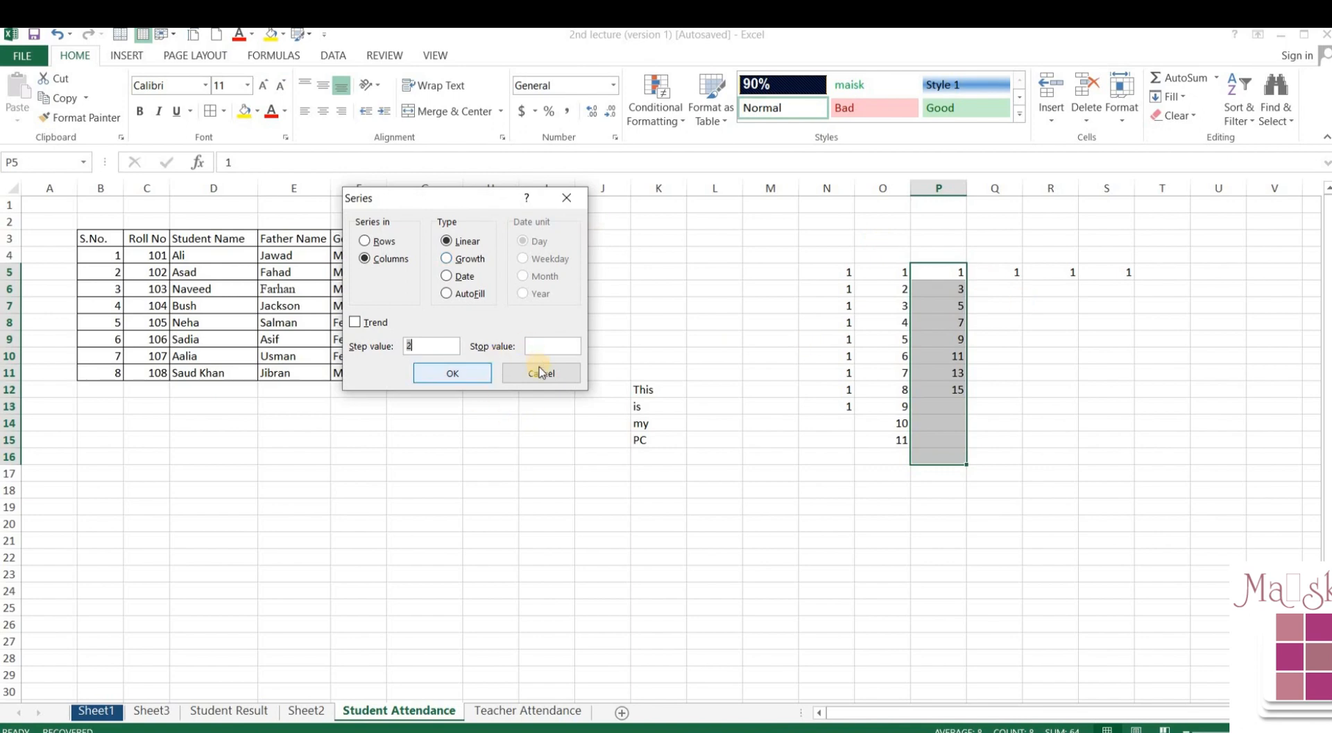
key(Escape)
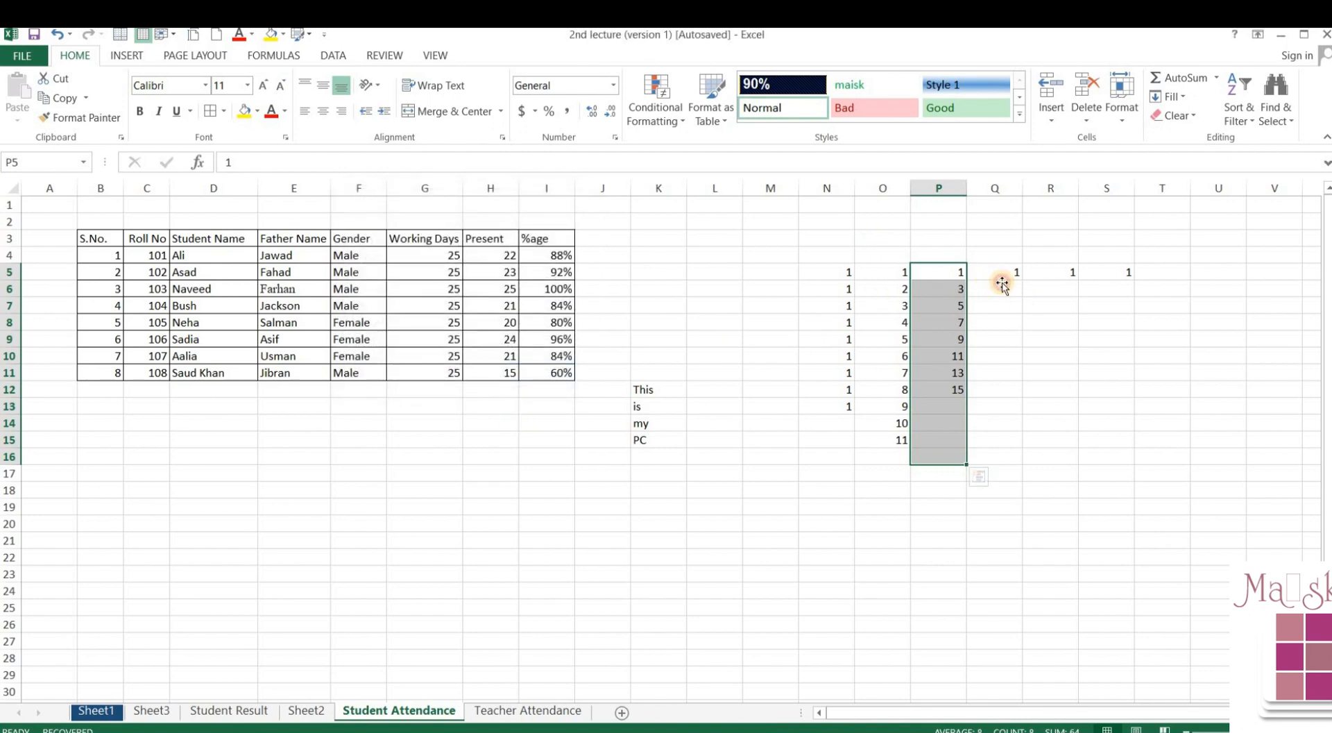
- Fill Q5:Q14 with a Growth series of step 3, running 1 to 19683
click(1002, 283)
drag(1000, 271, 985, 420)
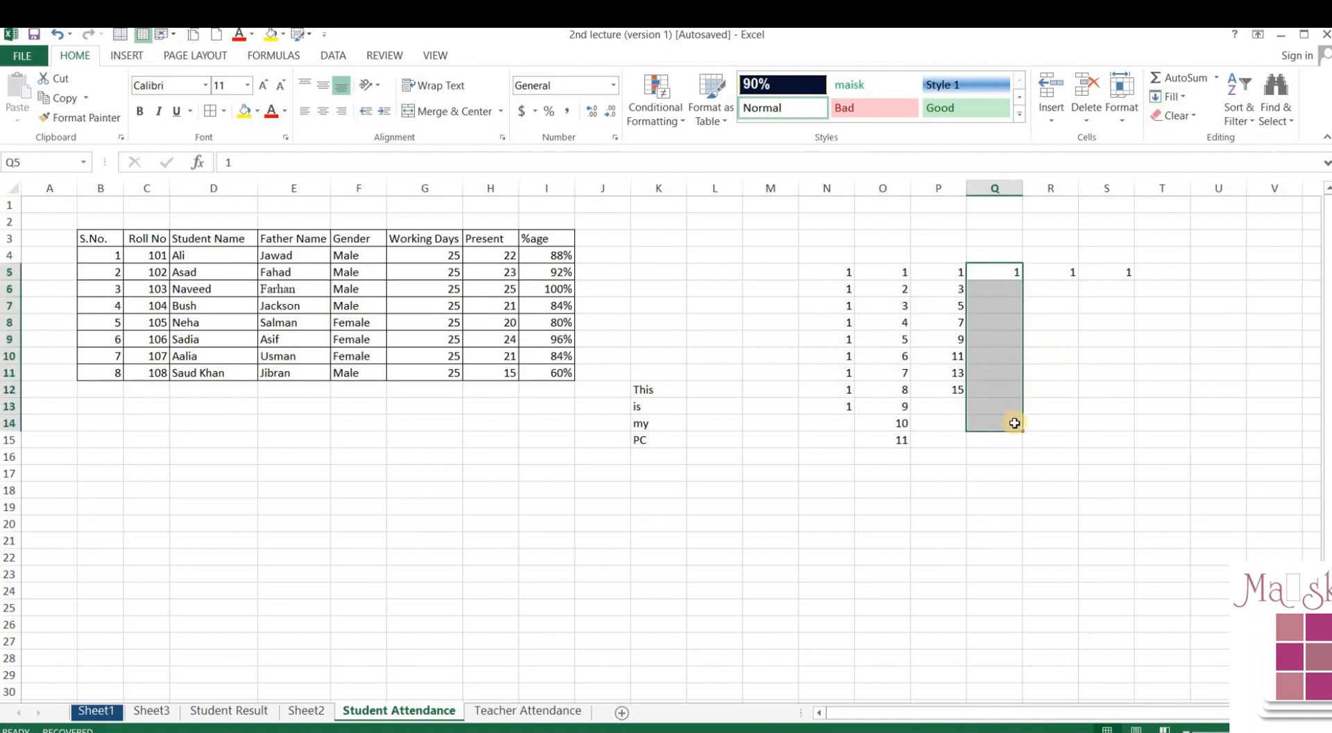
click(1161, 98)
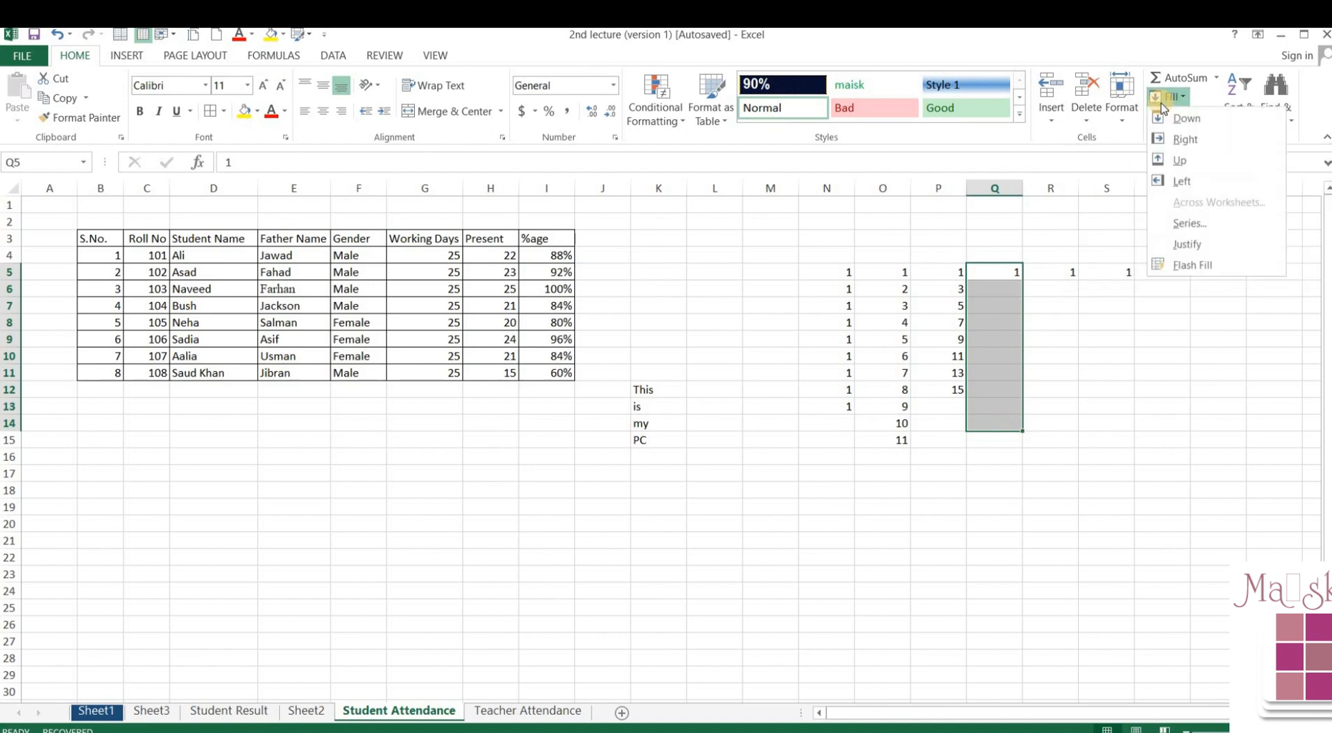
click(1195, 225)
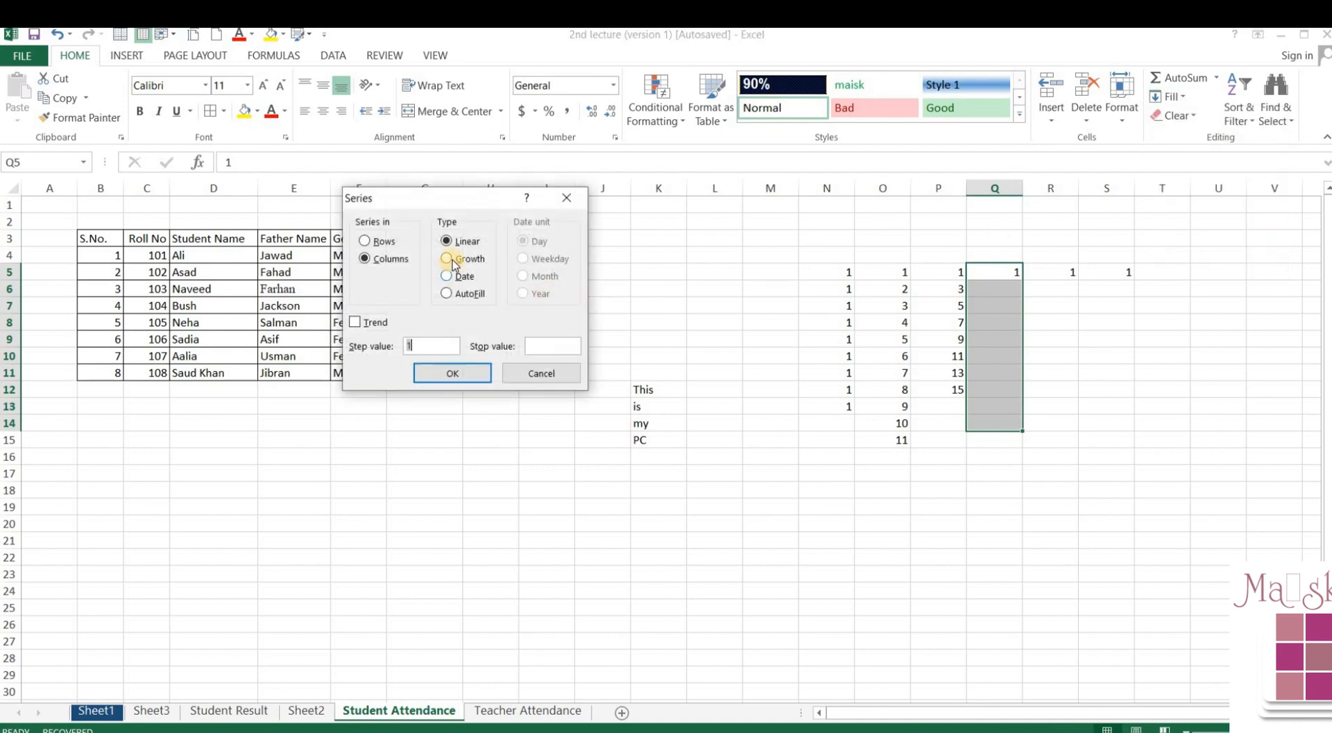
click(451, 260)
text(3)
click(432, 373)
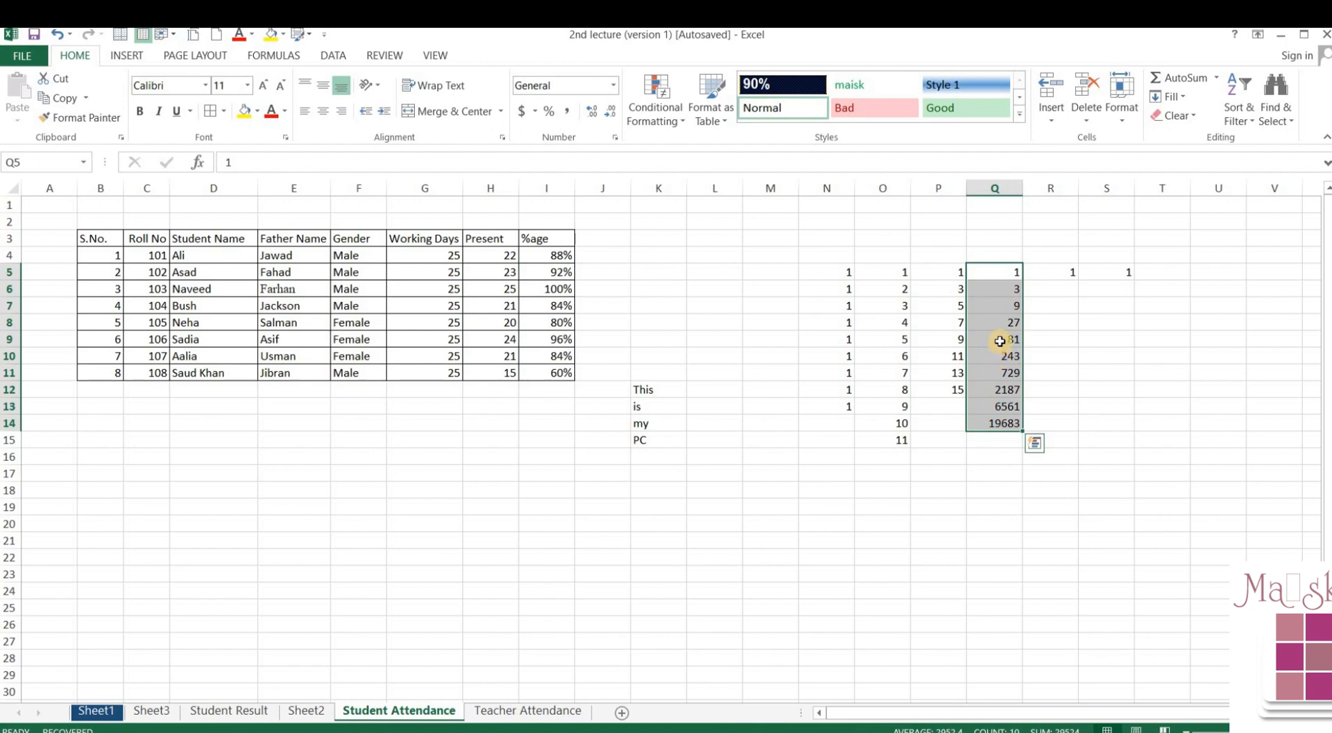
click(1053, 276)
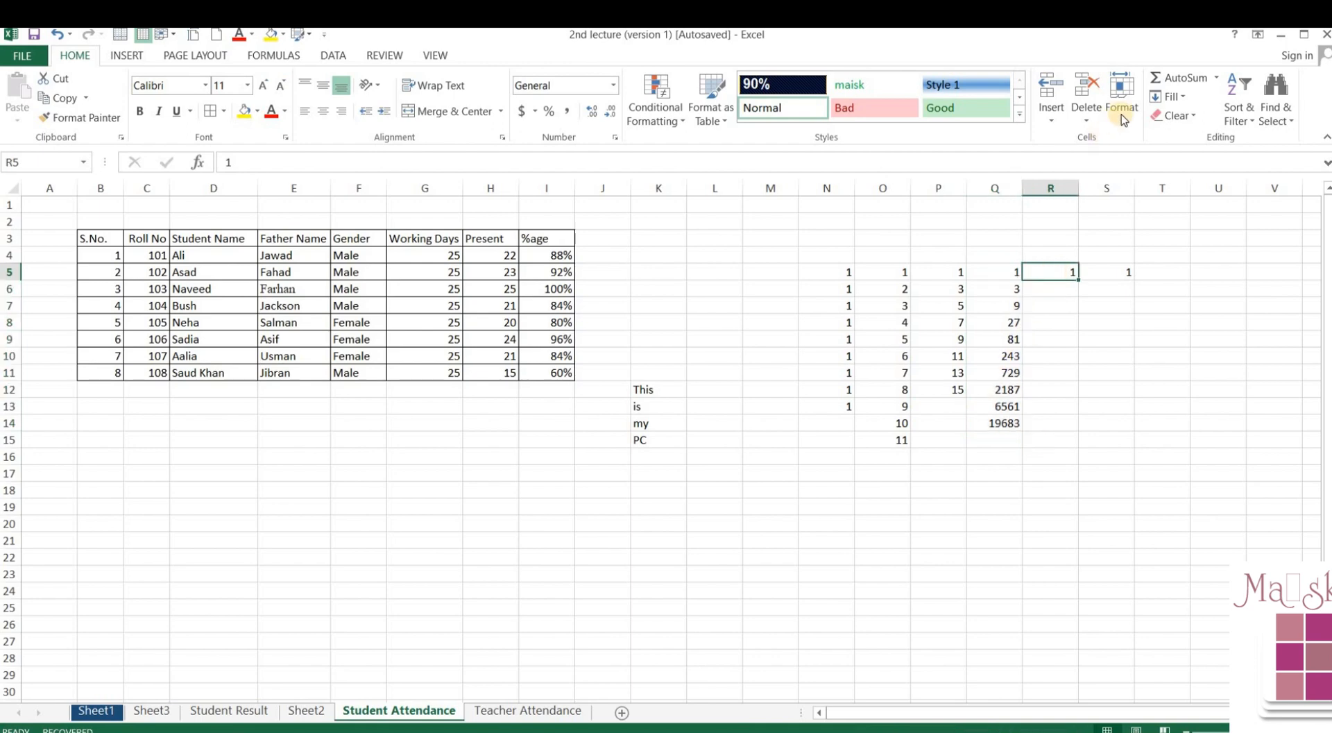
- Enter the date 12/09/2023 in R5 and select R5:R14
click(1172, 101)
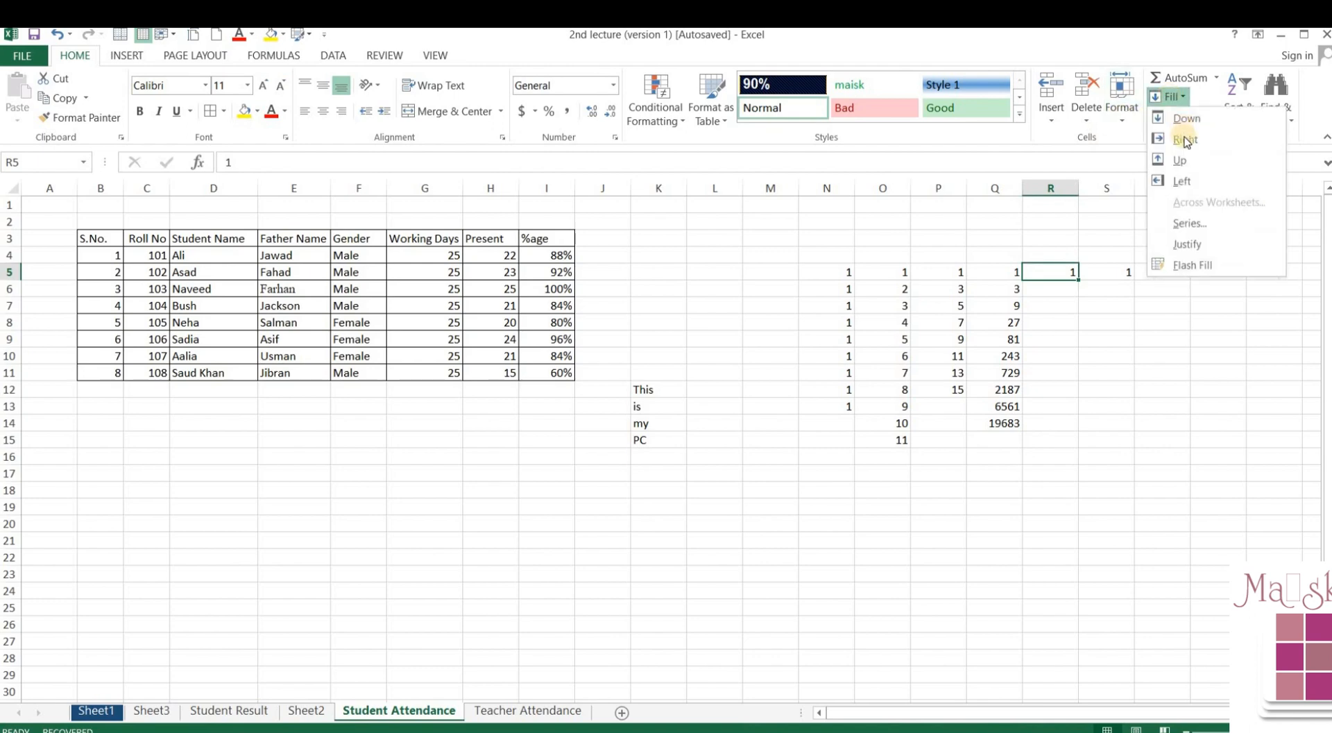
click(1193, 218)
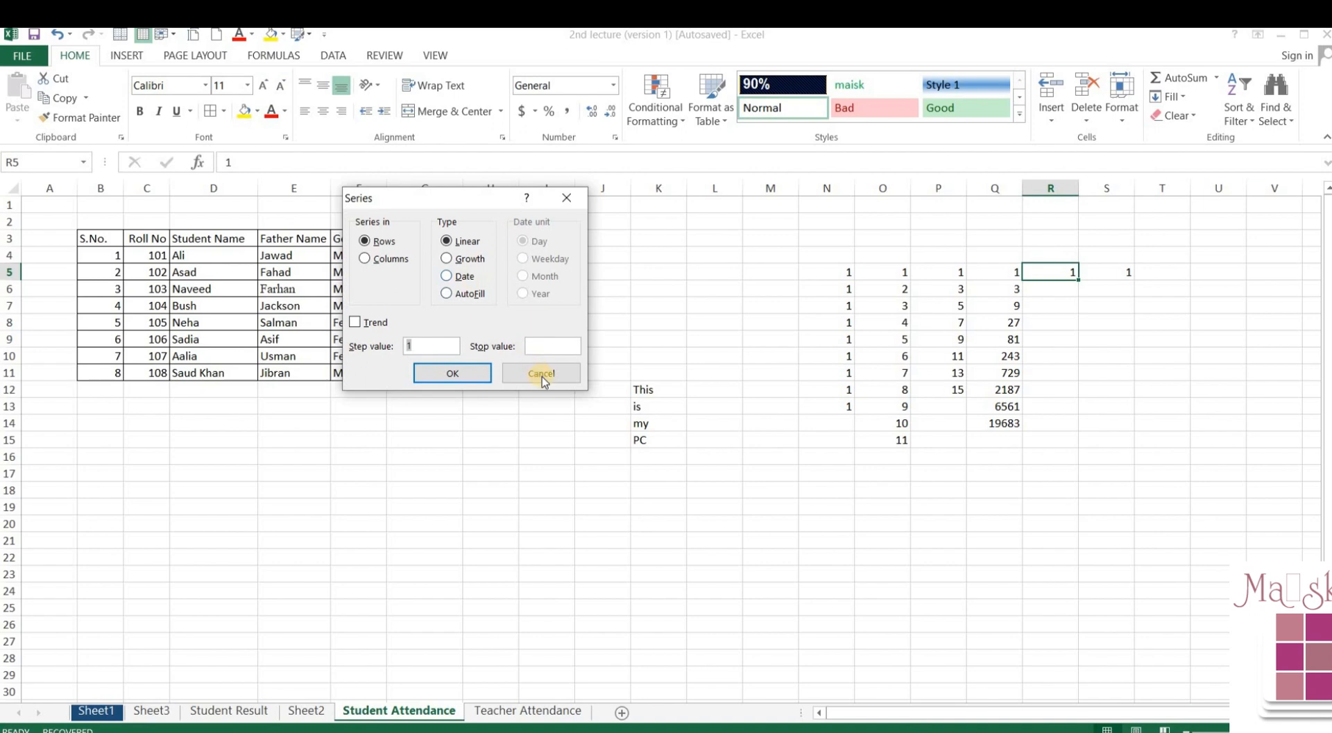
click(542, 376)
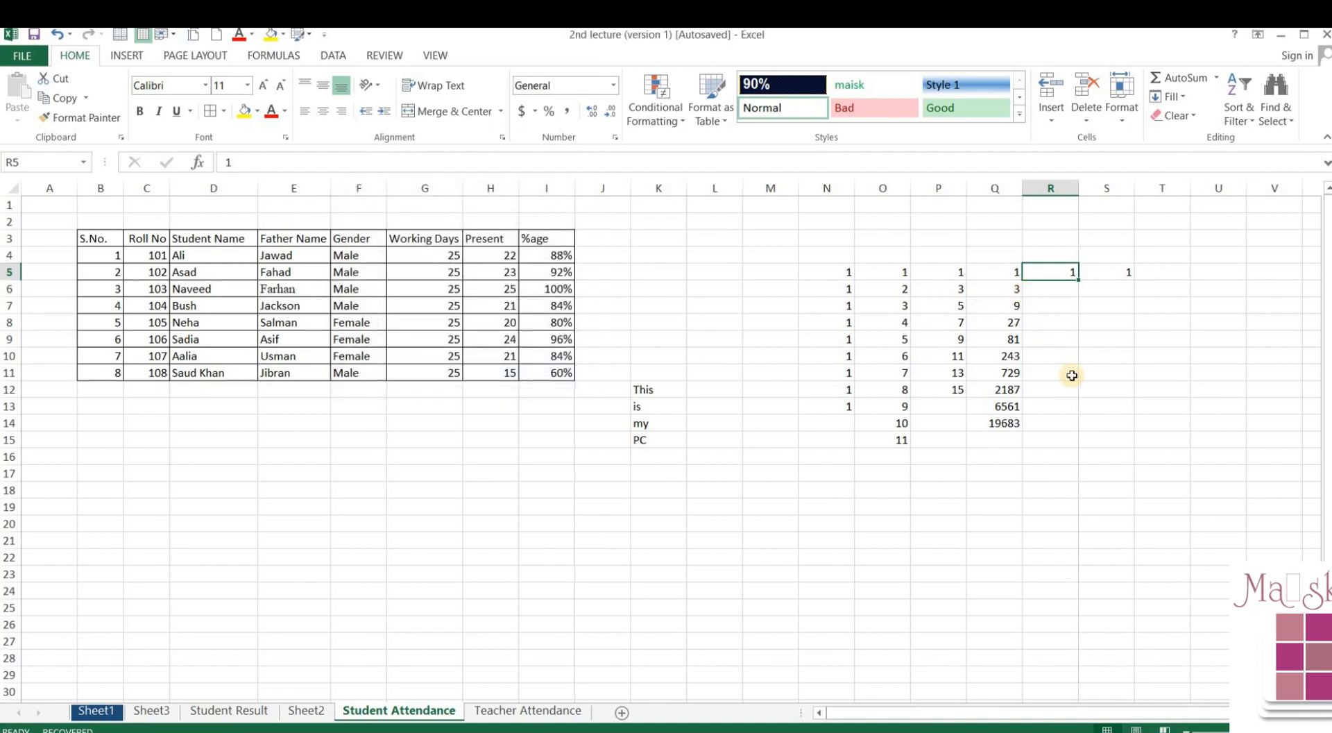
text(12)
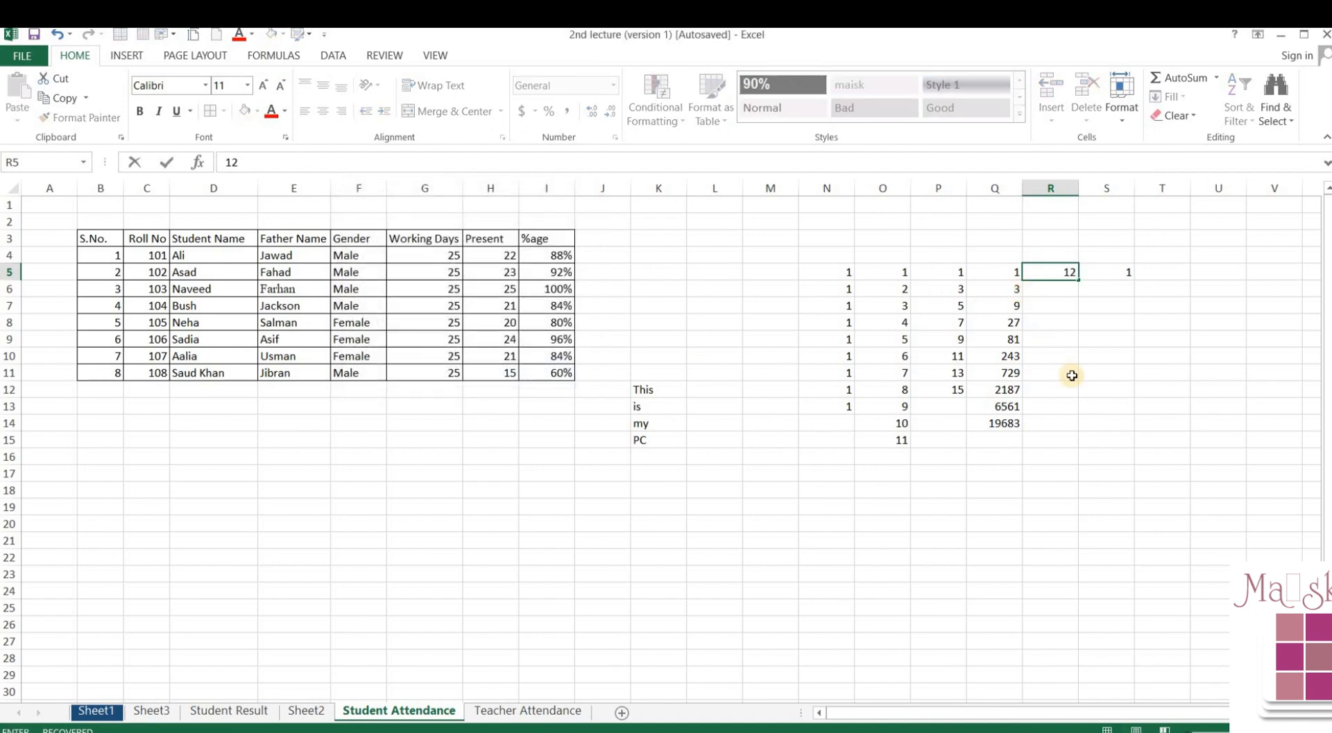
text(/09/2023)
click(1072, 375)
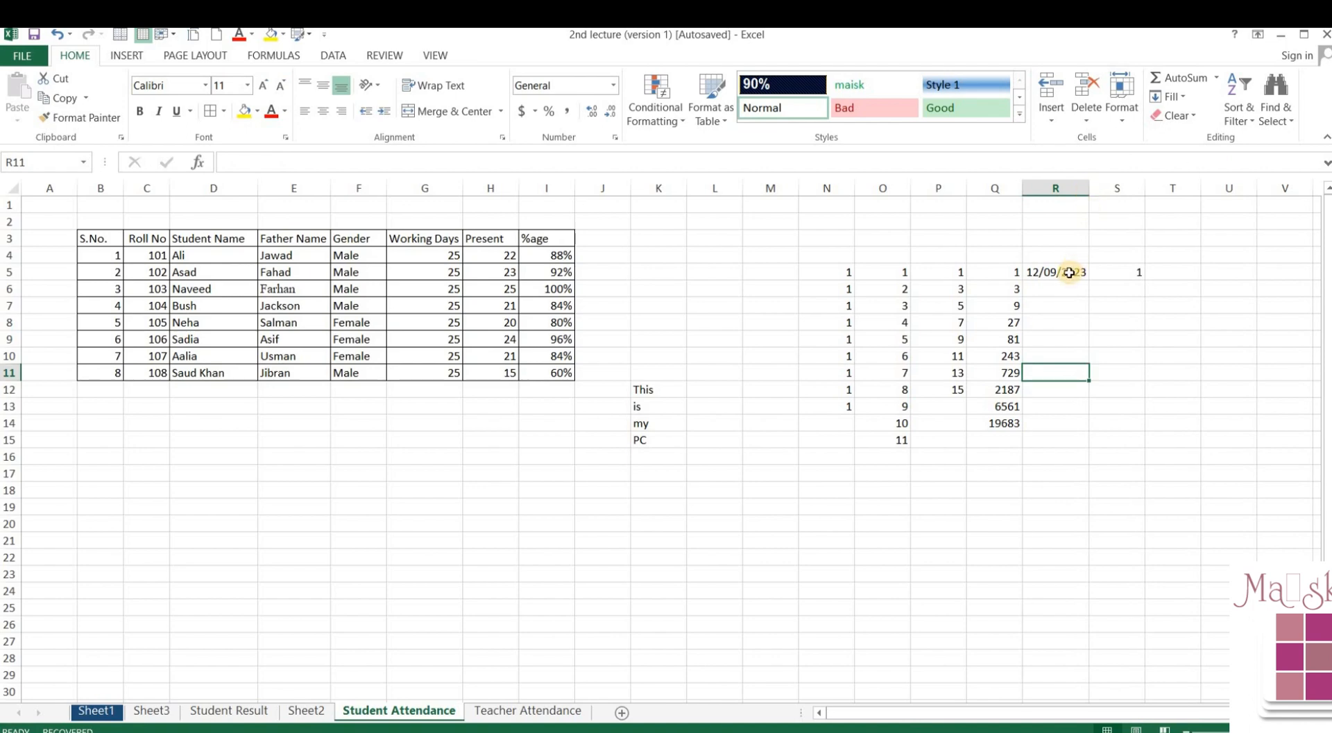
drag(1069, 273, 1067, 421)
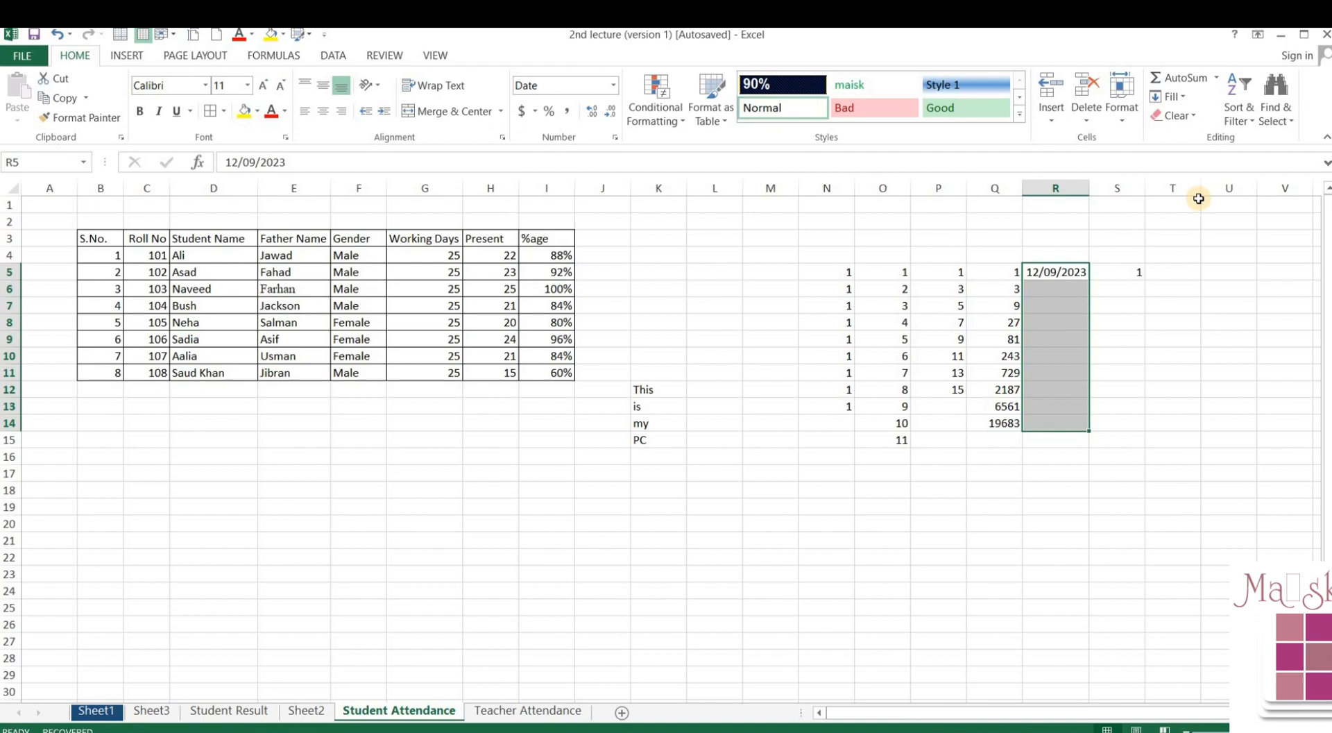
- Fill R5:R16 with a Day date series stepping 3, ending 15/10/2023
shift+click(1047, 455)
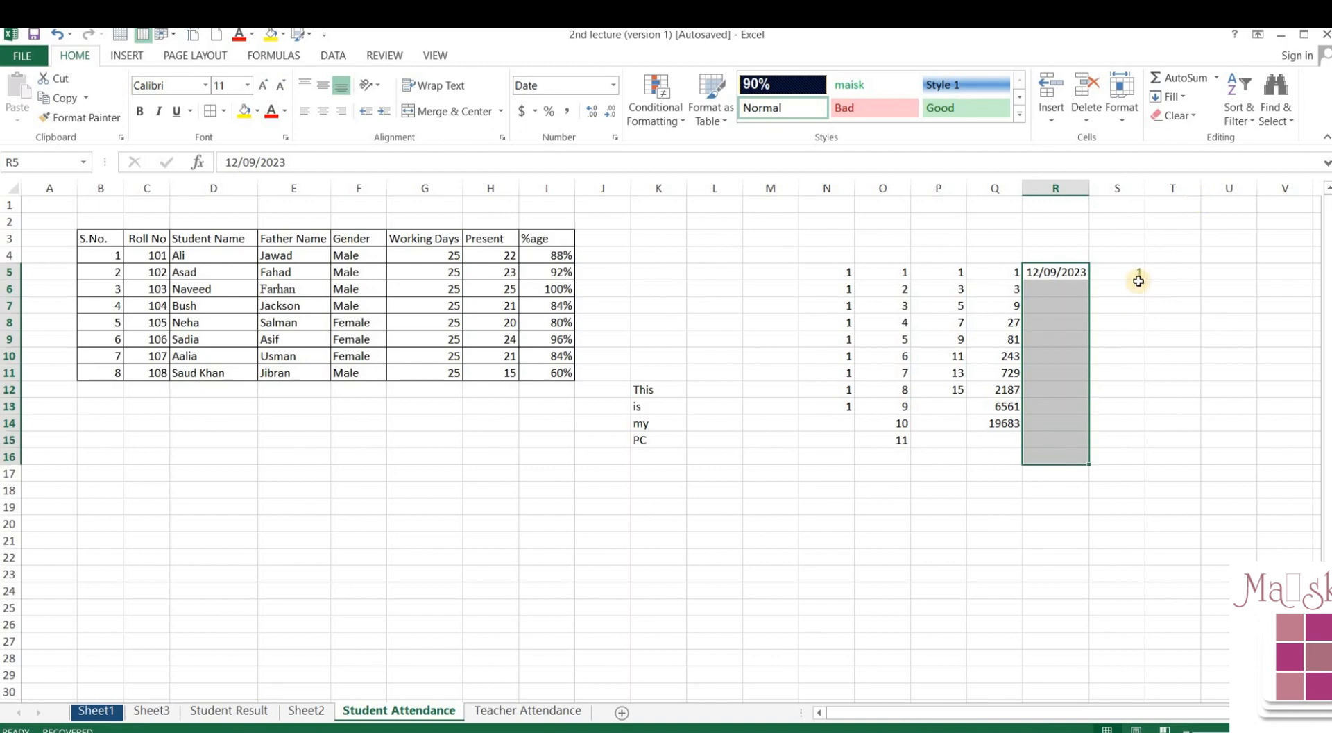
click(1185, 97)
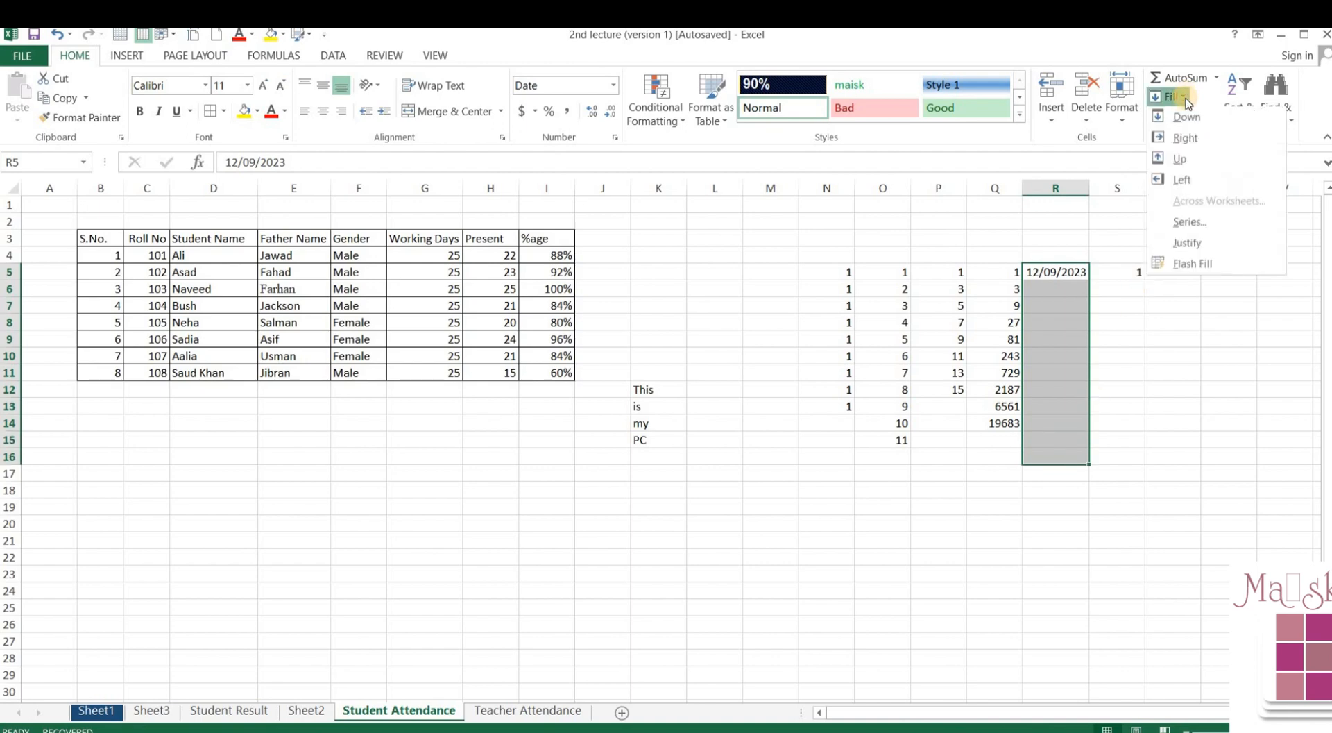
click(1190, 224)
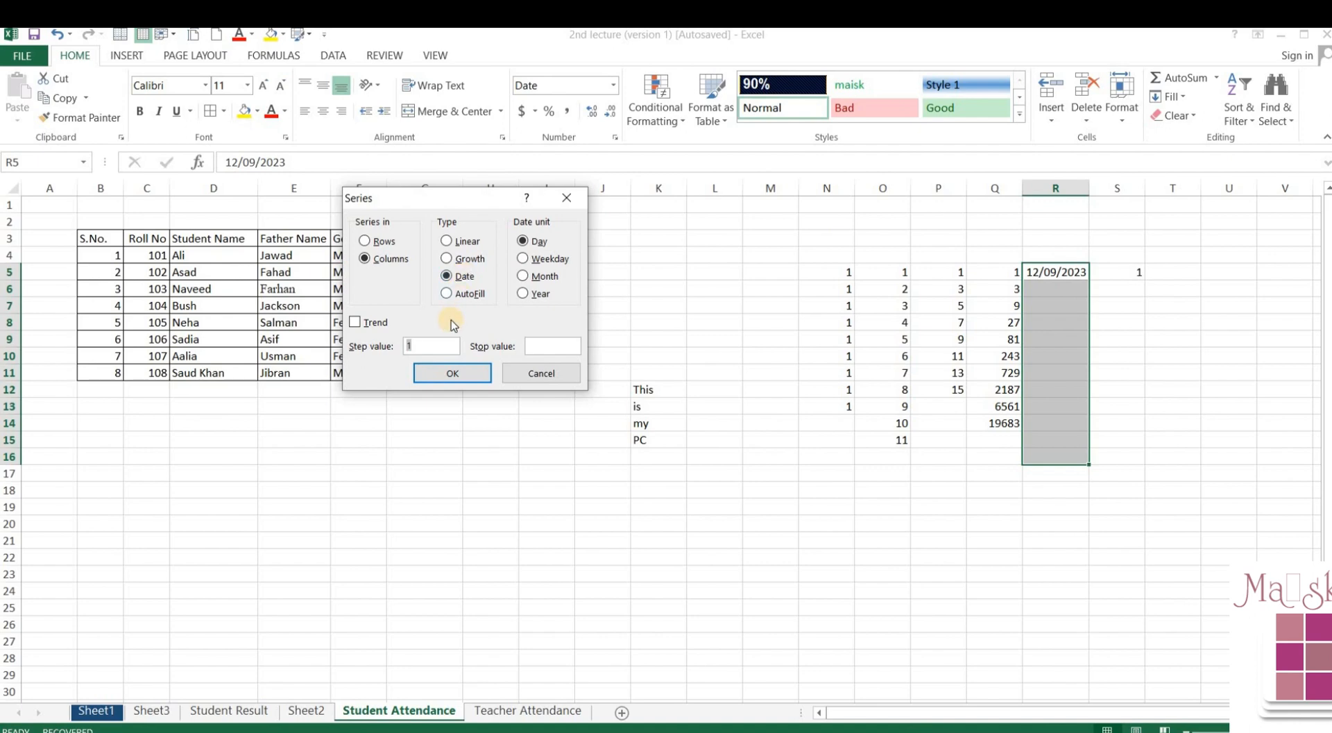
click(456, 373)
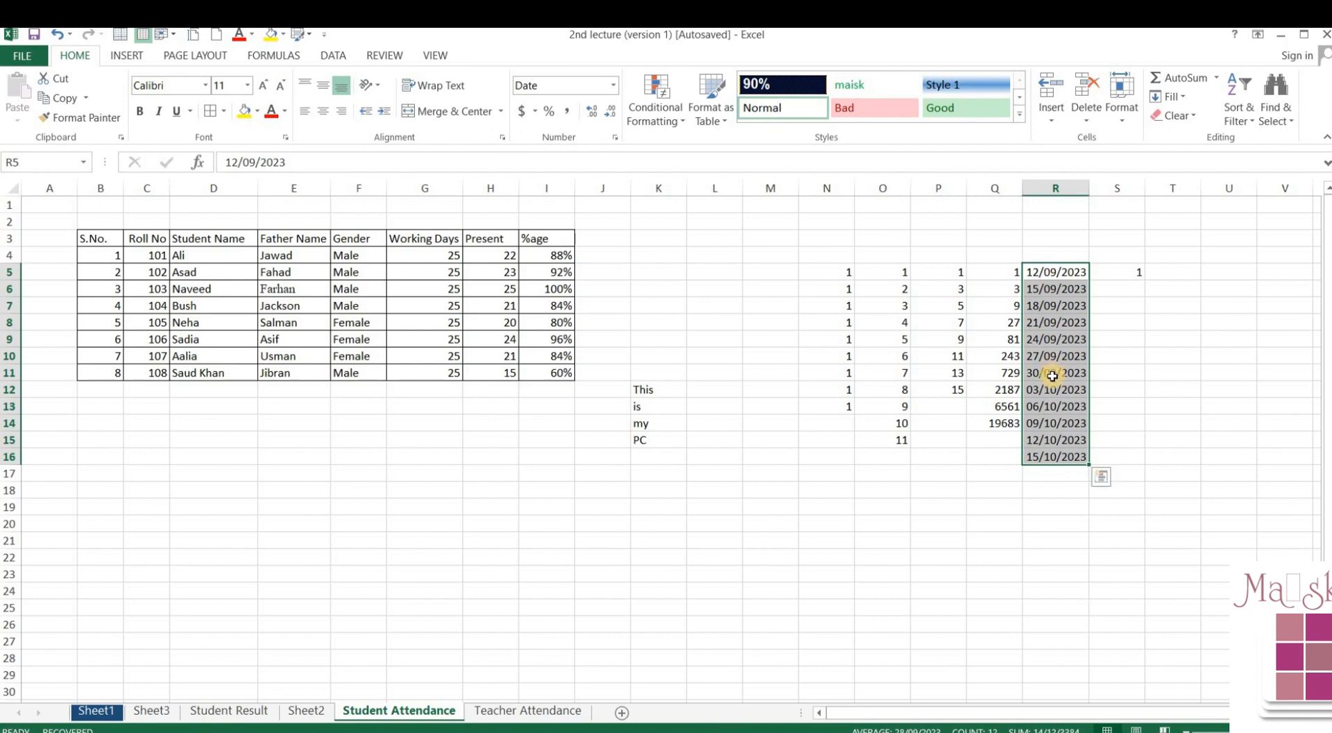
click(1113, 272)
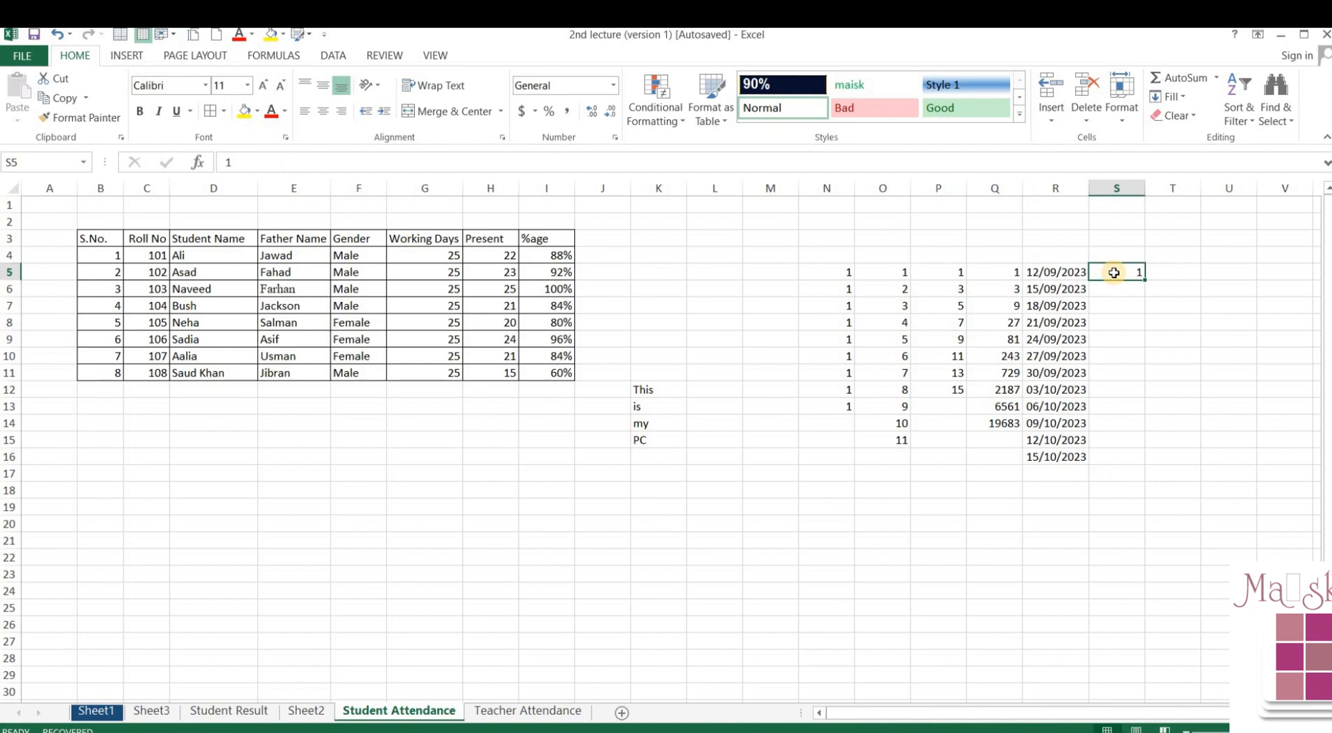
drag(1113, 273, 1112, 456)
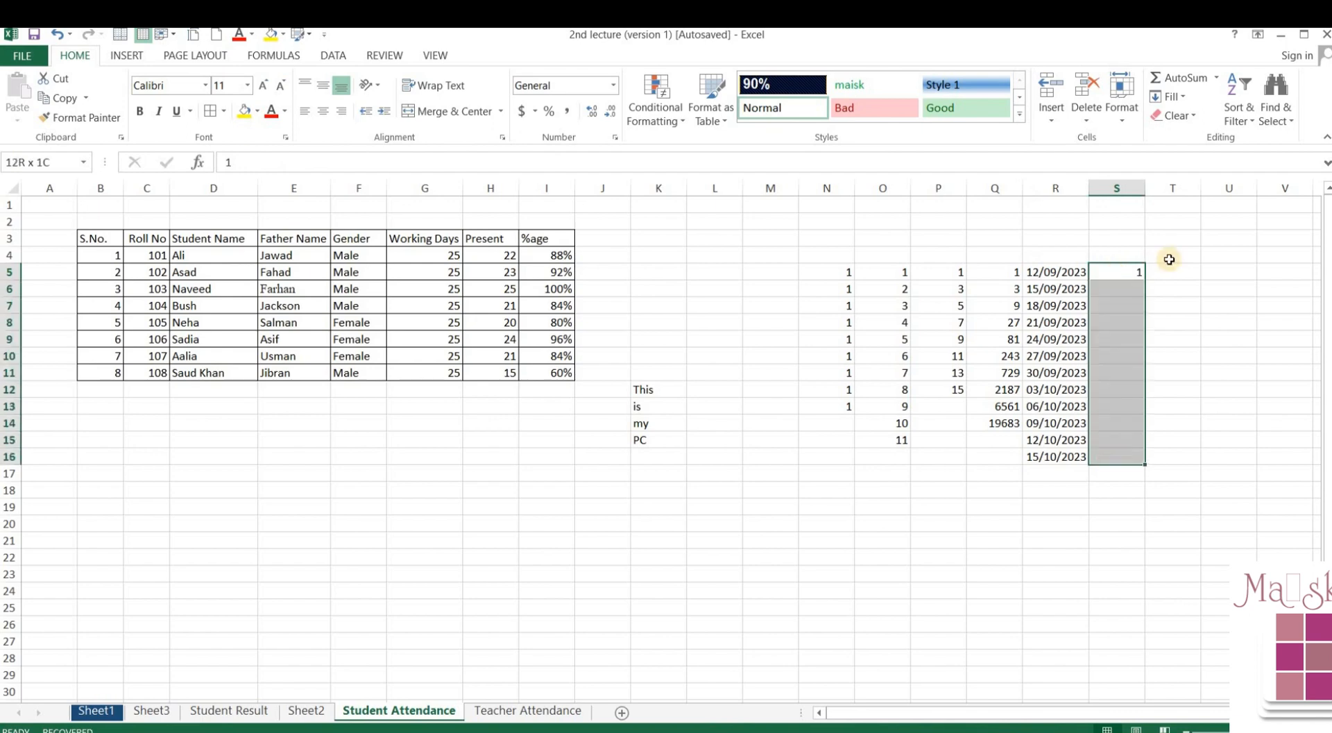
click(1174, 98)
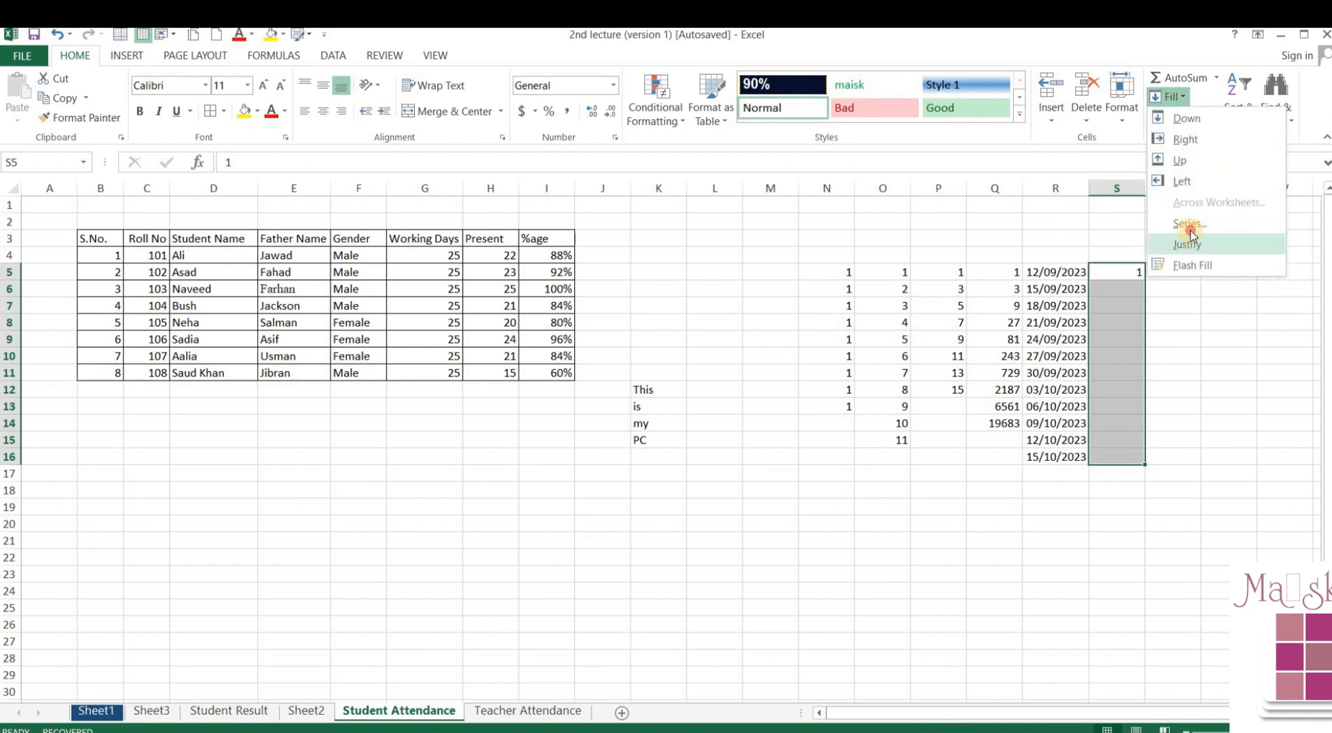
click(1189, 226)
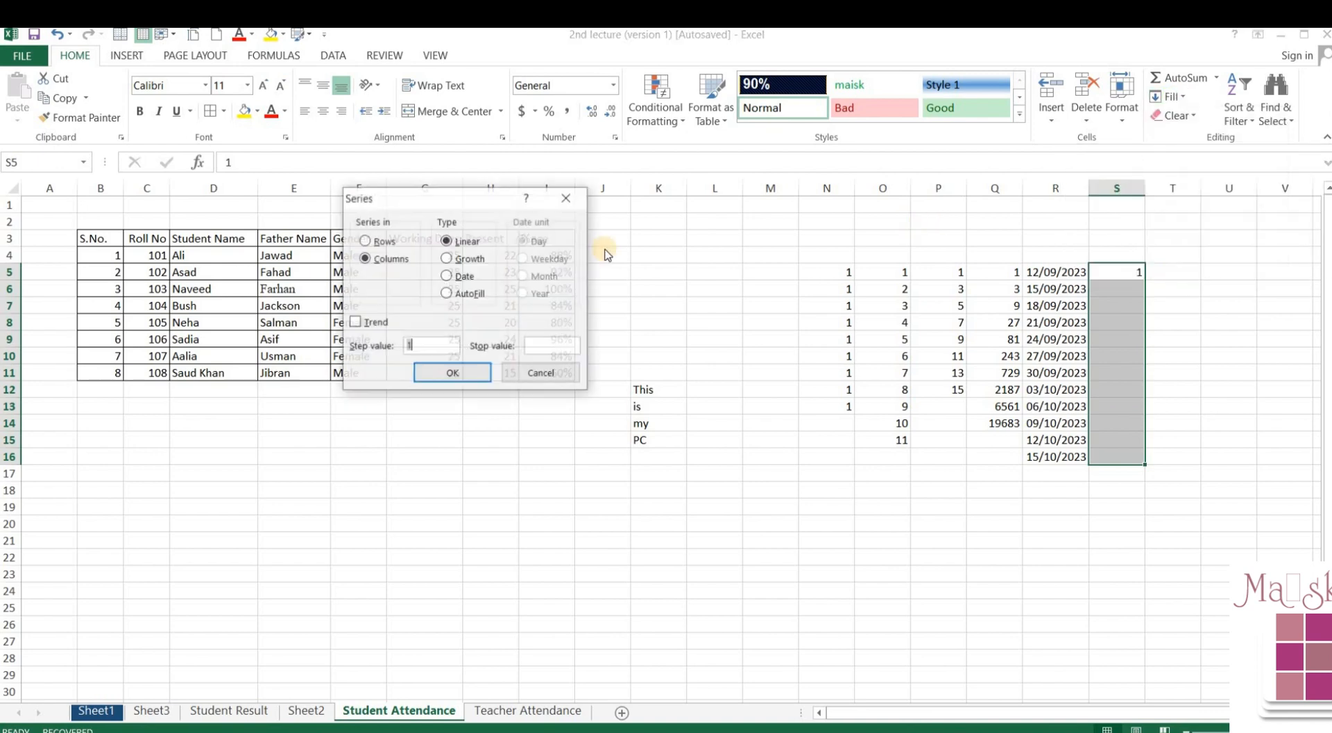
click(469, 293)
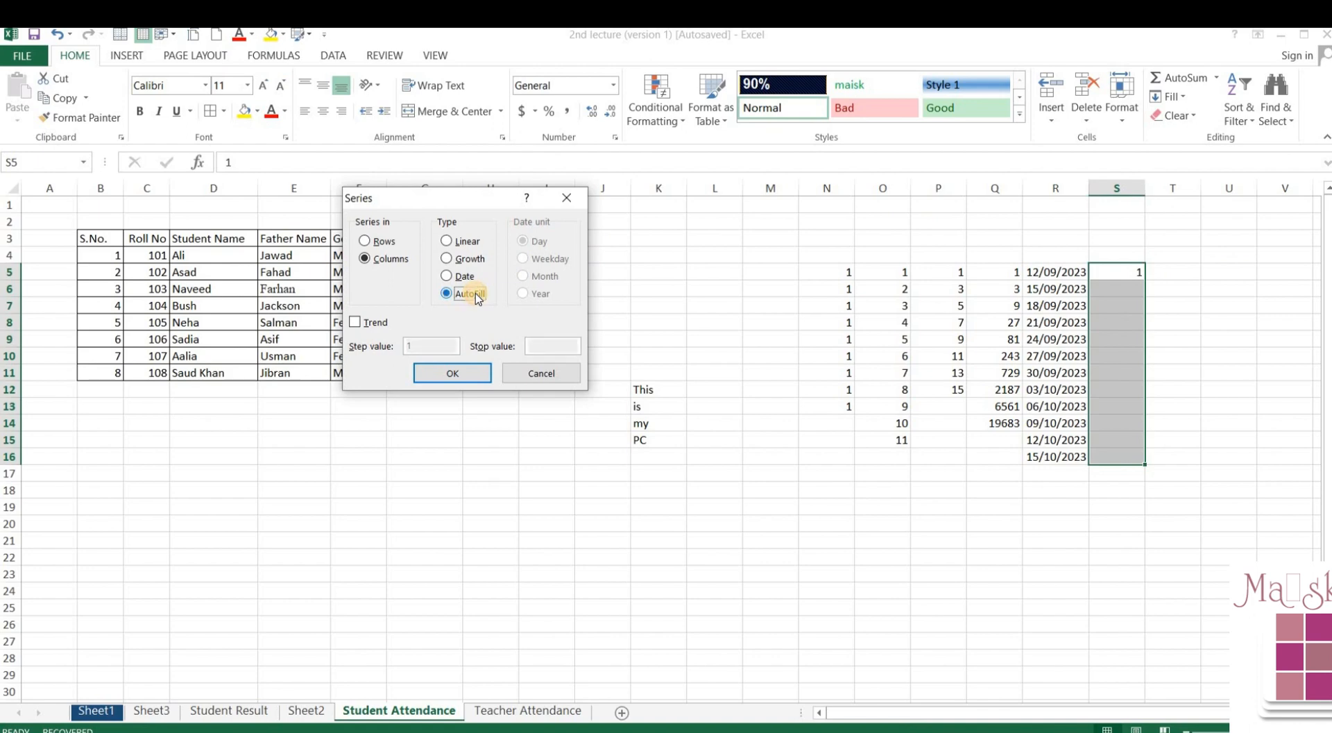
click(539, 372)
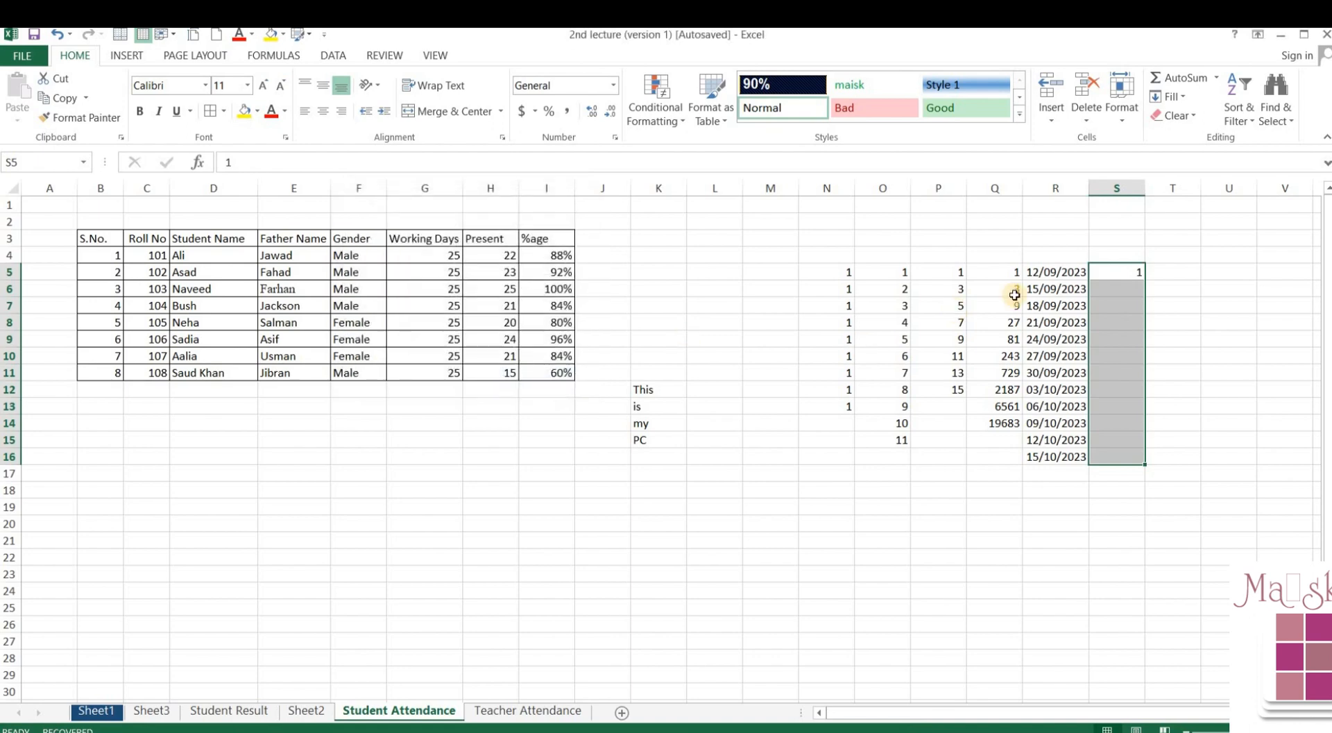
click(1124, 291)
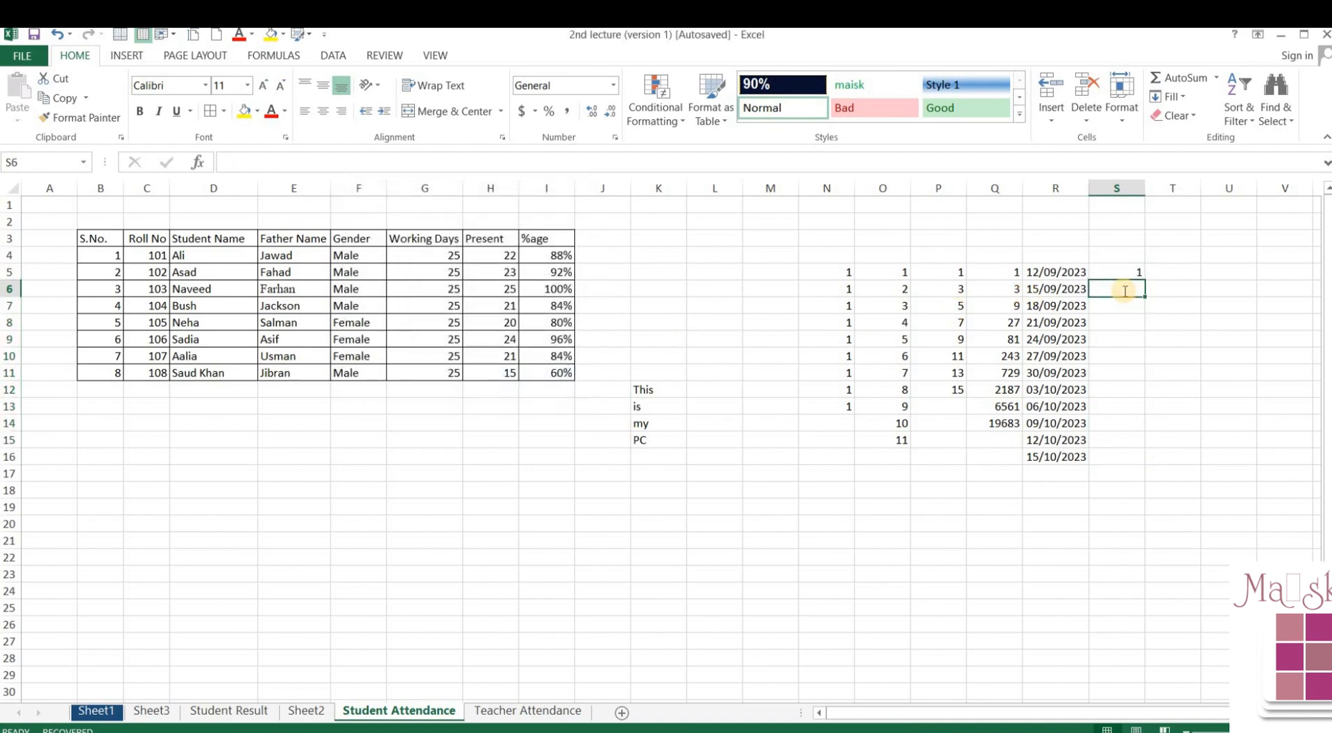
- Enter 4 in S6 below the 1 and select S5:S16
text(4)
key(Return)
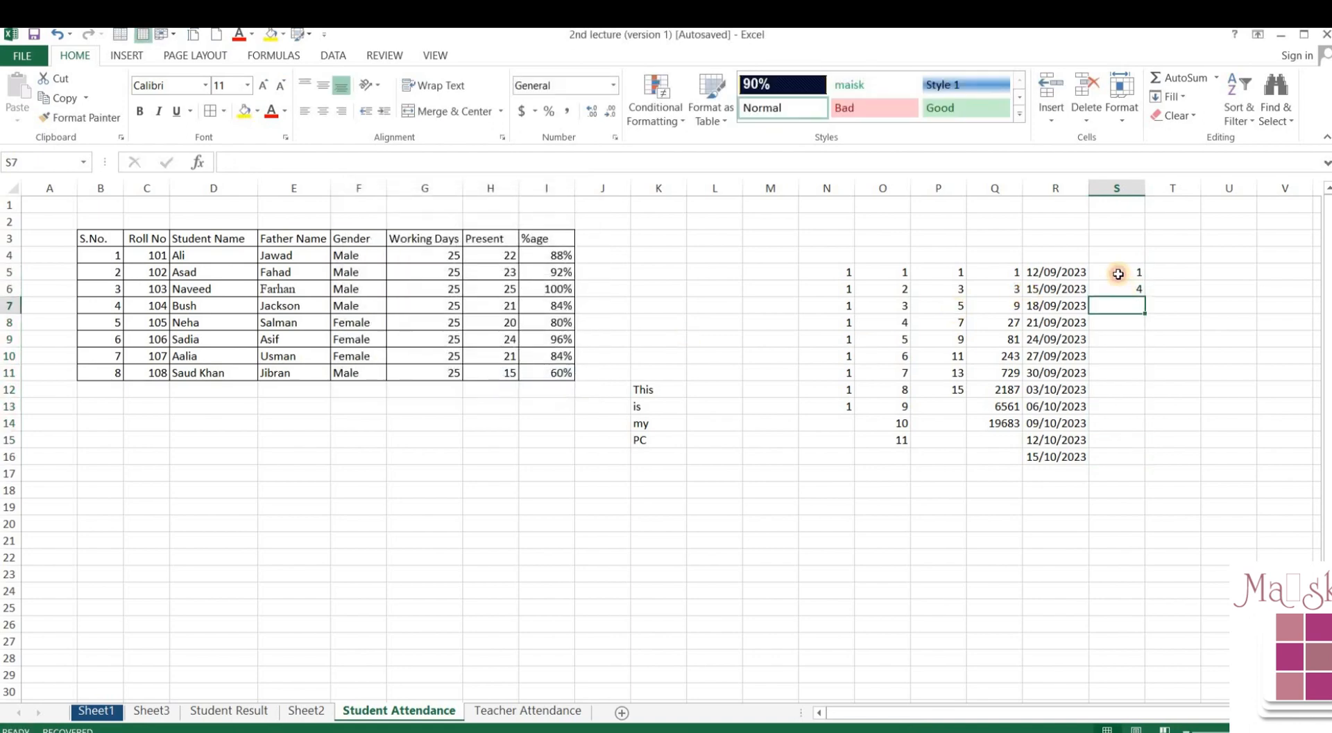
drag(1118, 271, 1117, 290)
drag(1117, 396, 1118, 455)
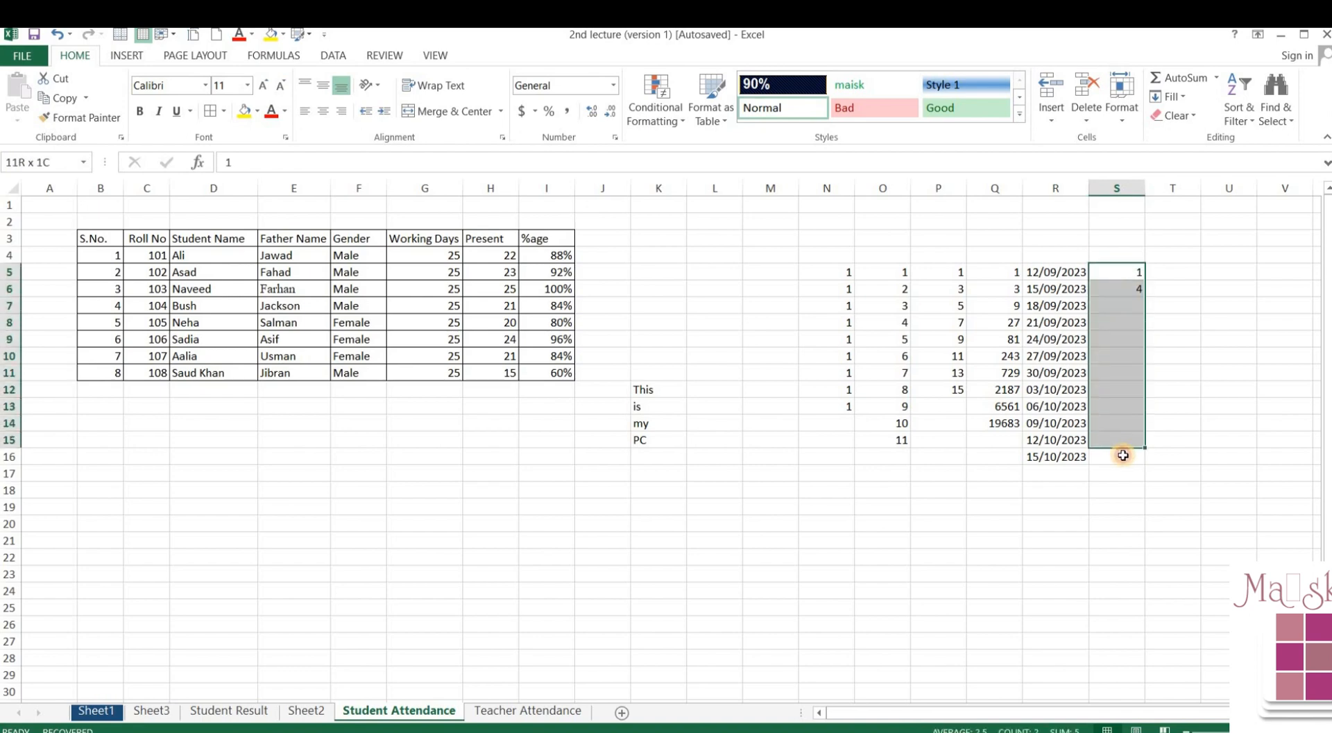
- Fill S5:S16 with an AutoFill series continuing the 1, 4 pattern, then undo it
click(1173, 98)
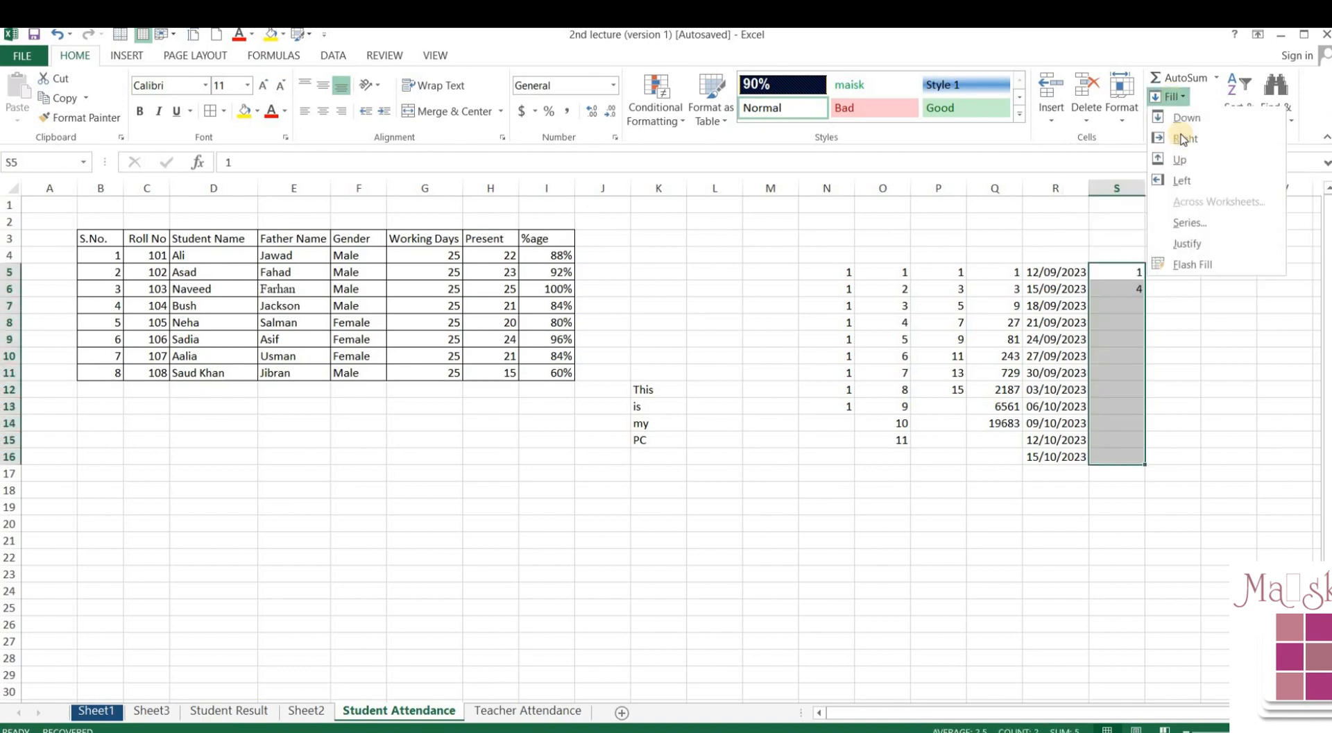
click(1198, 223)
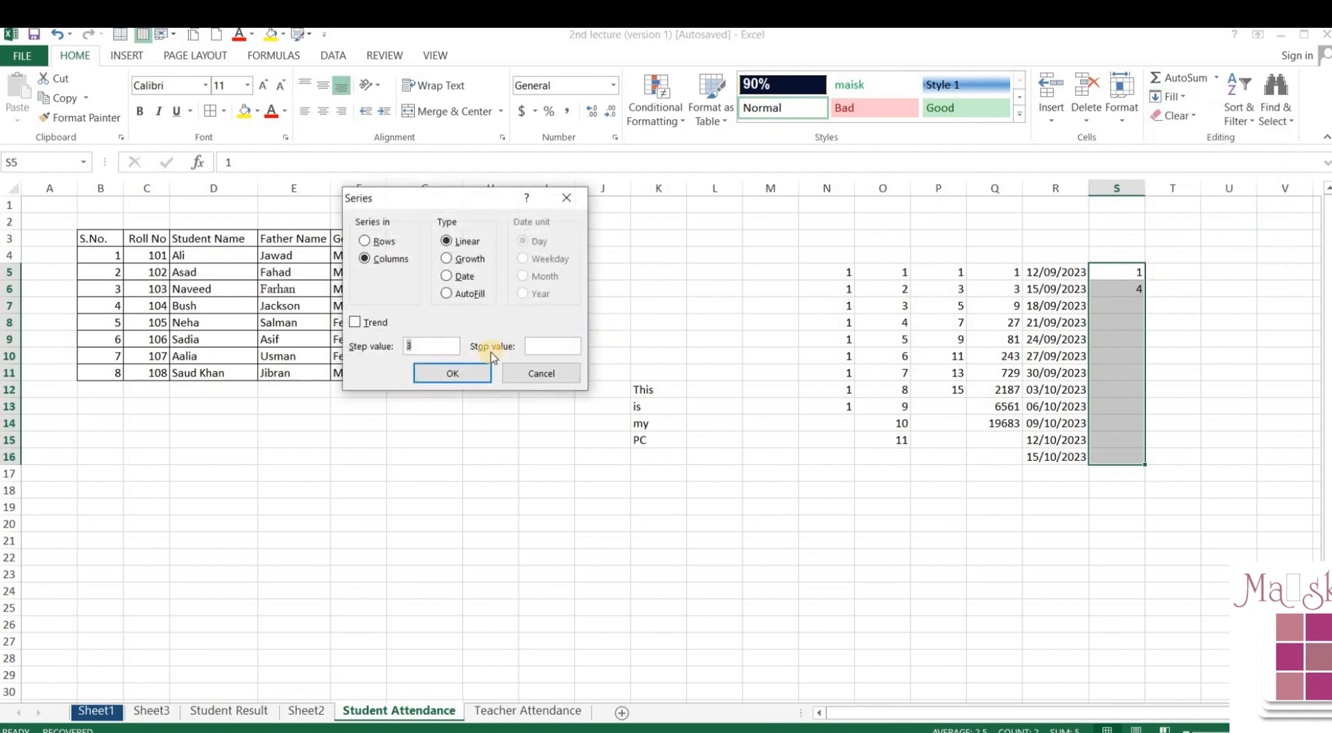
click(417, 347)
click(472, 293)
click(451, 370)
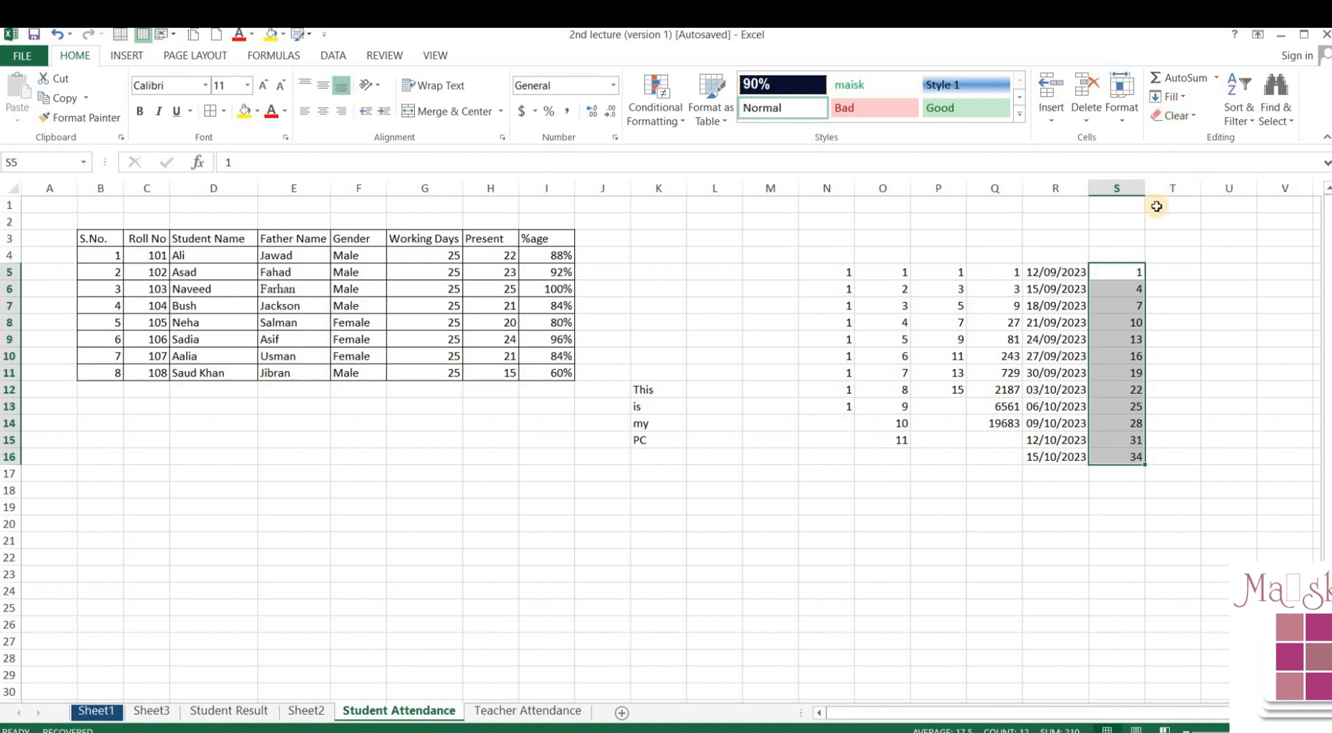
key(ctrl+z)
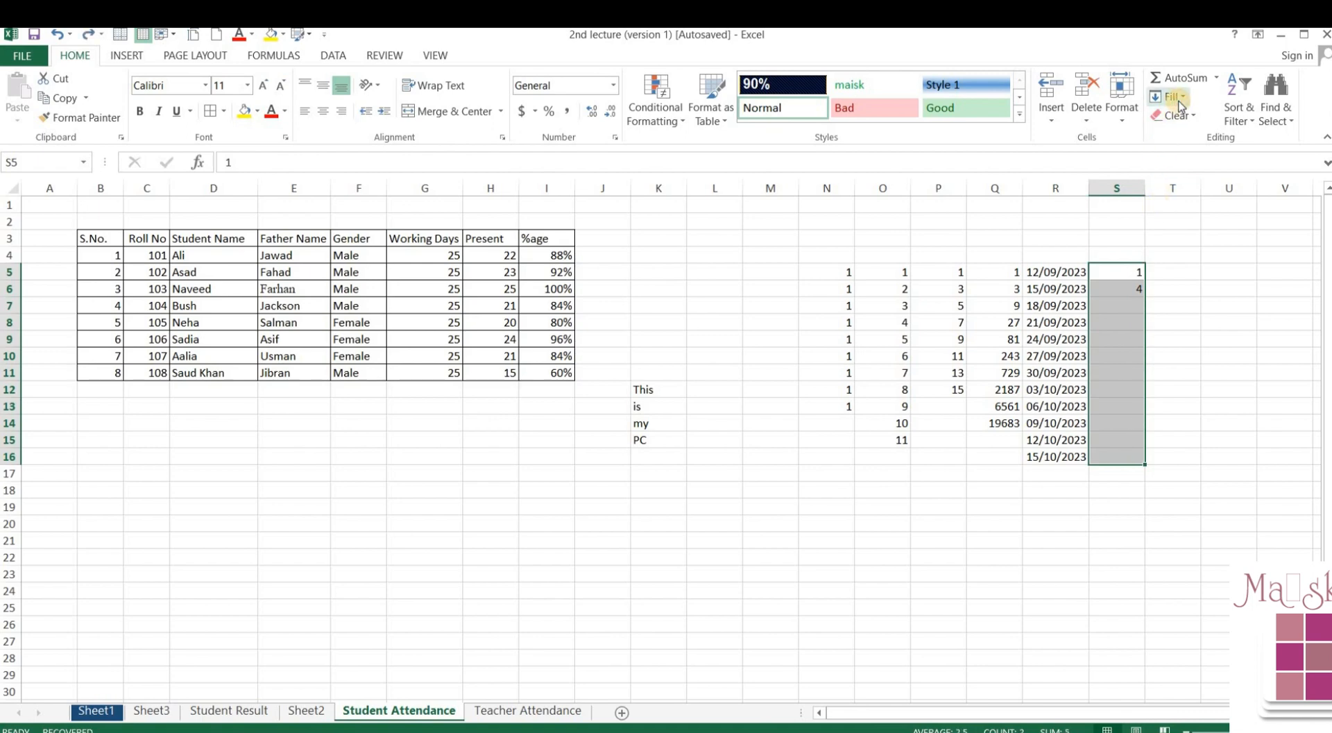
click(1169, 97)
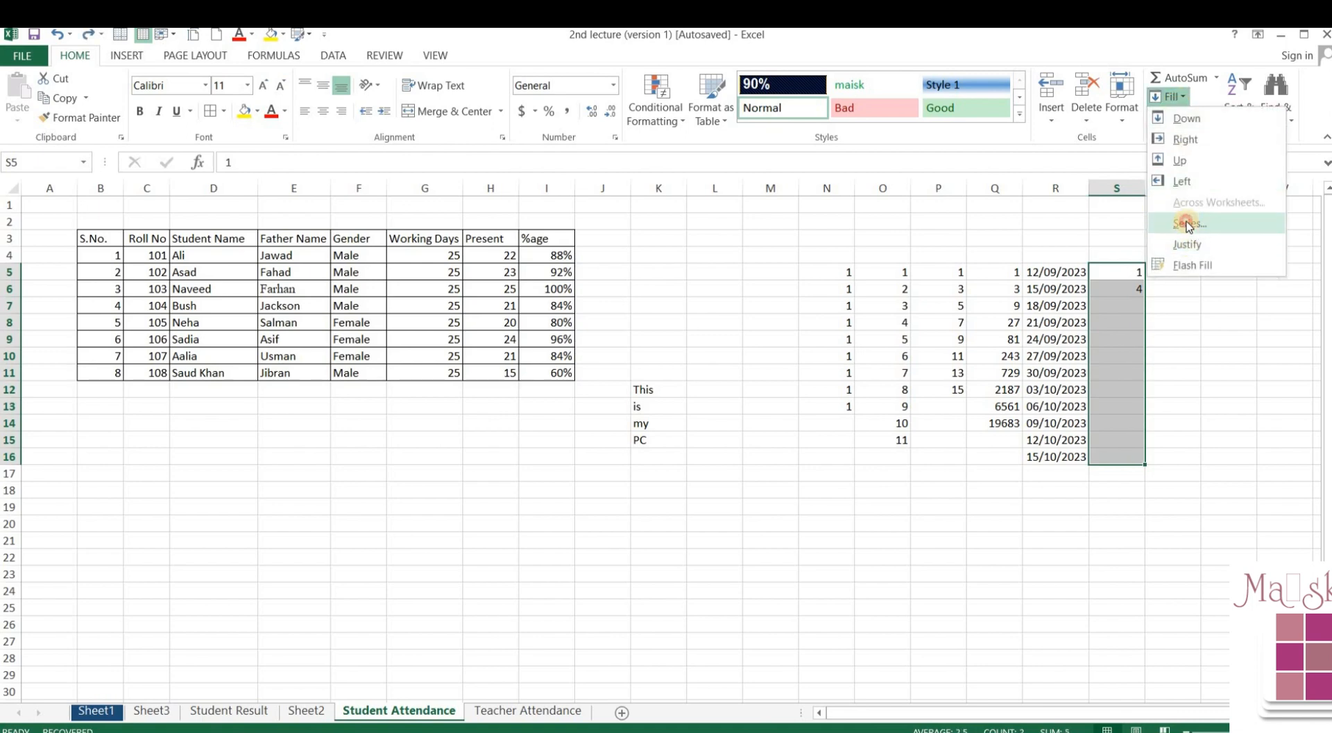
click(1187, 223)
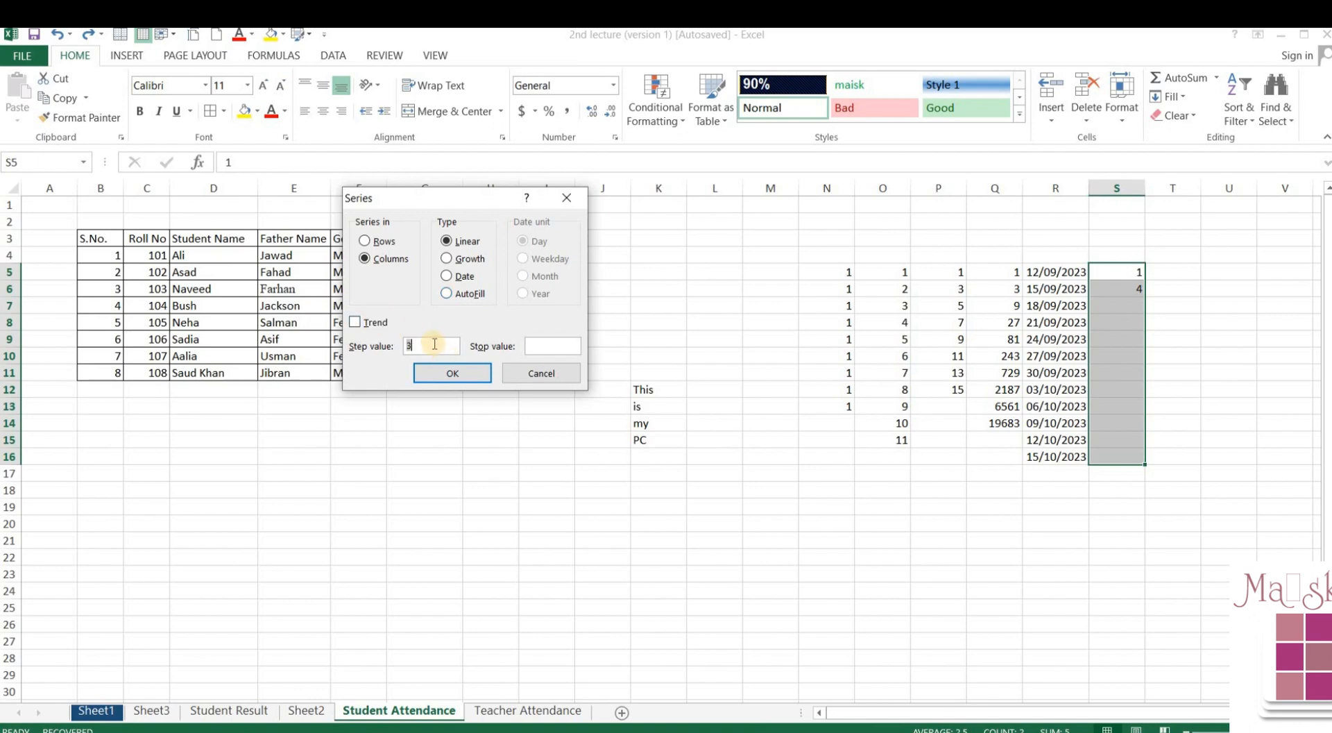
key(BackSpace)
click(472, 293)
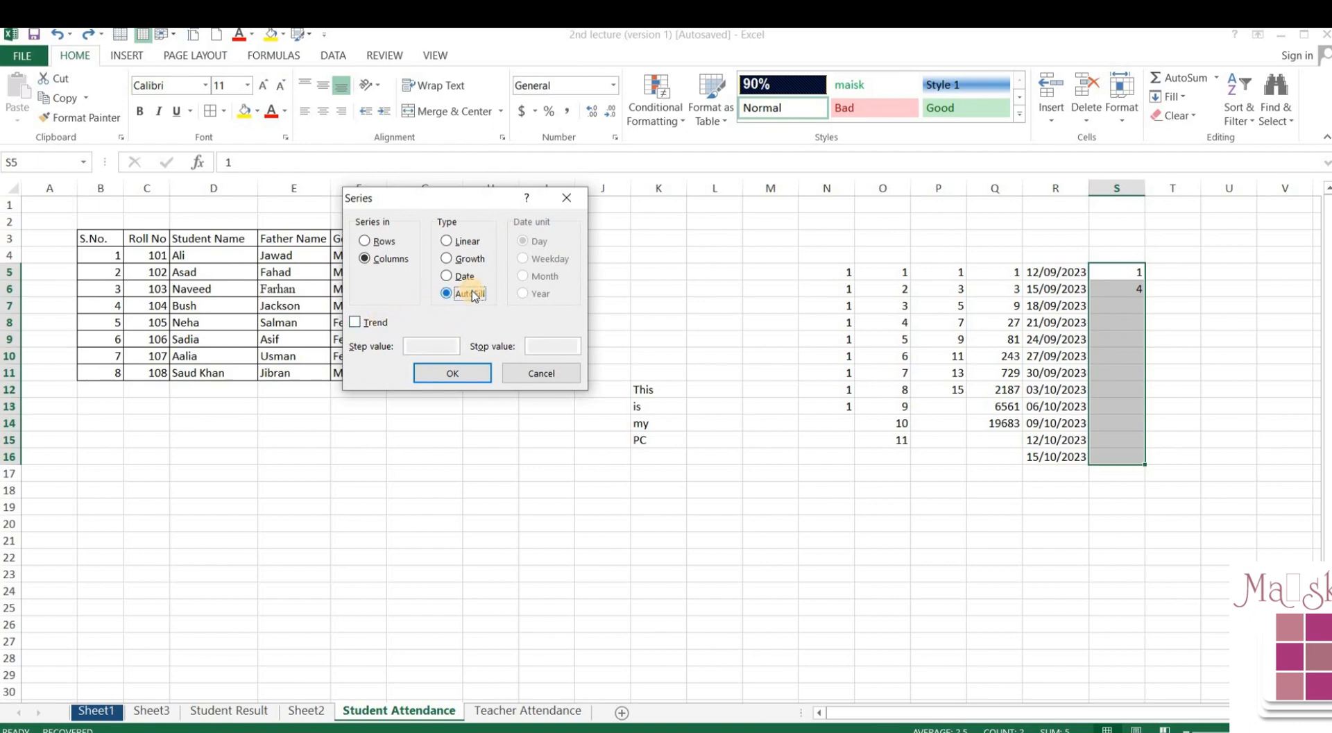
click(459, 373)
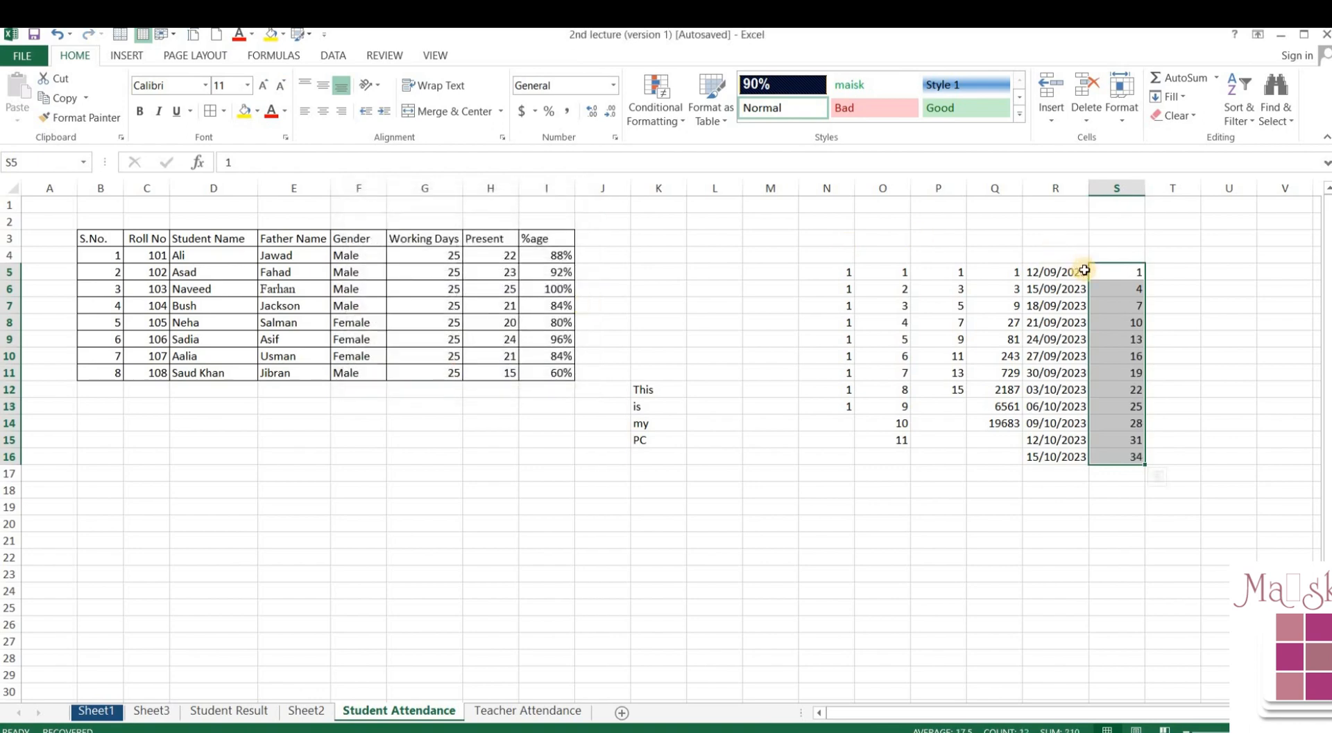
key(ctrl+z)
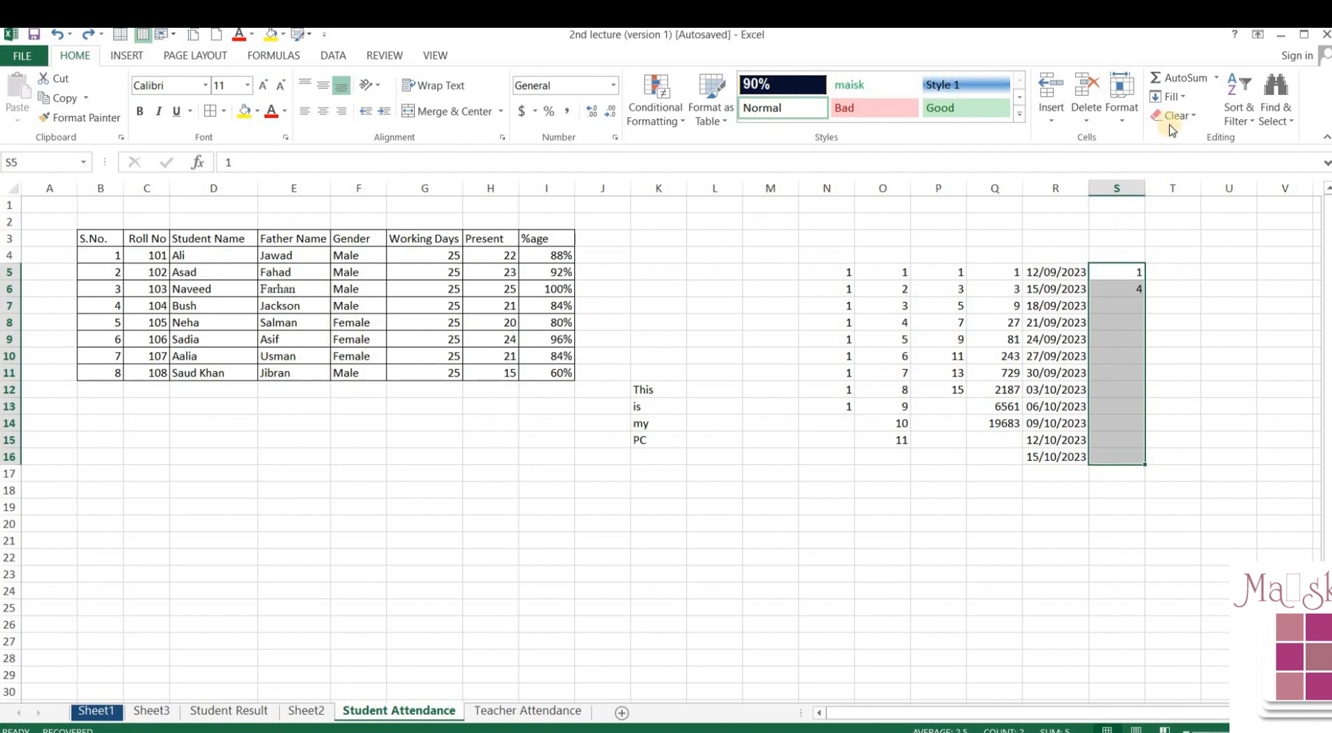
- Fill S5:S16 with a Trend series rising by 3, from 1 to 34
click(1166, 101)
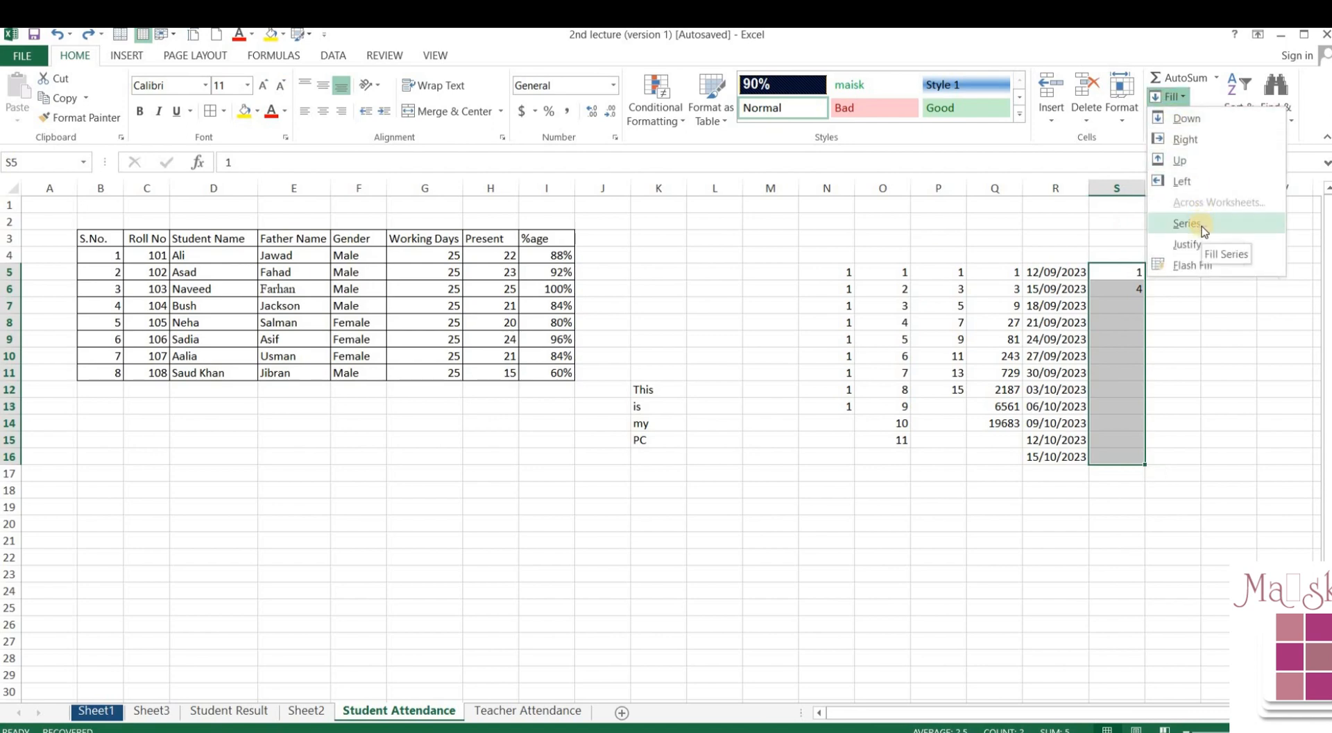
click(1202, 224)
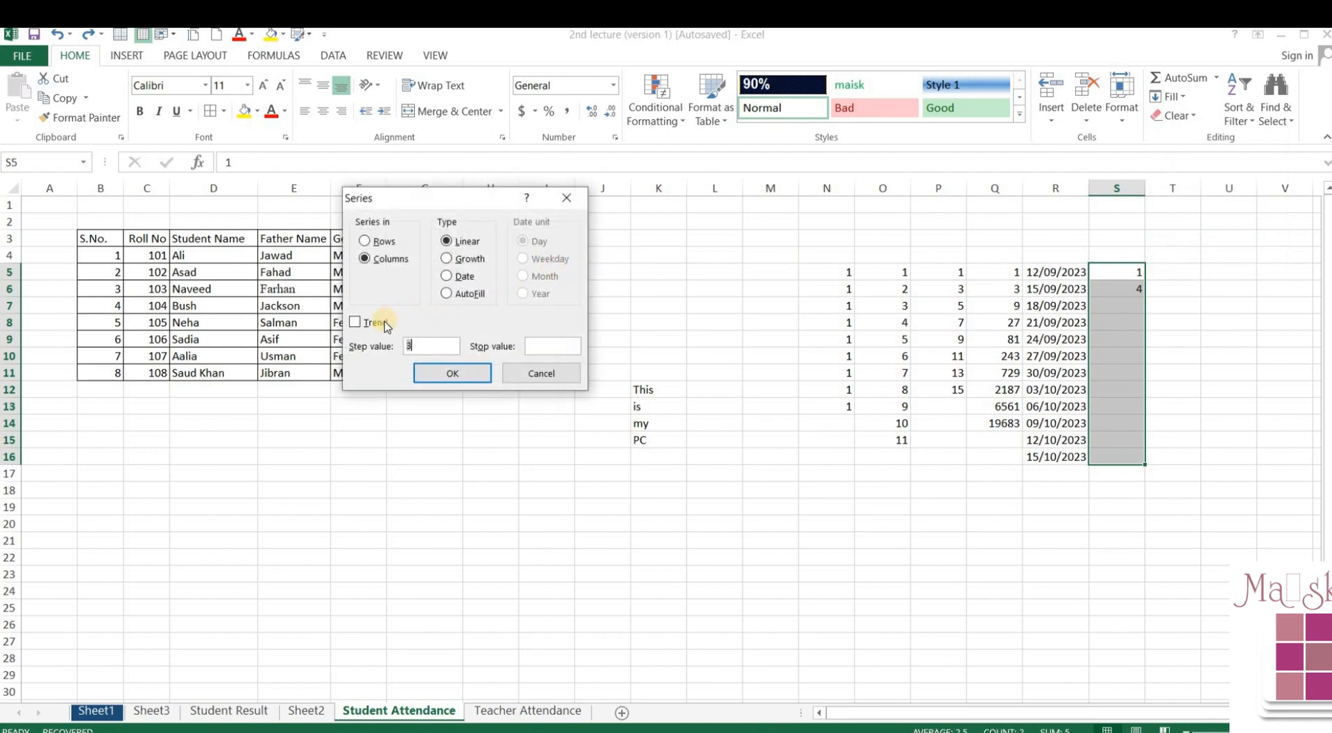
click(382, 325)
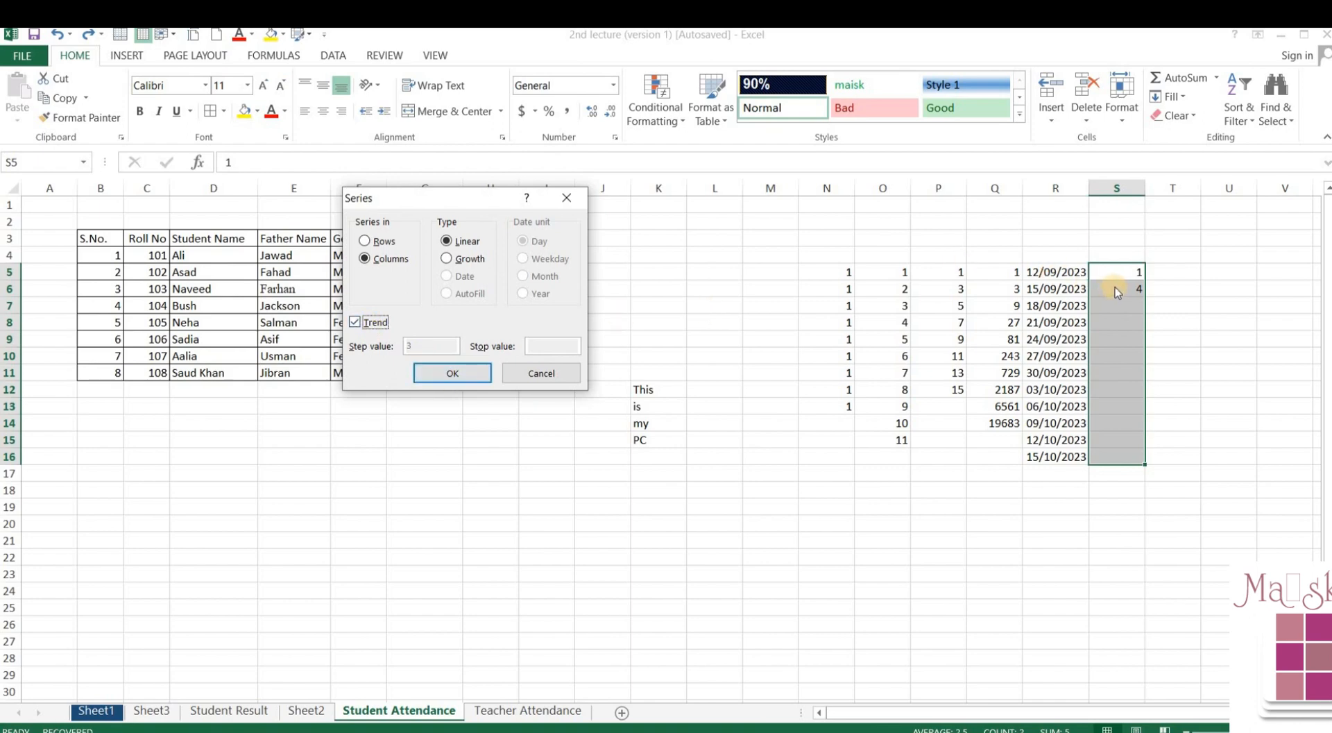
click(473, 374)
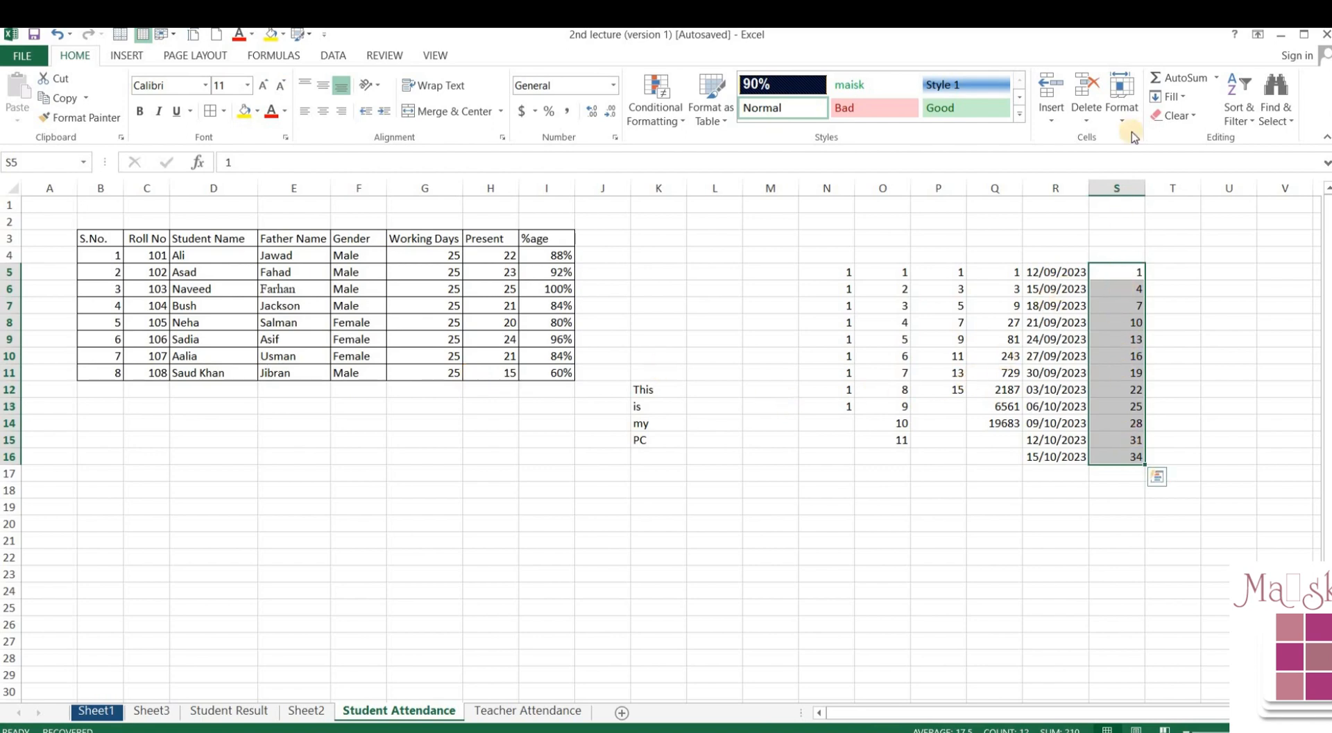
click(1171, 96)
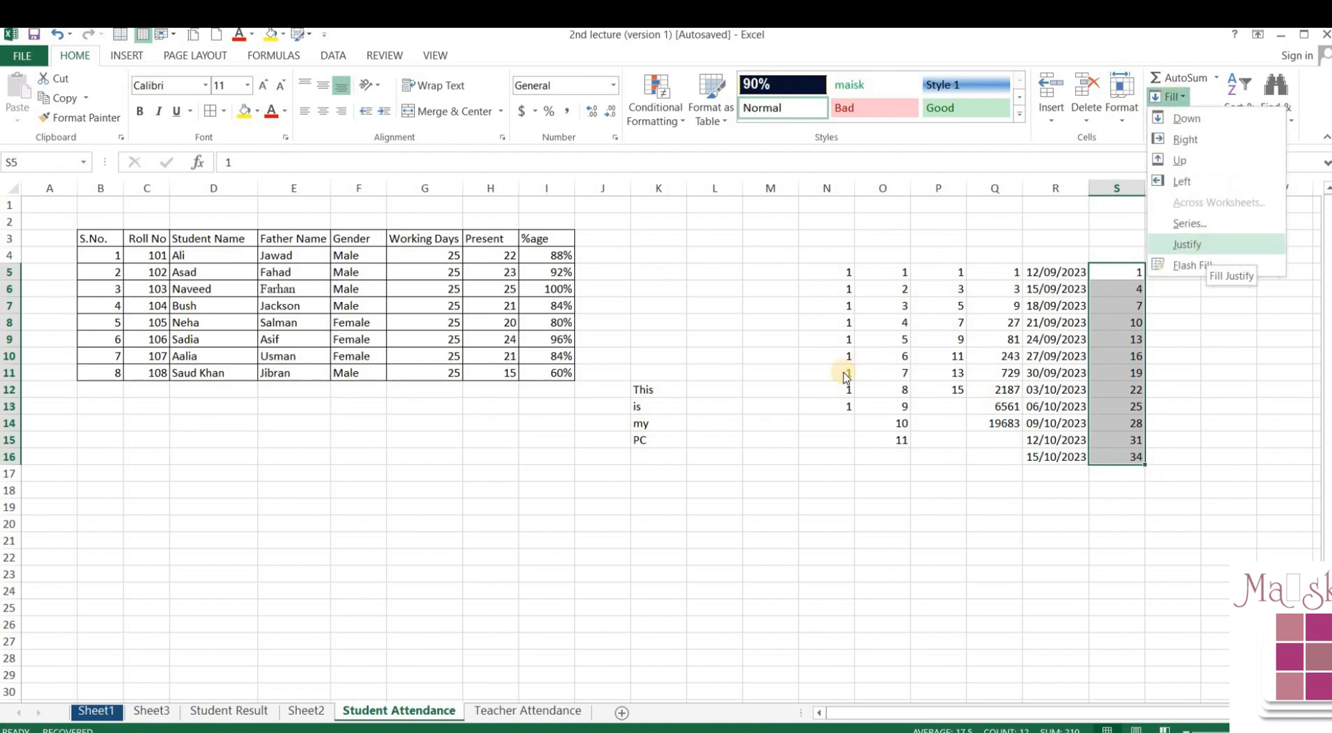
- Widen column K so the words fit on one line
click(740, 392)
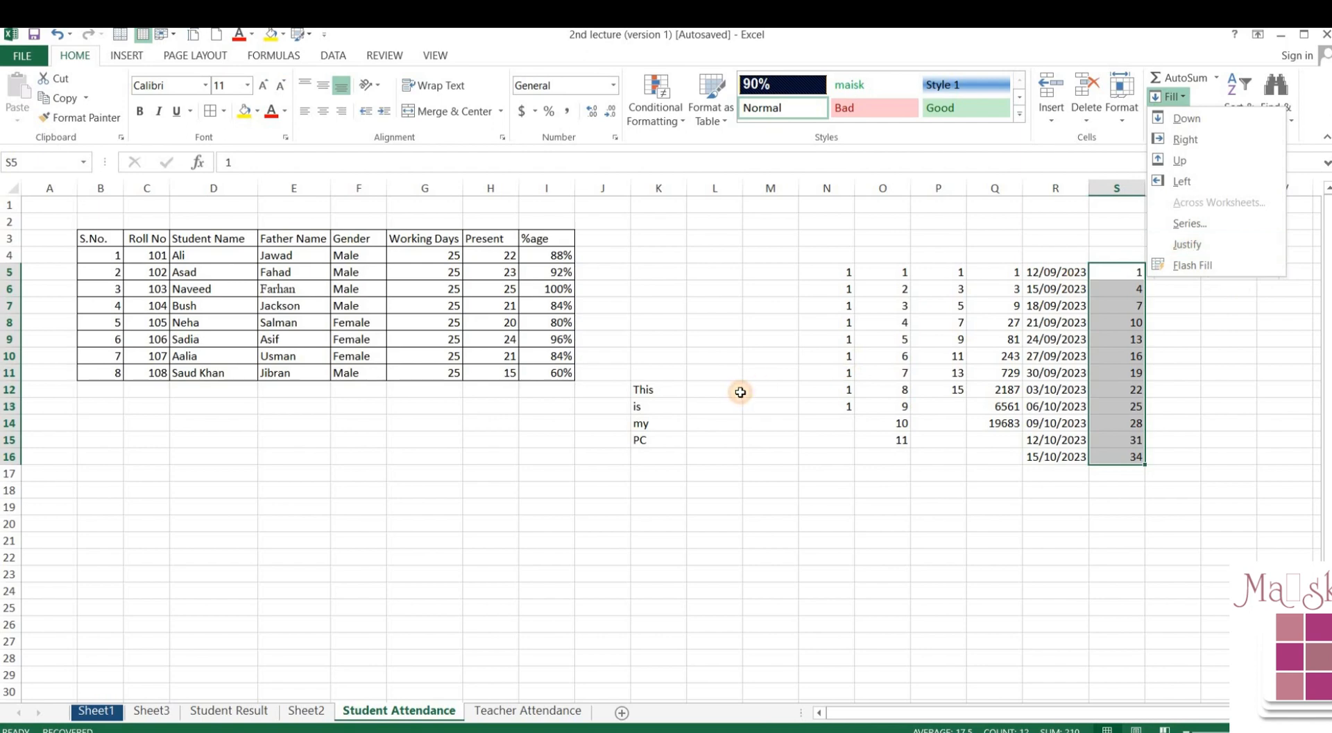
click(640, 390)
drag(685, 191, 726, 216)
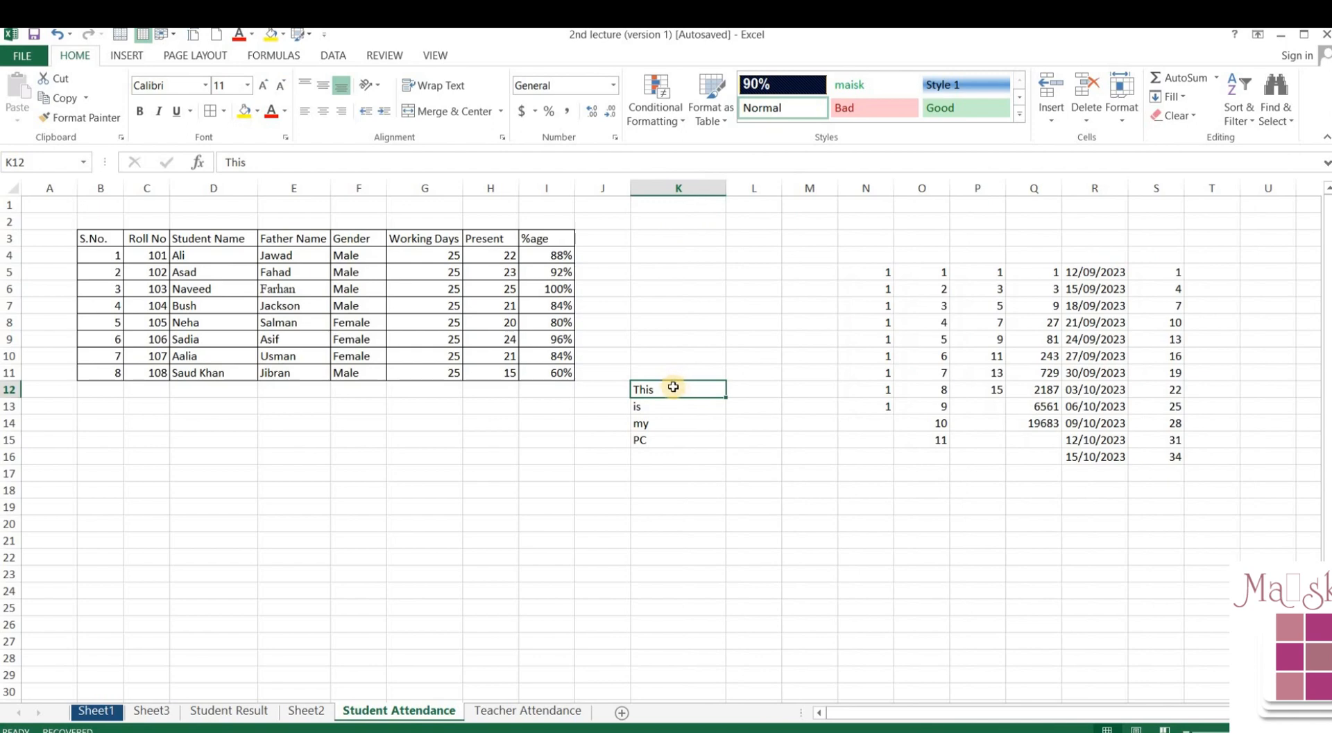
click(674, 187)
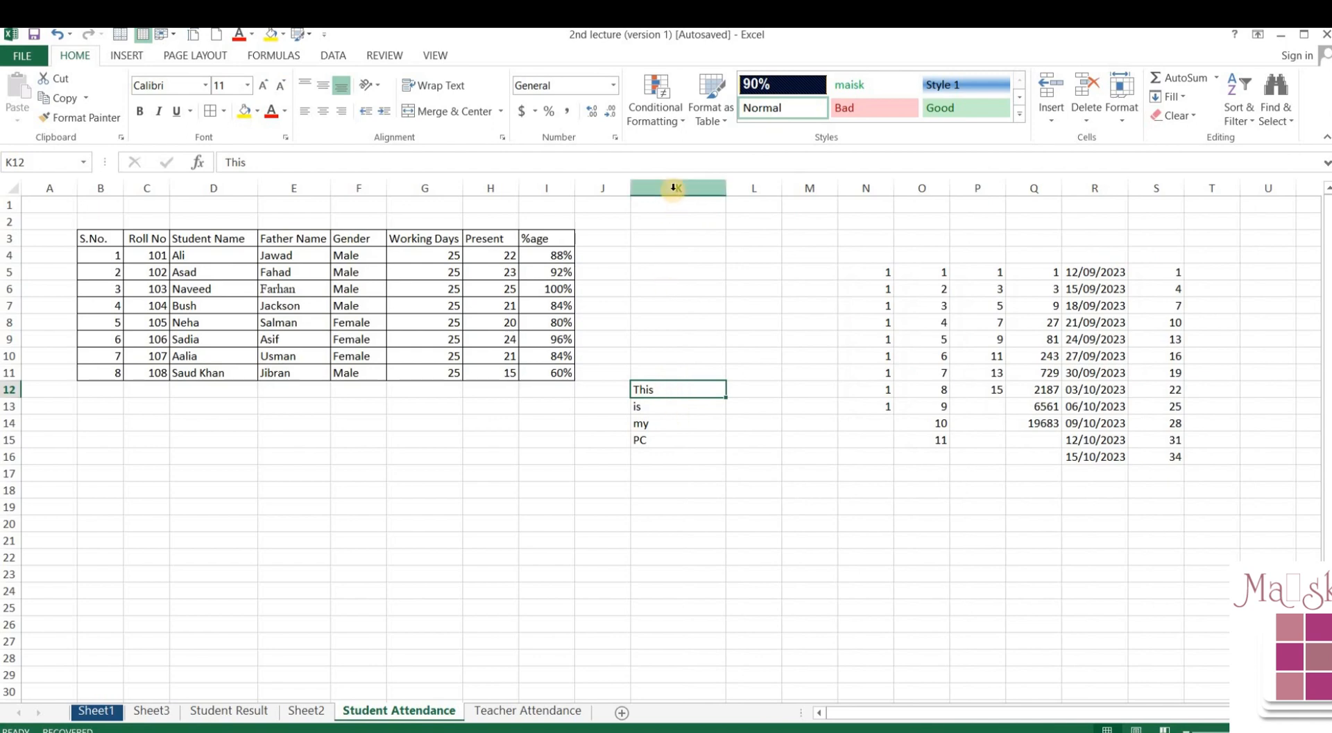
click(673, 188)
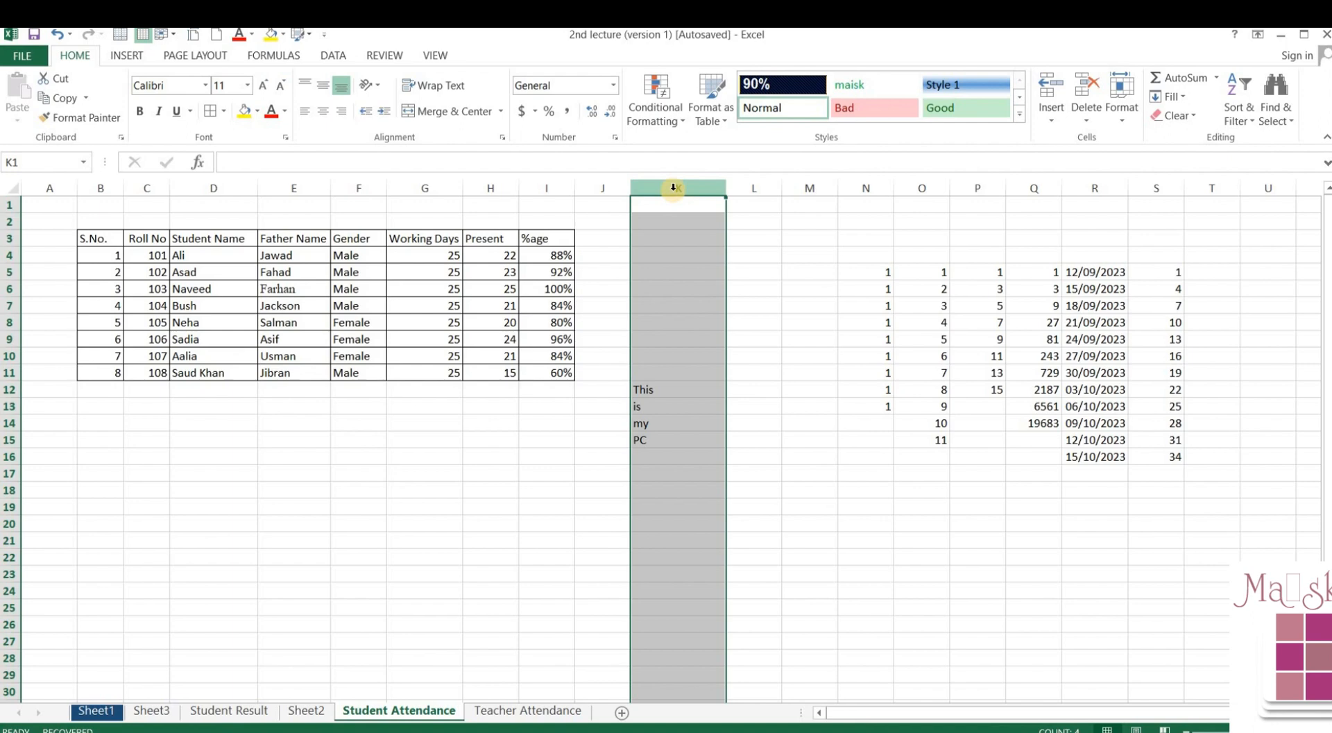
- Fill Justify K12:K15 so K12 reads 'This is my PC'
click(664, 394)
drag(664, 389, 666, 442)
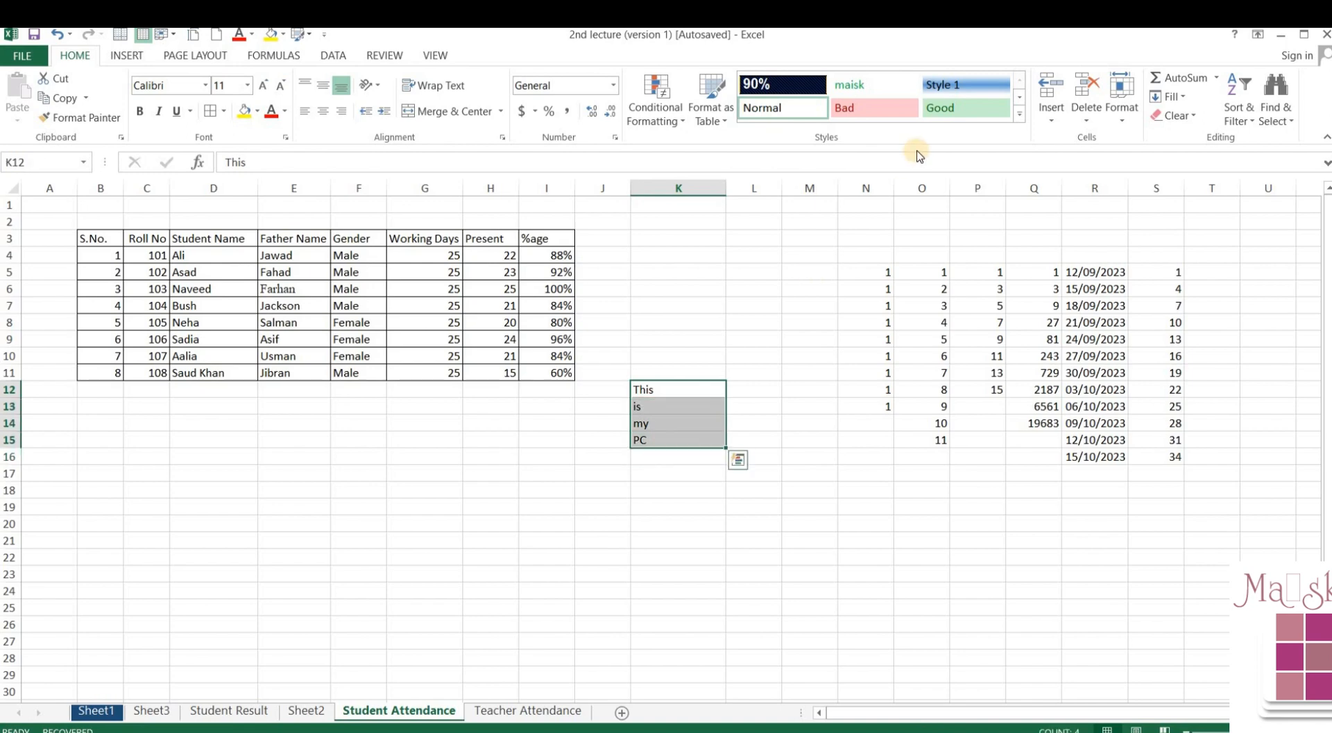
click(1172, 104)
click(1192, 244)
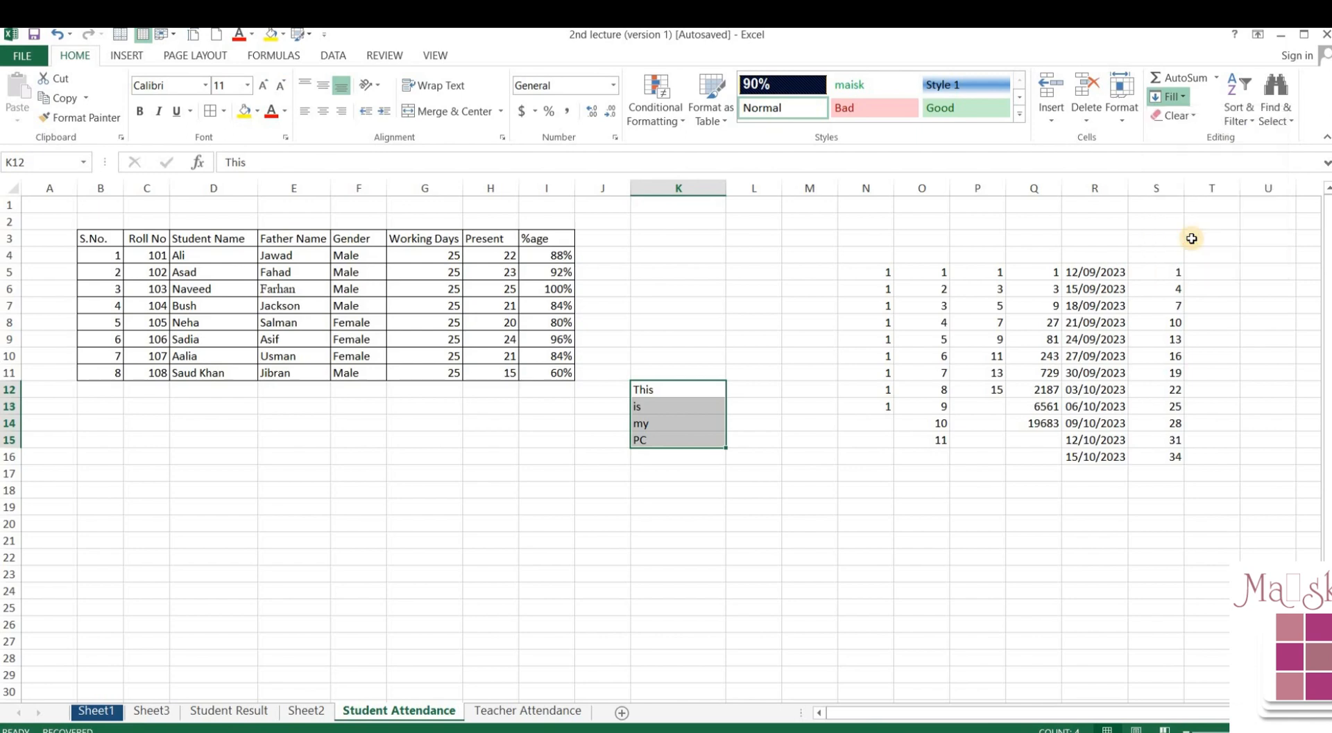
click(655, 417)
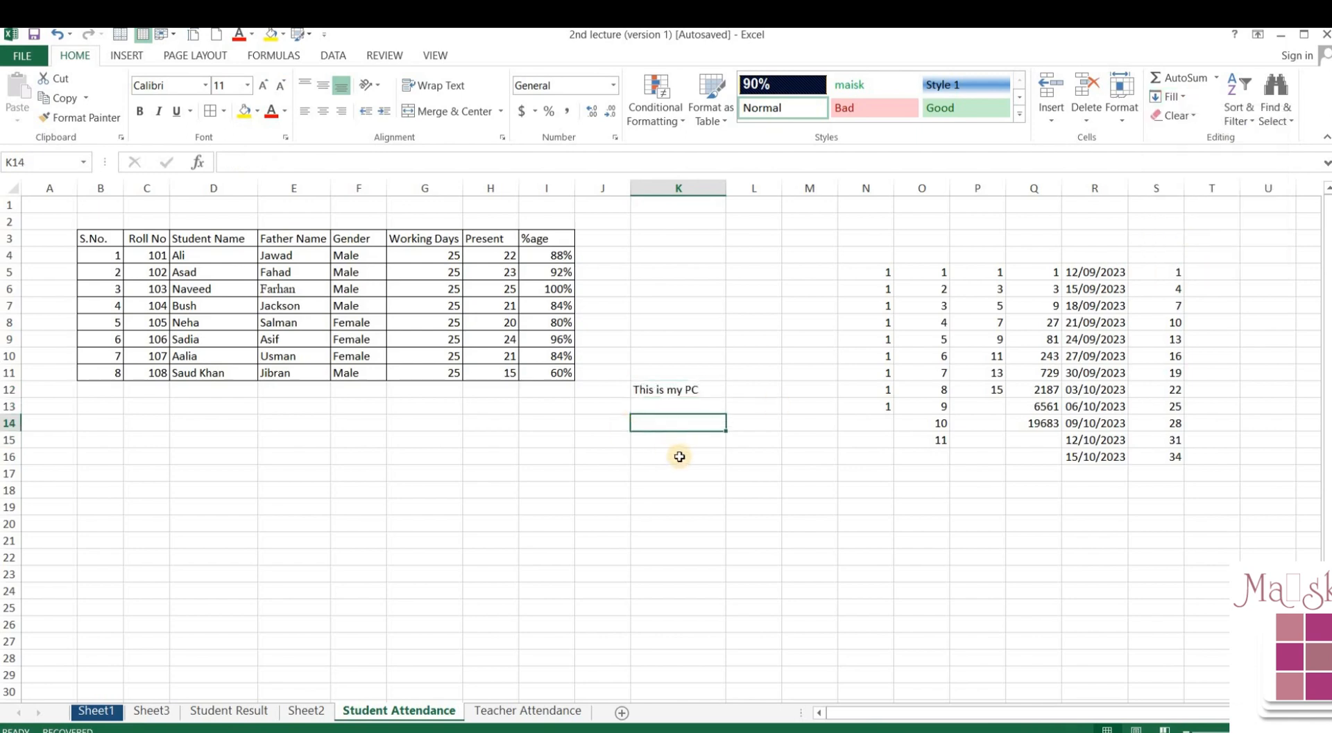
- Type the letters a, b, c, d down K16:K19
click(679, 456)
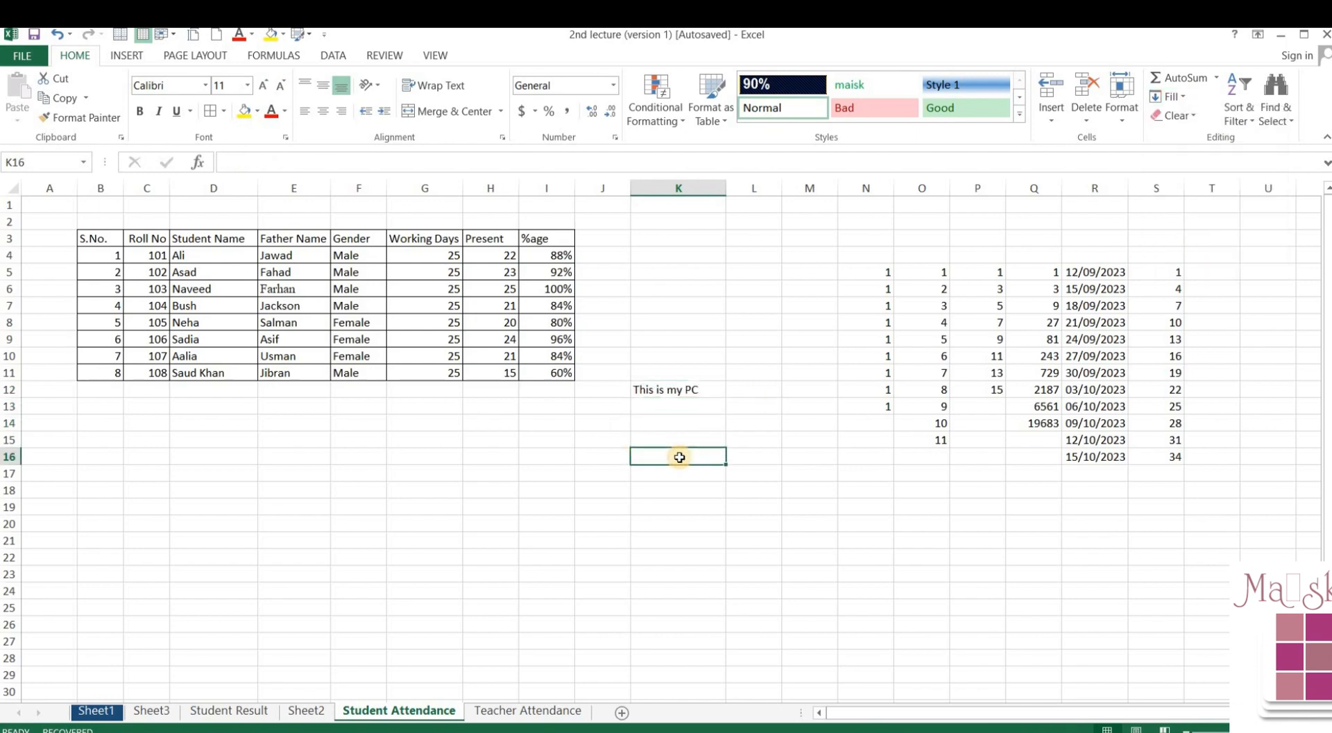
text(a)
key(Return)
text(b)
key(Return)
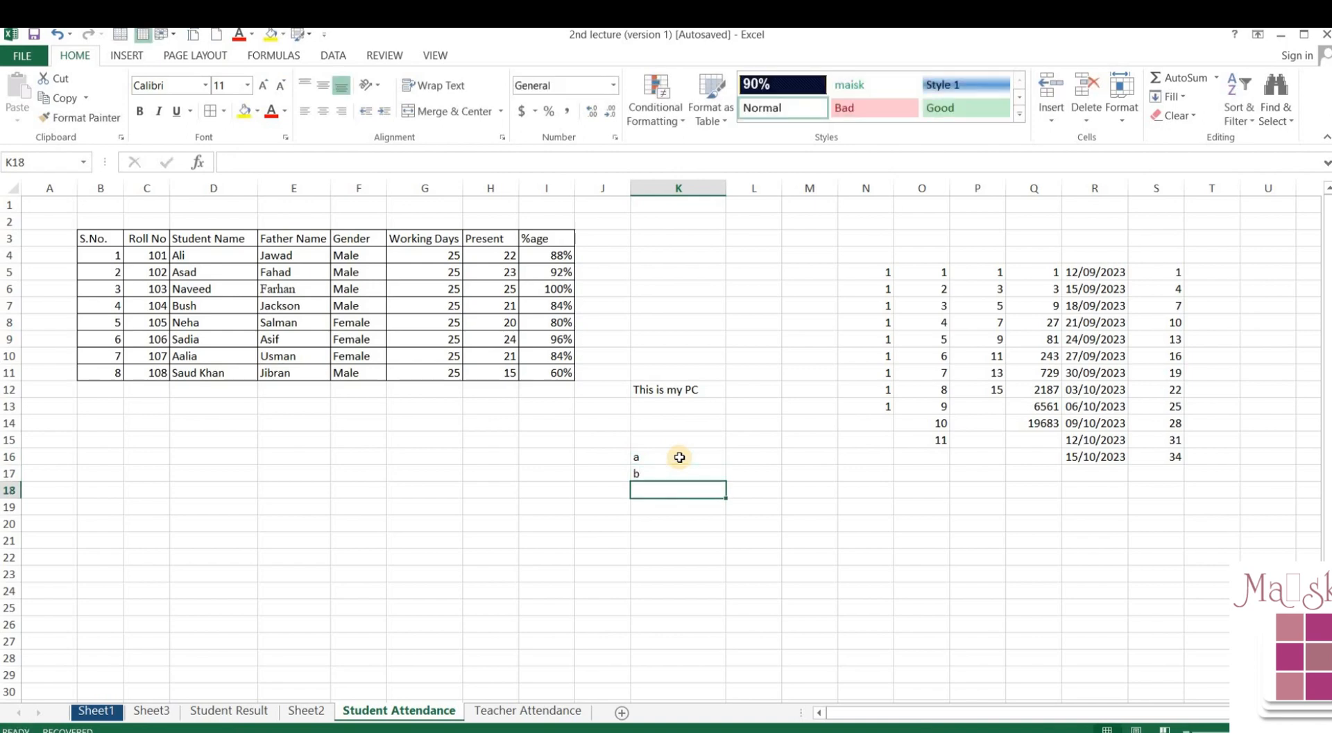
text(c)
key(Return)
text(d)
key(Return)
- Fill Justify K16:K19 so K16 reads 'a b c d'
click(679, 456)
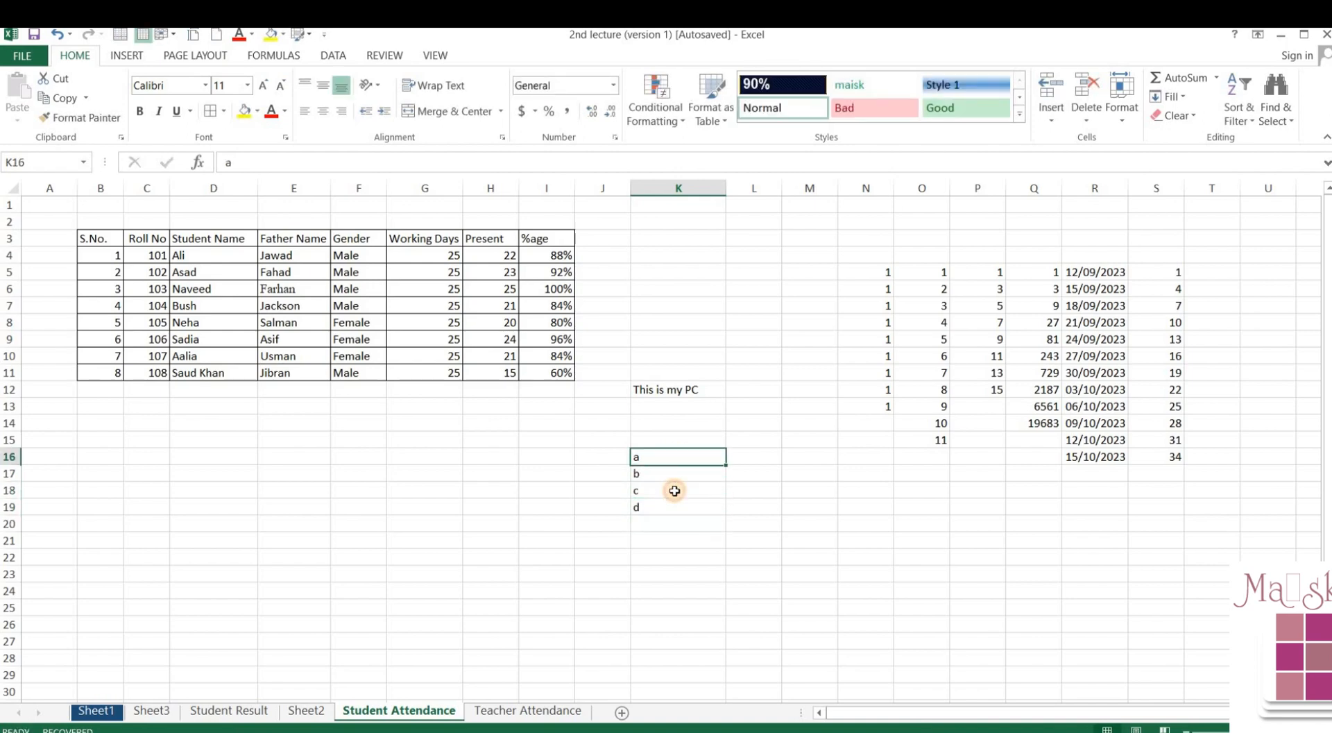
drag(675, 490, 675, 507)
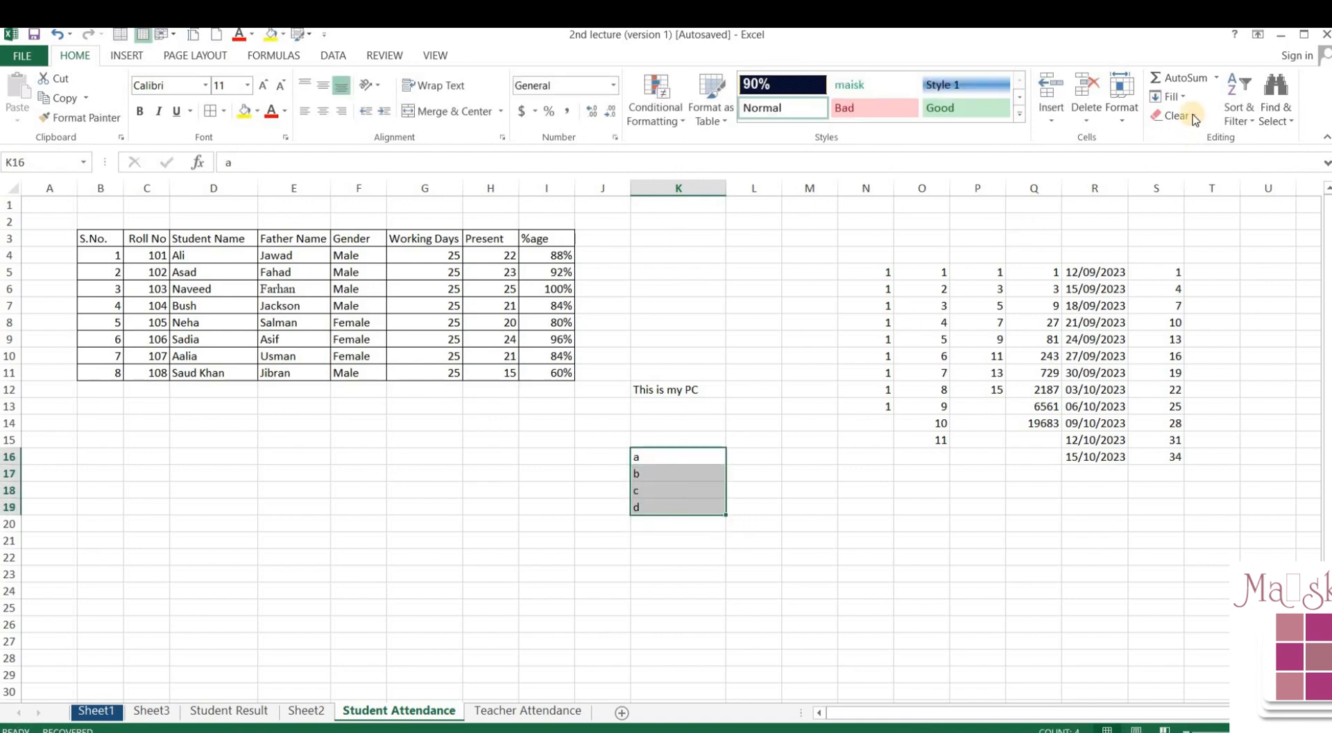
click(1171, 97)
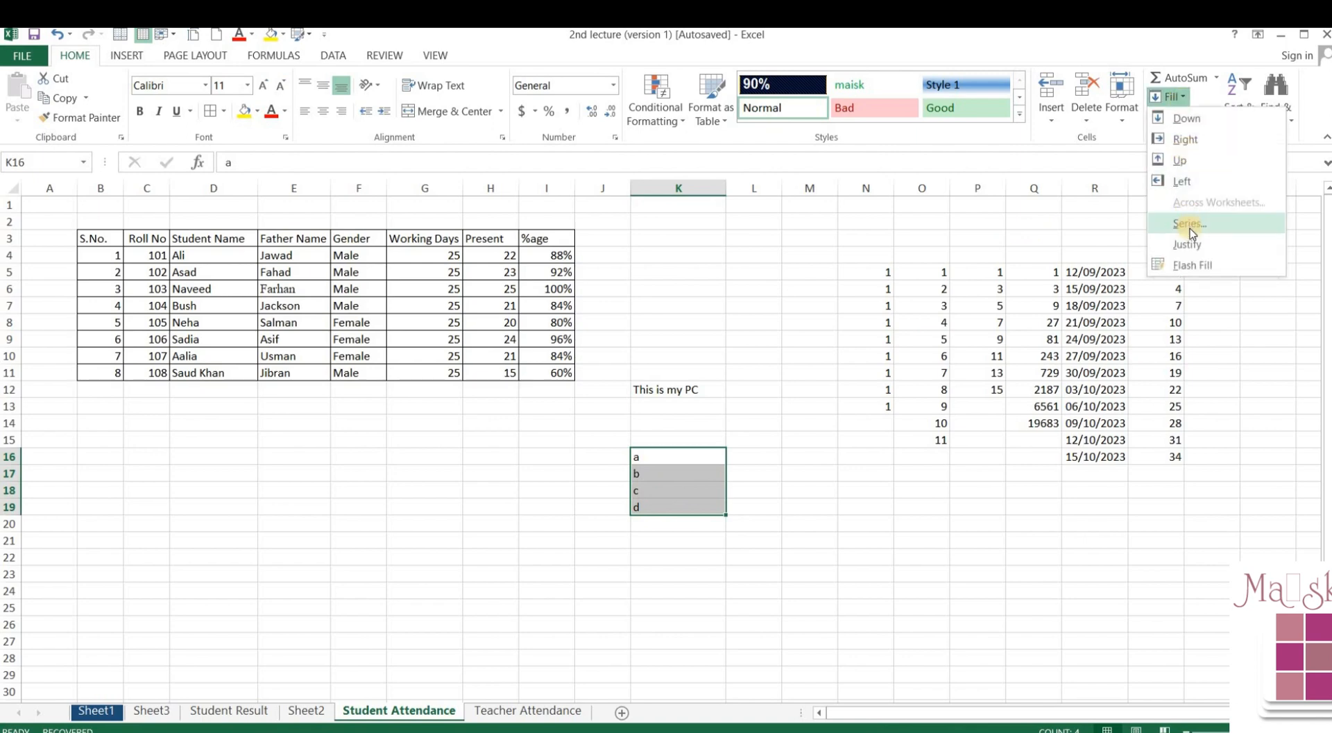
click(1189, 242)
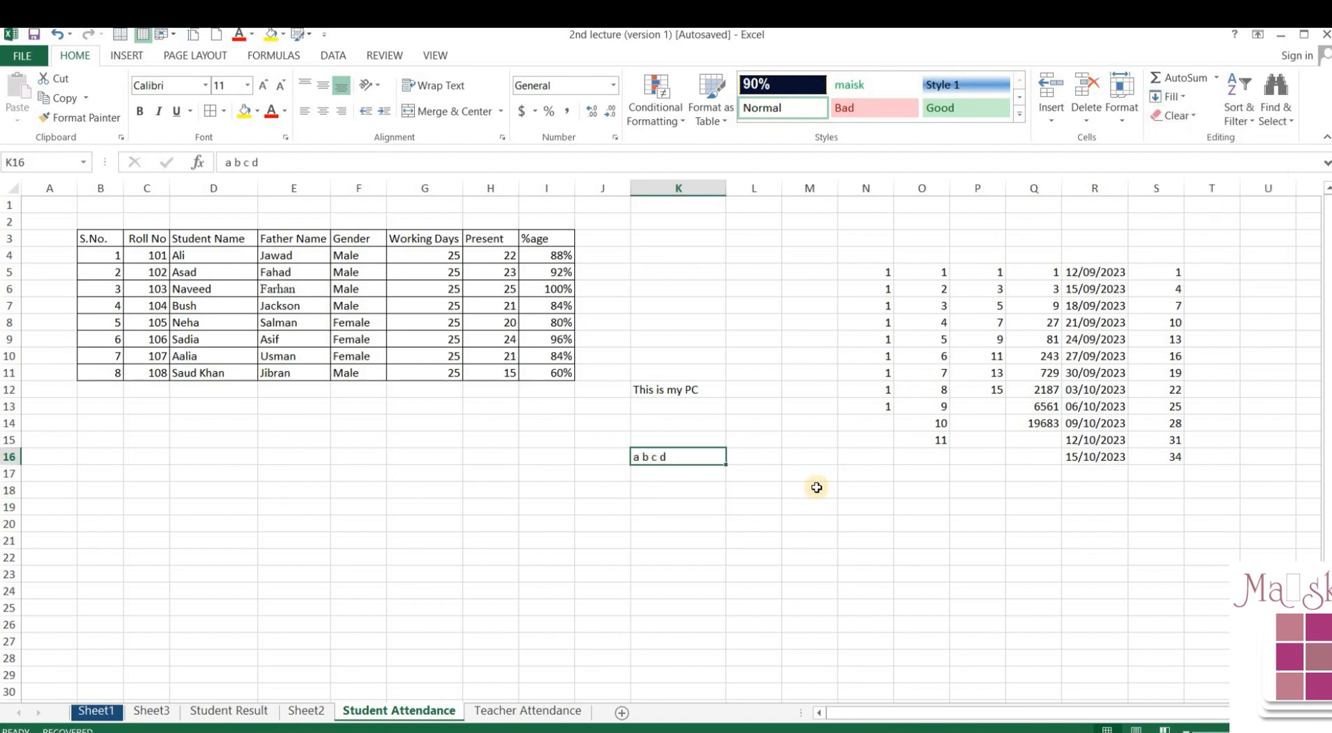
click(771, 463)
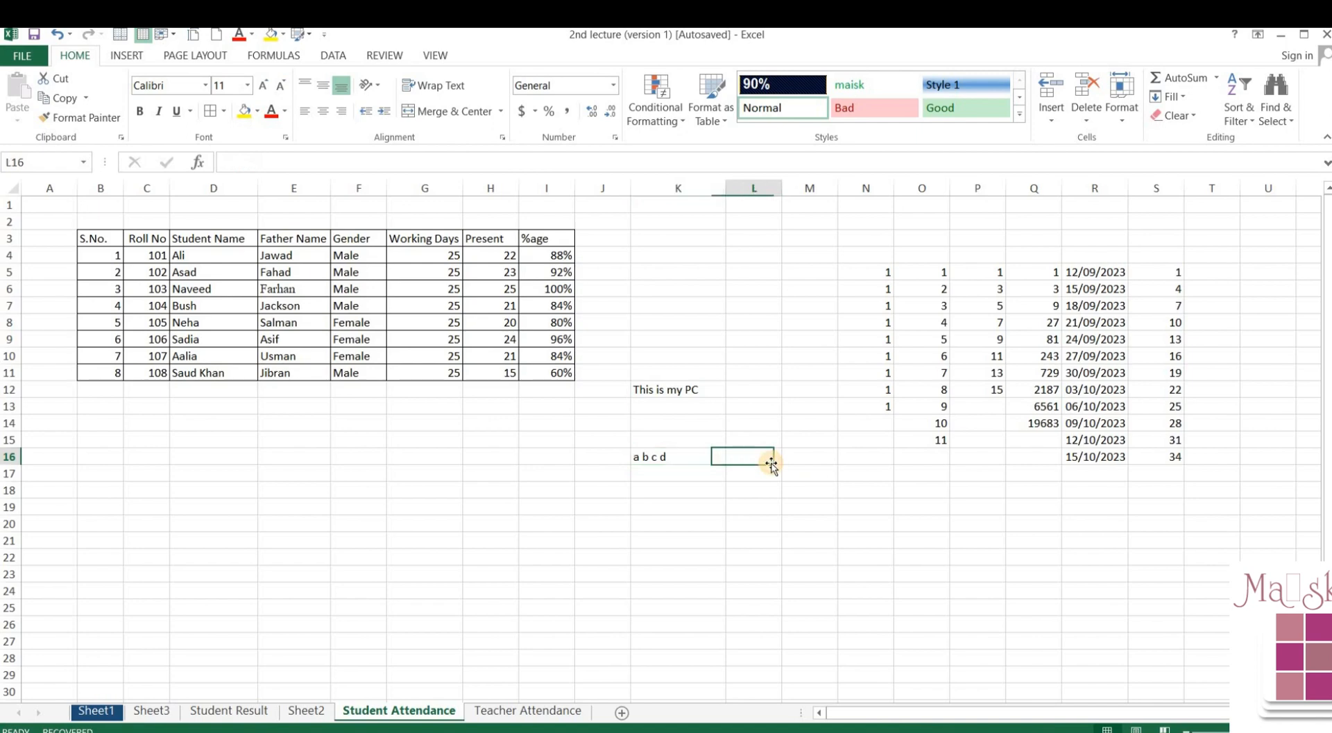
- From cell N16, run Flash Fill with Ctrl+E to refill column N from its pattern
click(697, 463)
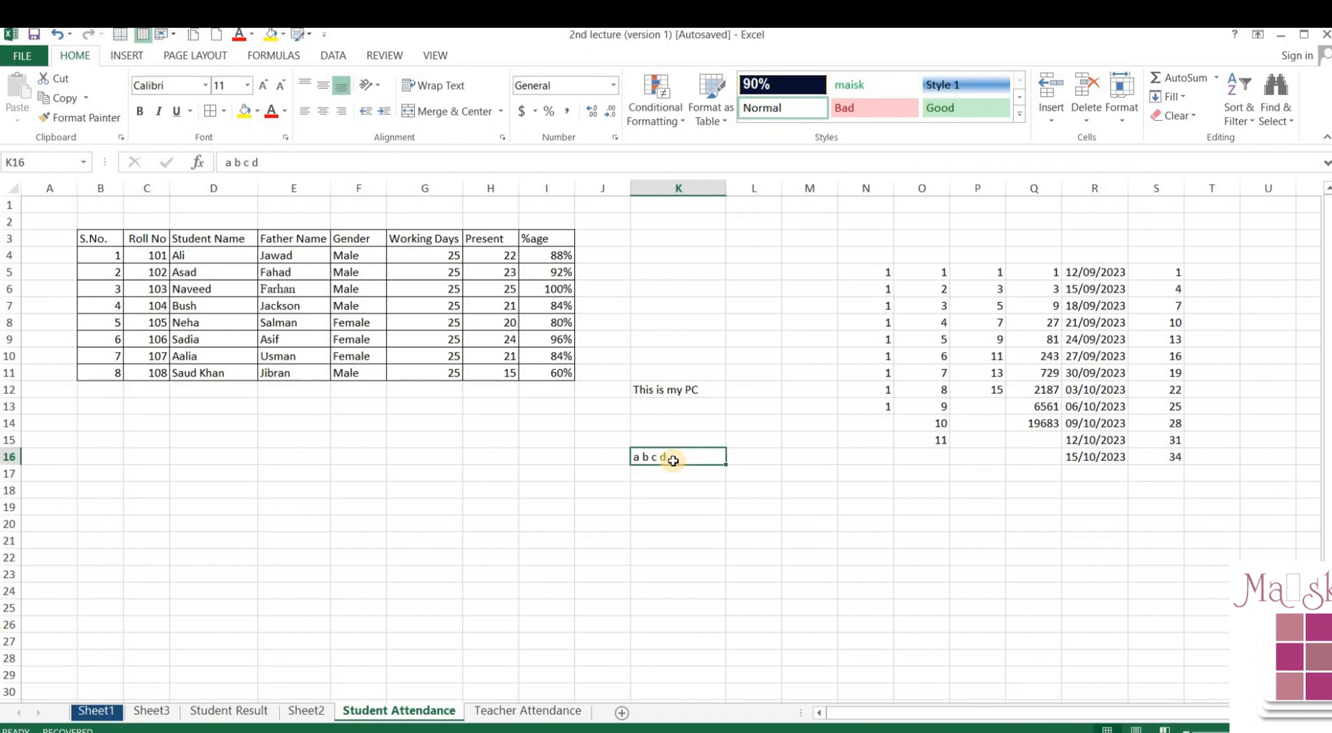
click(742, 455)
click(803, 461)
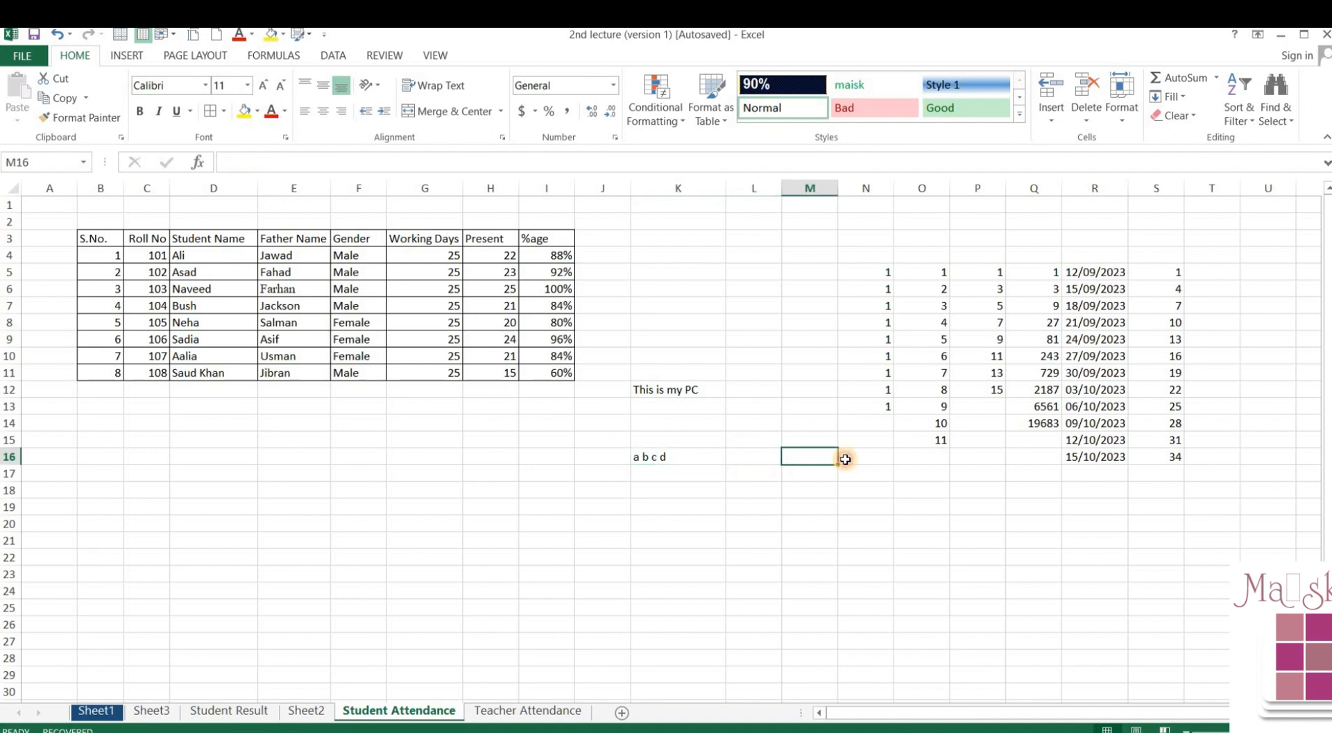
click(845, 459)
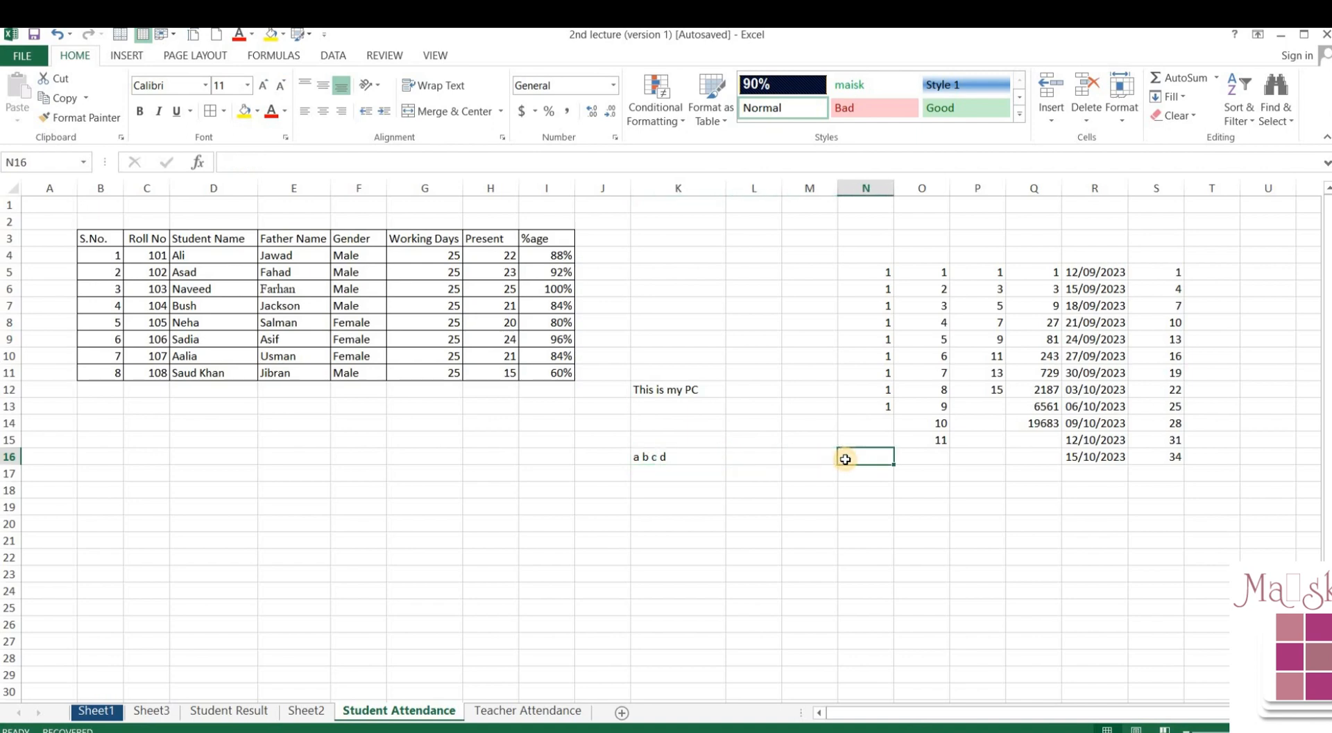
key(ctrl+e)
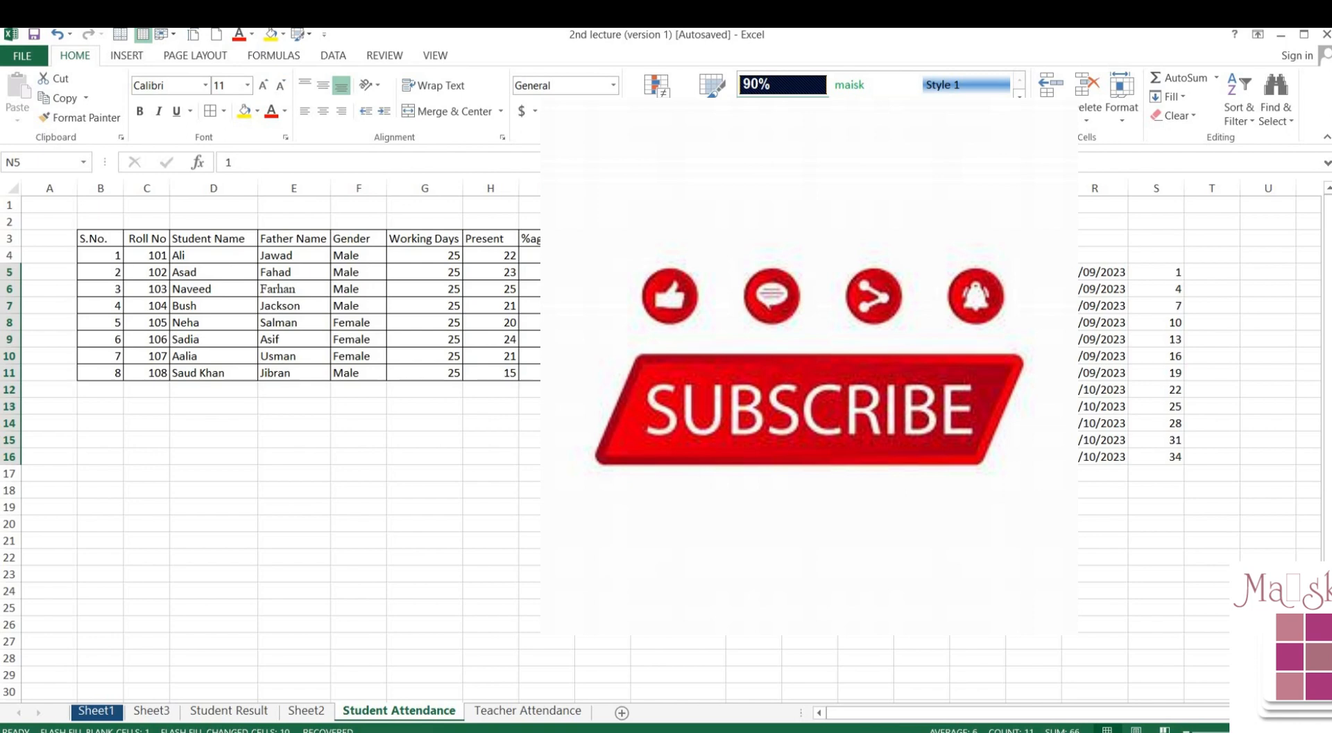